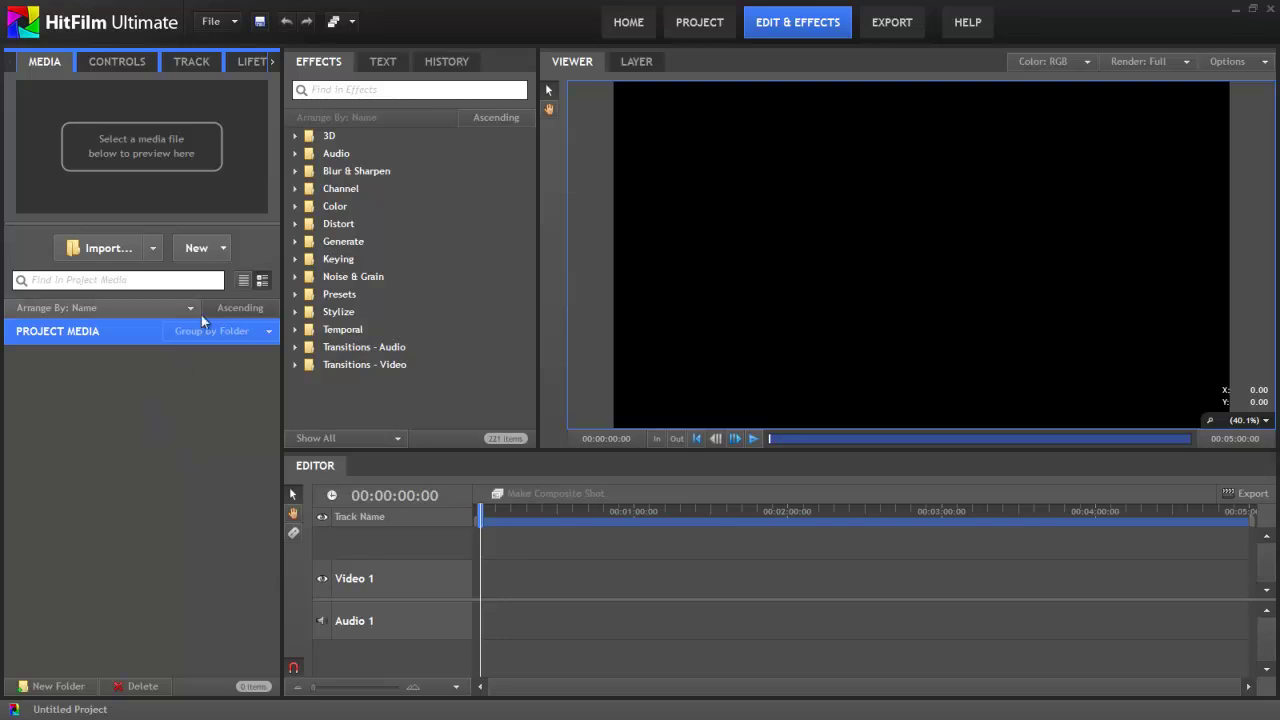
# Create the 1080p 25 fps composite shot 'Main comp' and drag a 3D Particle Simulator into it
pyautogui.click(216, 255)
pyautogui.click(248, 280)
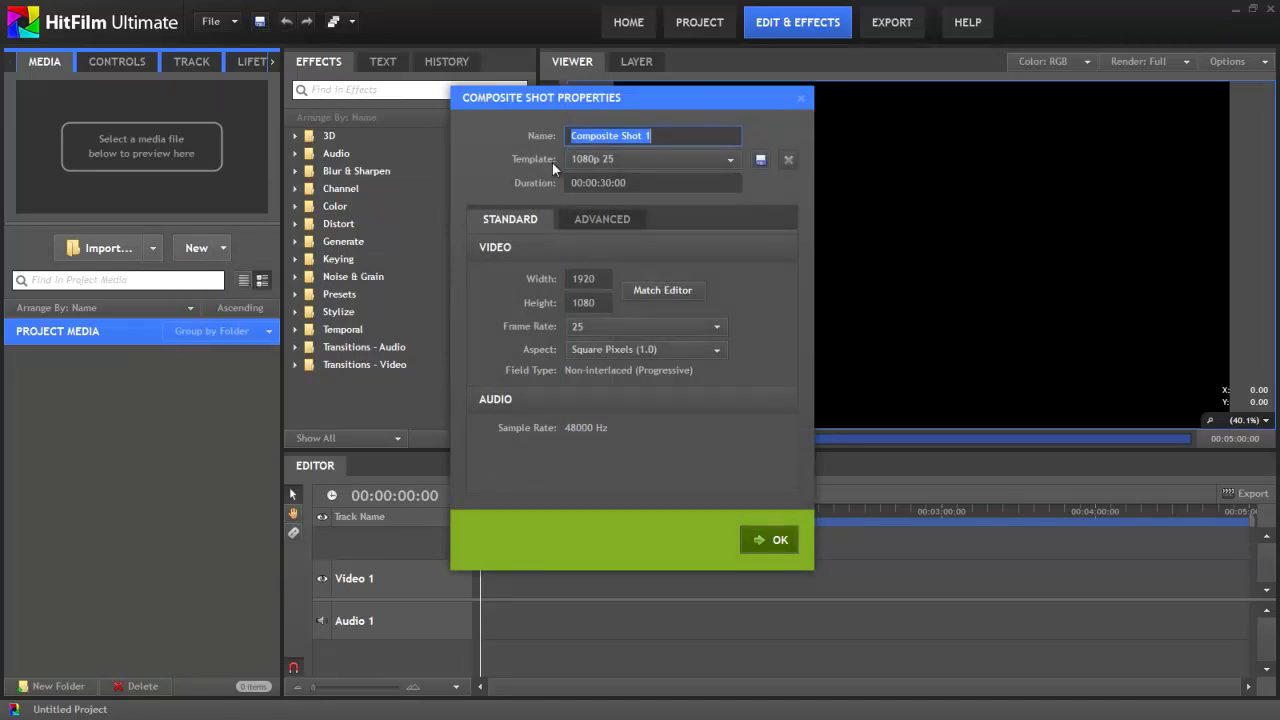
pyautogui.write('Main comp')
pyautogui.press('Return')
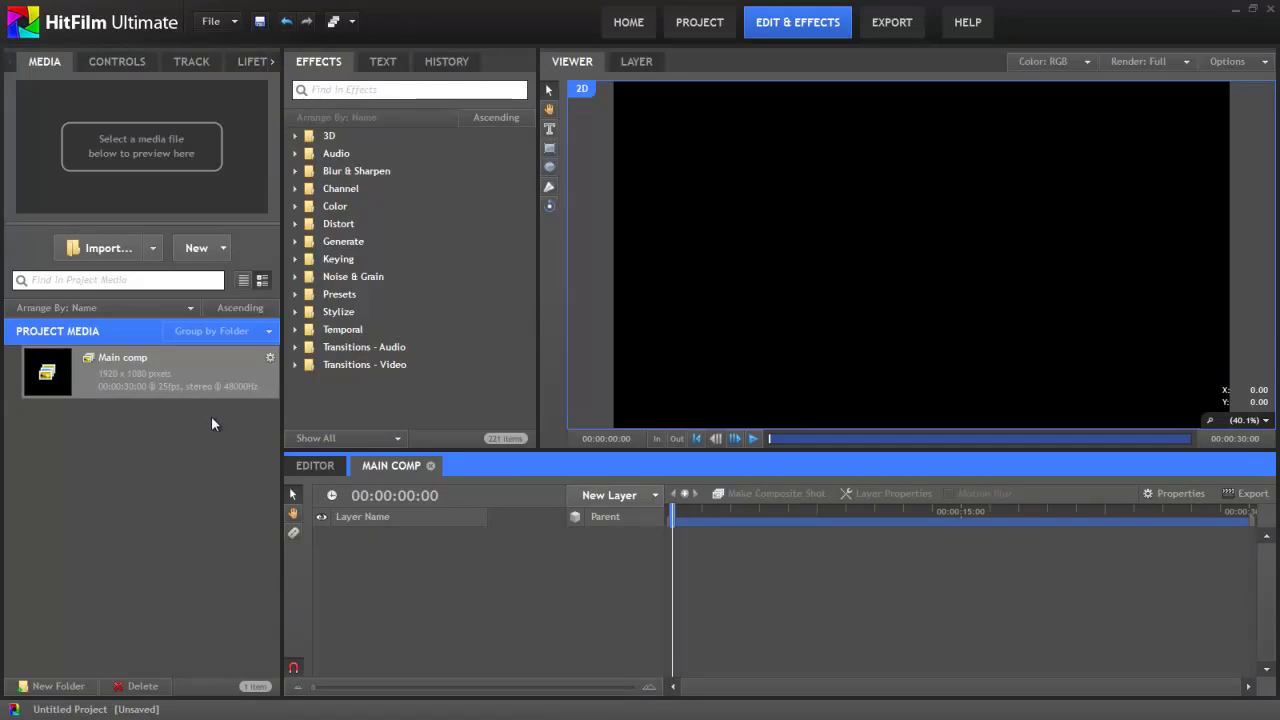
pyautogui.click(295, 136)
pyautogui.moveTo(378, 276); pyautogui.dragTo(409, 600)
# Accept the added camera and enable Position keyframing under Emitters > Emitter > Shape
pyautogui.click(737, 393)
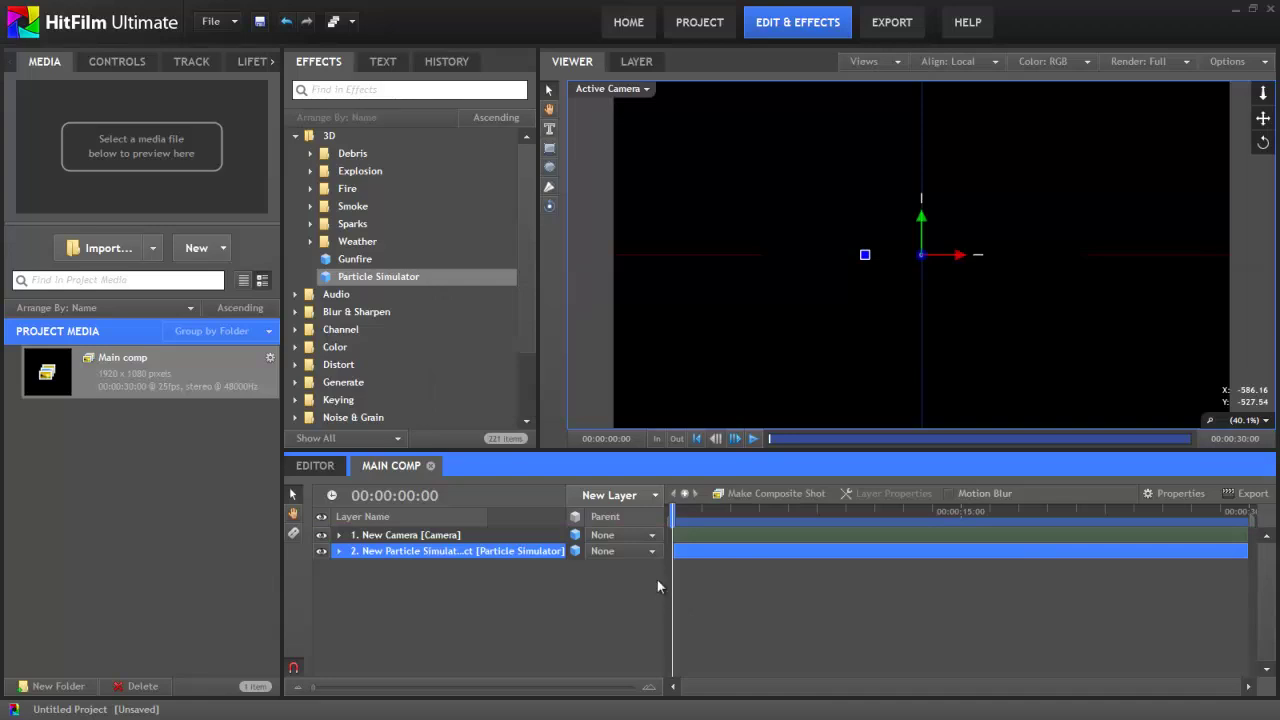
pyautogui.moveTo(672, 514); pyautogui.dragTo(699, 517)
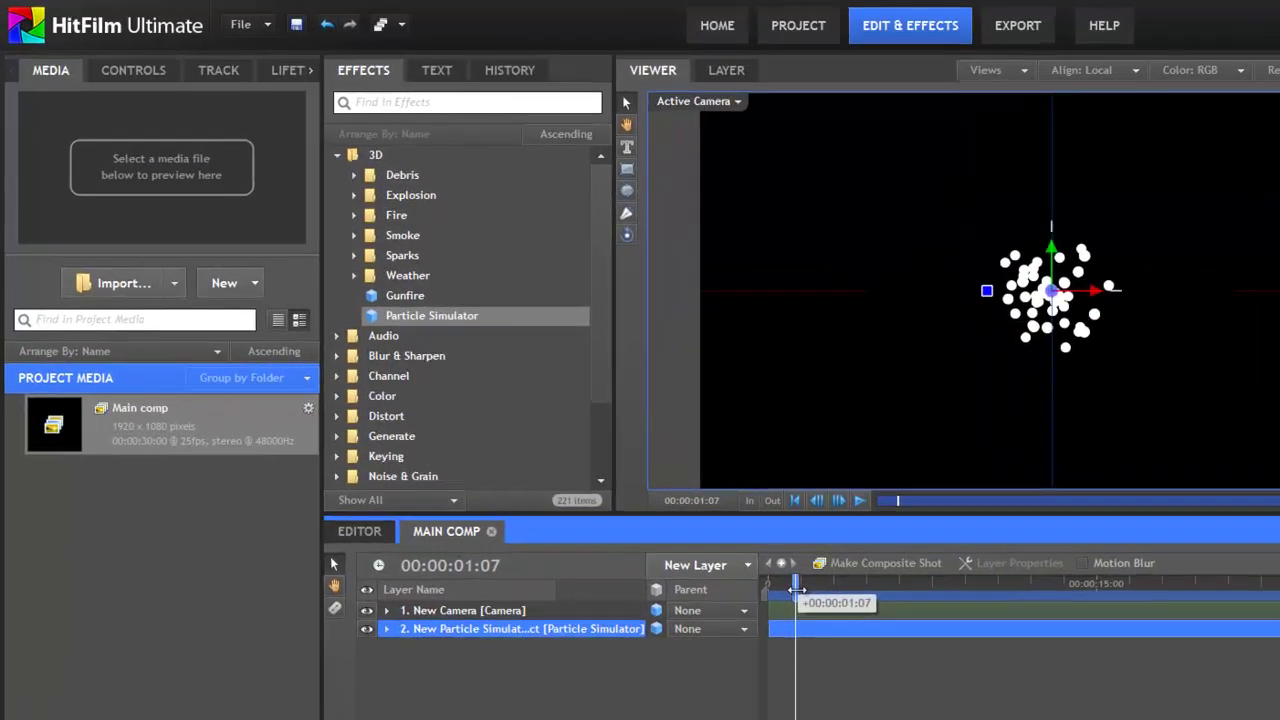
pyautogui.moveTo(797, 590); pyautogui.dragTo(788, 590)
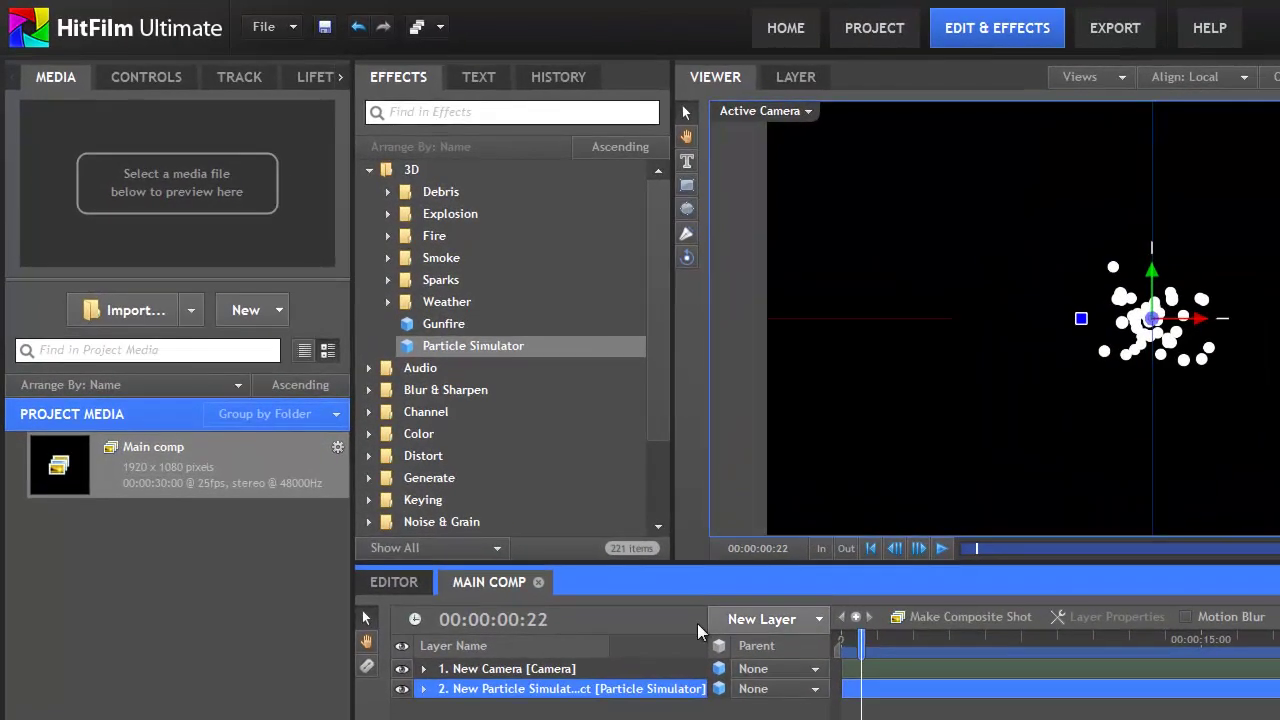
pyautogui.click(129, 77)
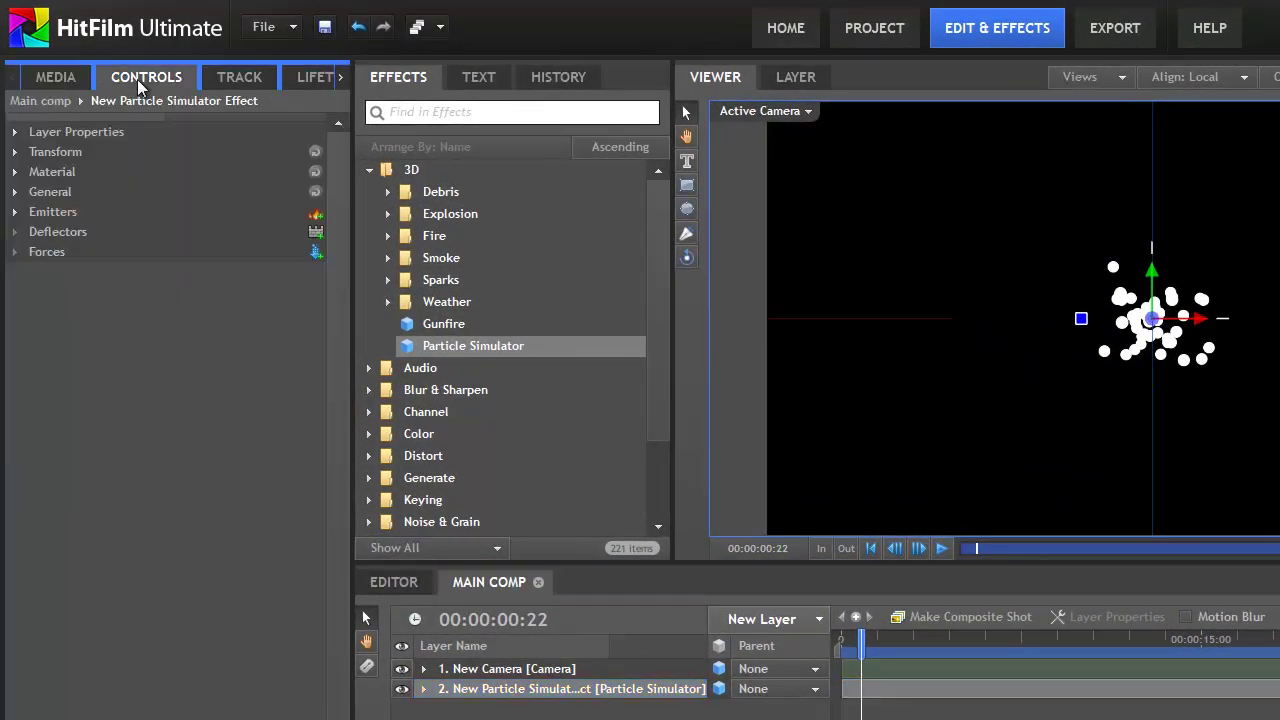
pyautogui.click(14, 212)
pyautogui.click(35, 232)
pyautogui.click(55, 252)
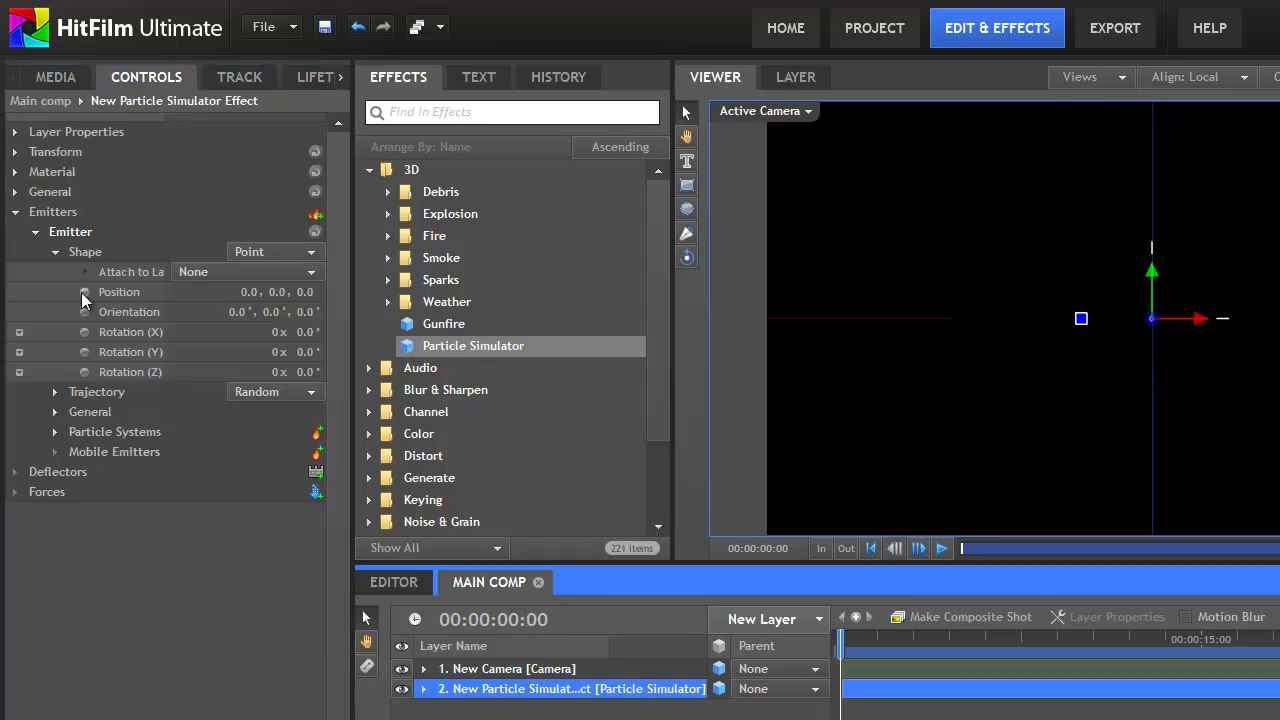
pyautogui.click(84, 292)
# Keyframe the emitter moving left at about 3 s, then further left and down at 7 s
pyautogui.click(924, 638)
pyautogui.moveTo(1215, 333); pyautogui.dragTo(1160, 295)
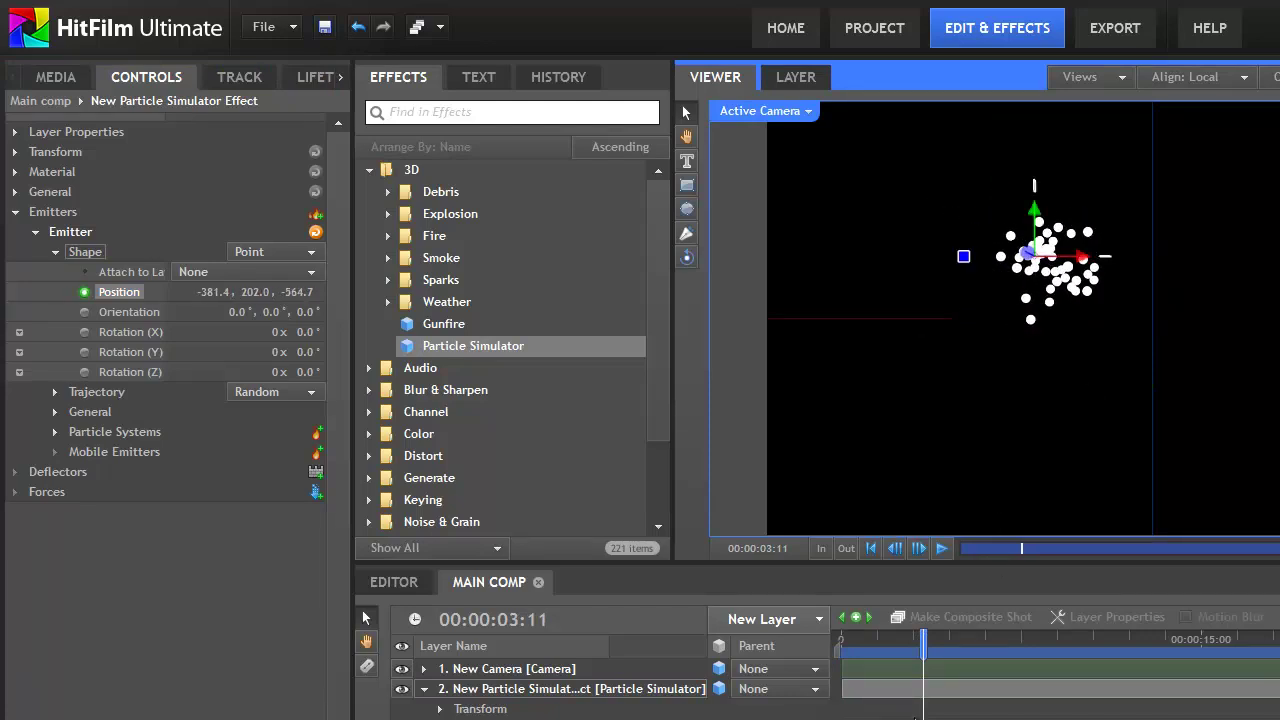
pyautogui.click(1020, 642)
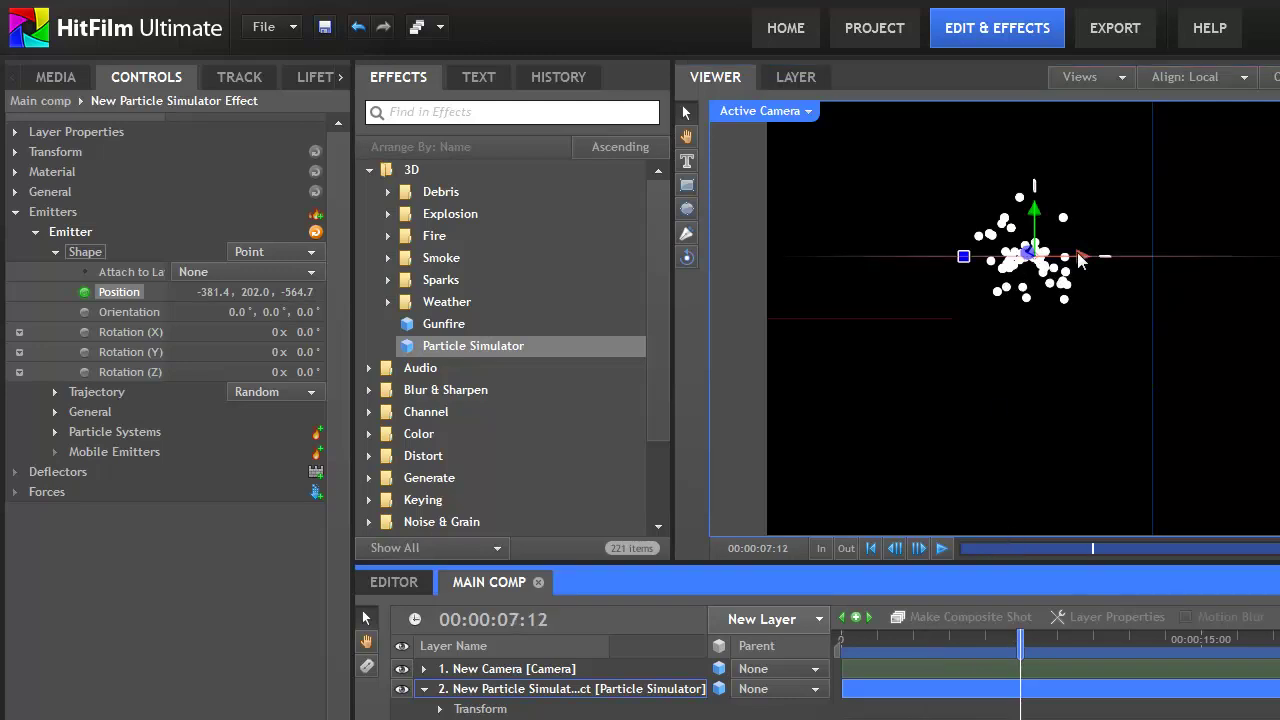
pyautogui.moveTo(1088, 258); pyautogui.dragTo(948, 262)
pyautogui.moveTo(913, 215); pyautogui.dragTo(872, 665)
# Keyframe the emitter back right at 13 s and up-right at 22 s, then preview from the start
pyautogui.click(1159, 641)
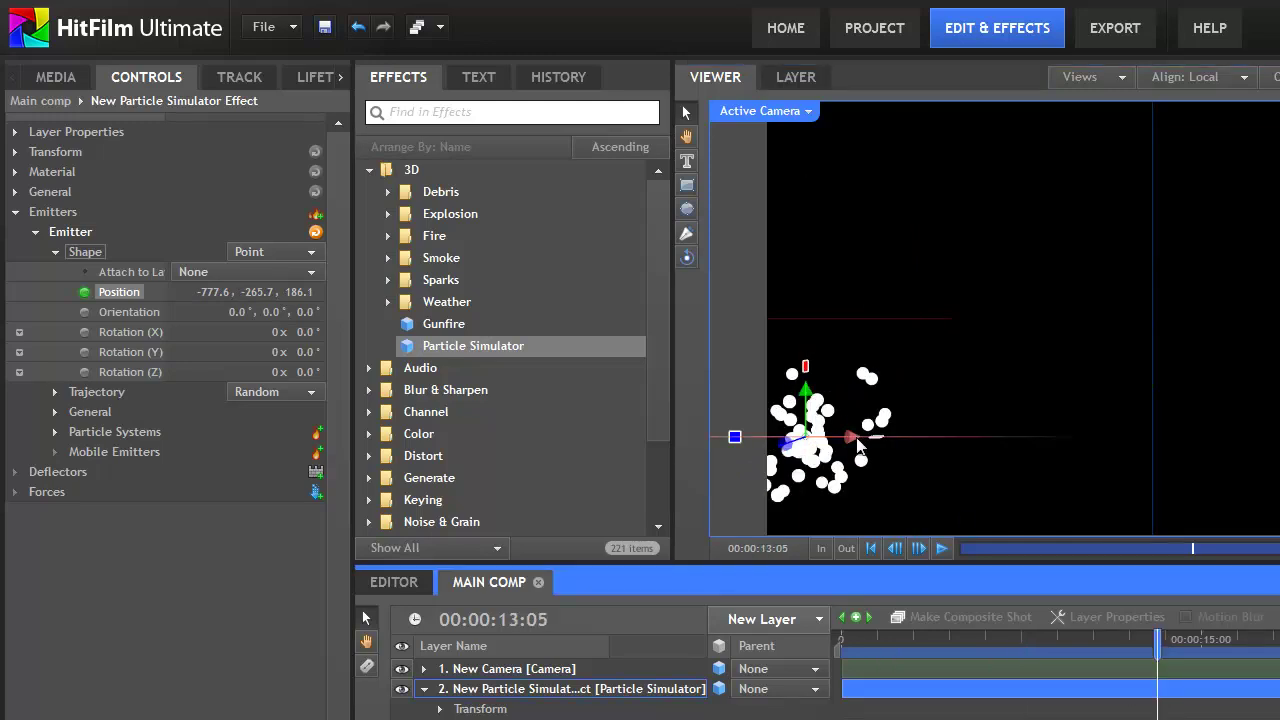
pyautogui.moveTo(858, 445); pyautogui.dragTo(1127, 320)
pyautogui.click(1230, 636)
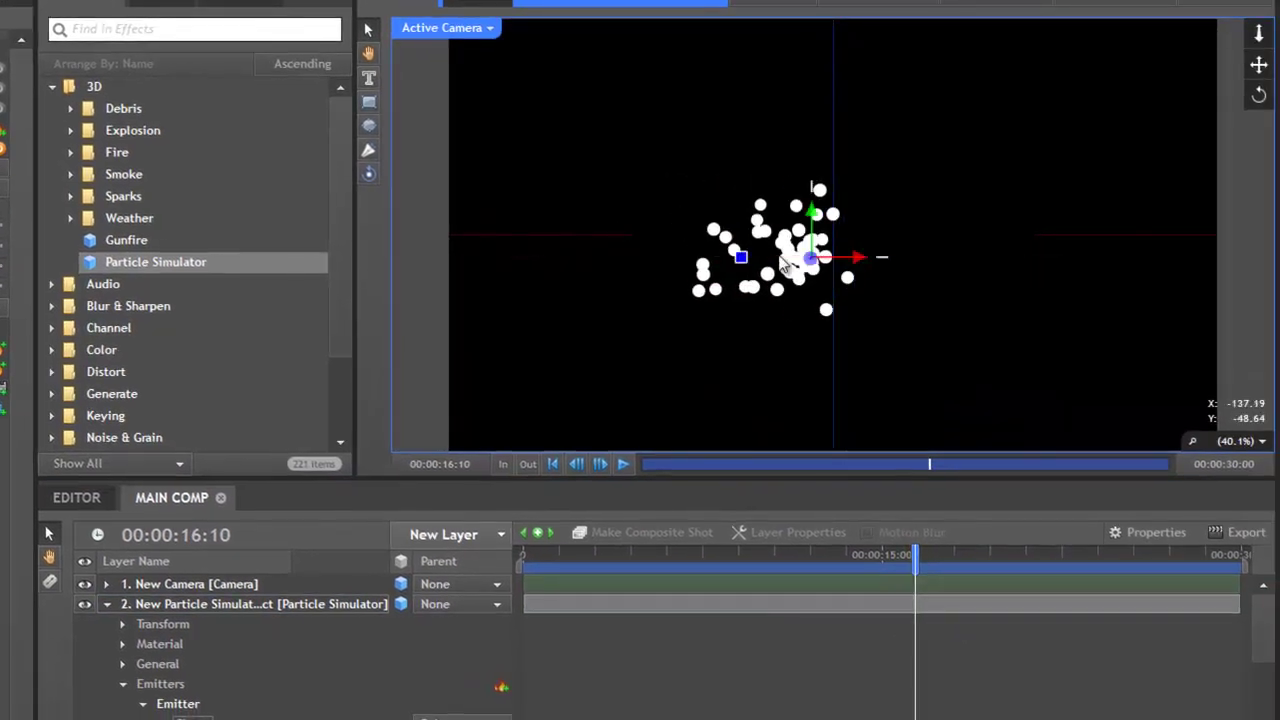
pyautogui.click(1047, 557)
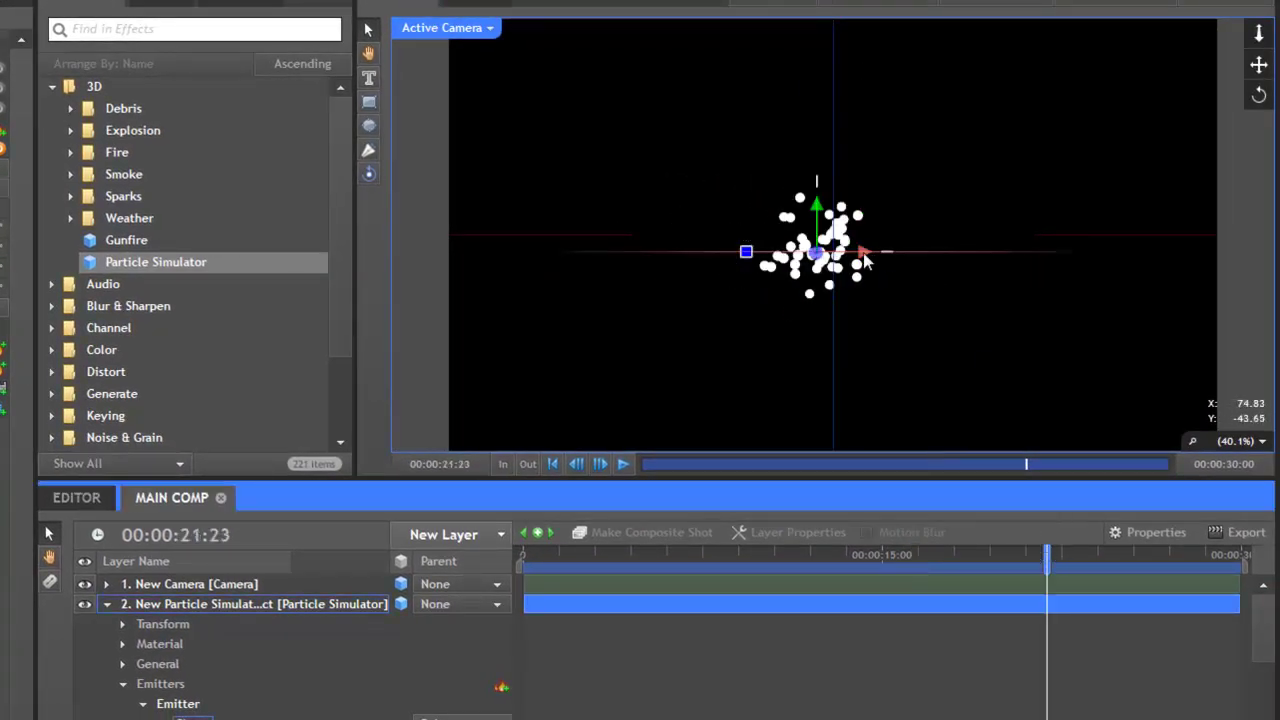
pyautogui.moveTo(866, 262); pyautogui.dragTo(957, 118)
pyautogui.click(1145, 557)
pyautogui.moveTo(523, 557); pyautogui.dragTo(593, 563)
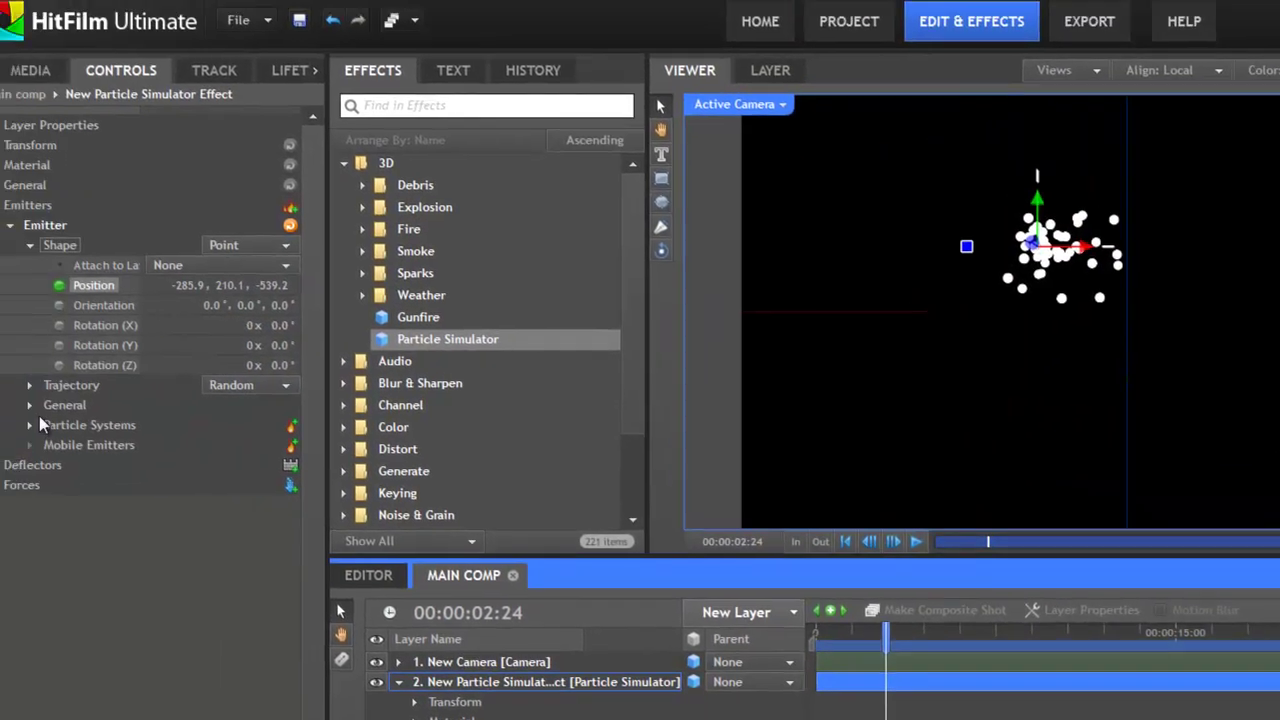
# Under Particle System > Movement, change the particle Speed value and preview the motion
pyautogui.click(56, 431)
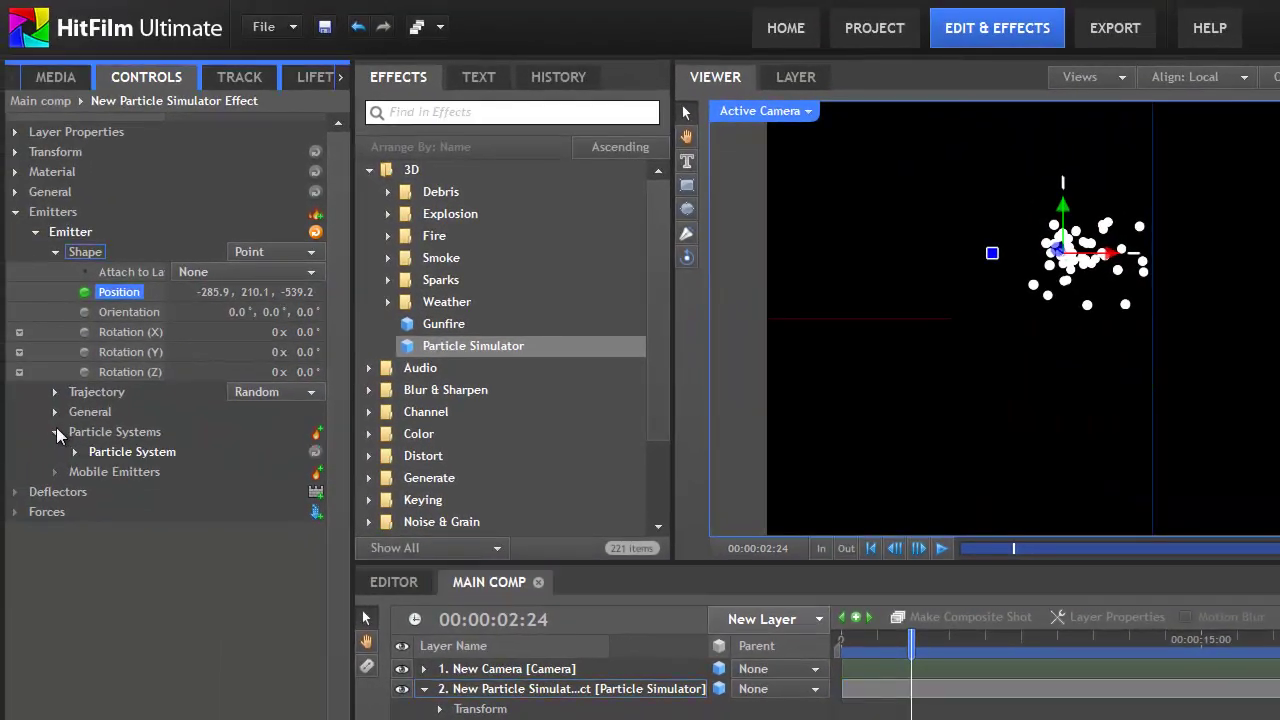
pyautogui.click(73, 452)
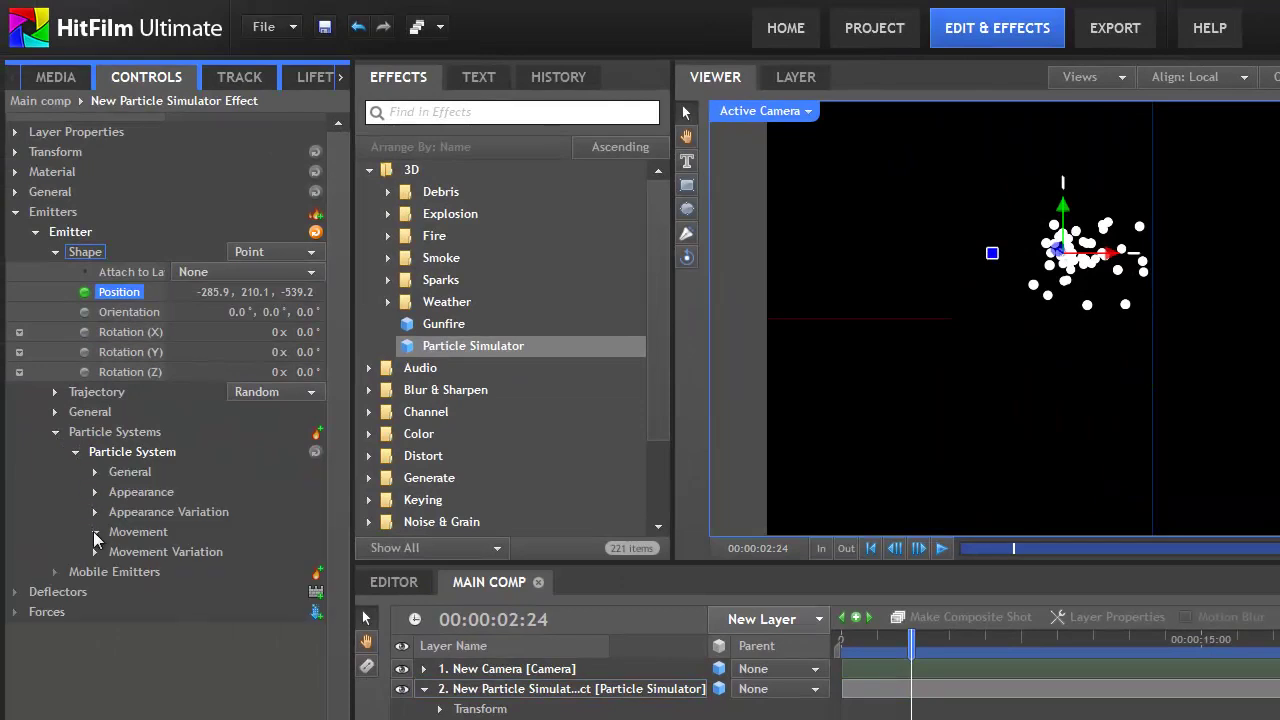
pyautogui.click(95, 532)
pyautogui.click(298, 592)
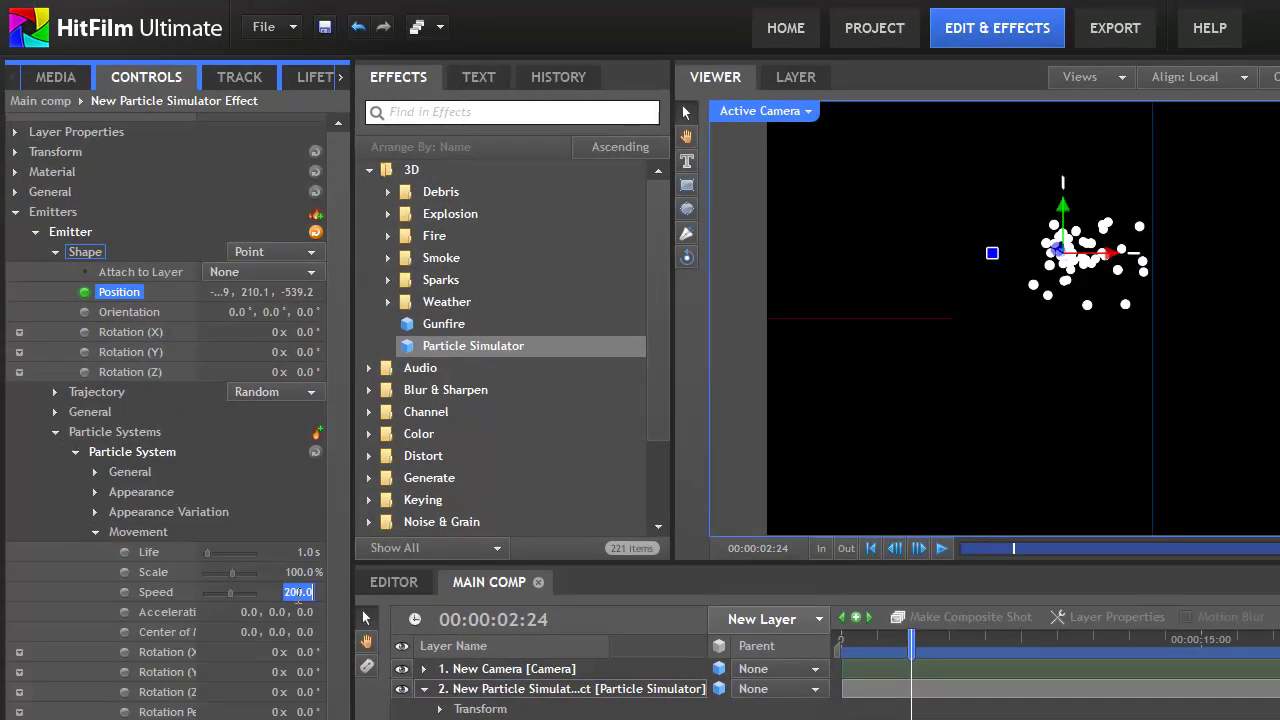
pyautogui.write('50')
pyautogui.press('Return')
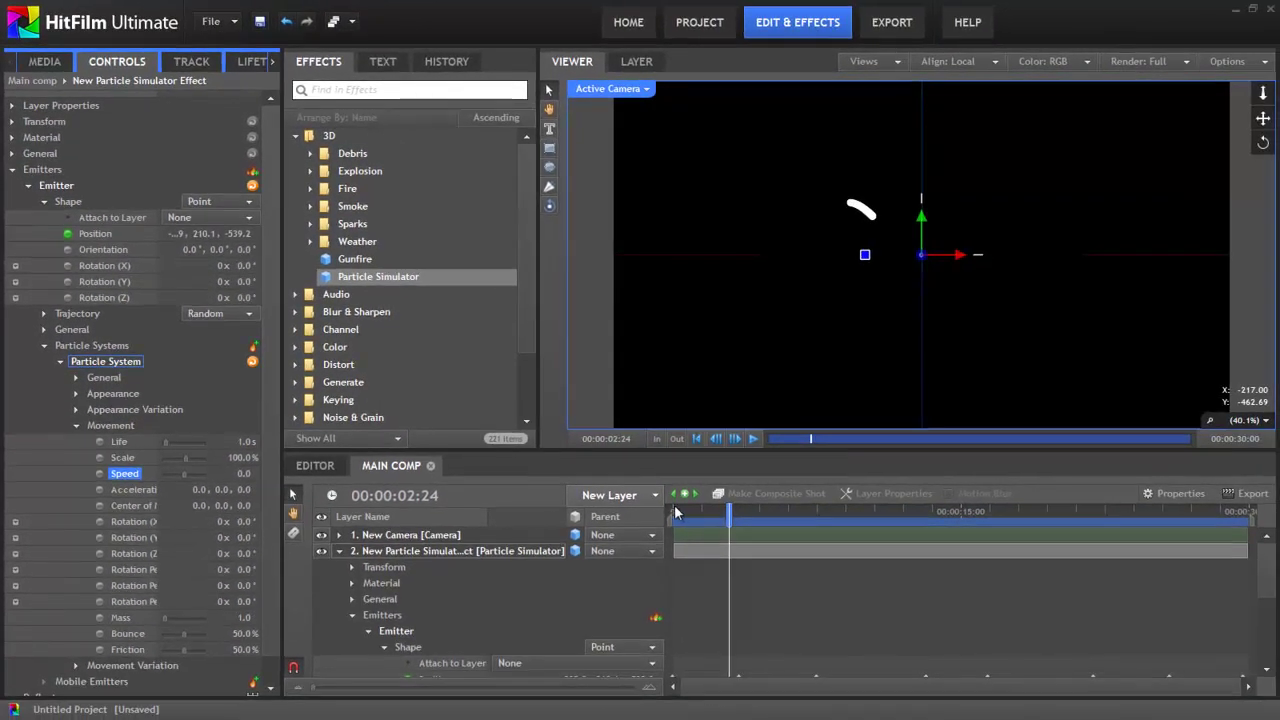
pyautogui.moveTo(675, 512); pyautogui.dragTo(737, 531)
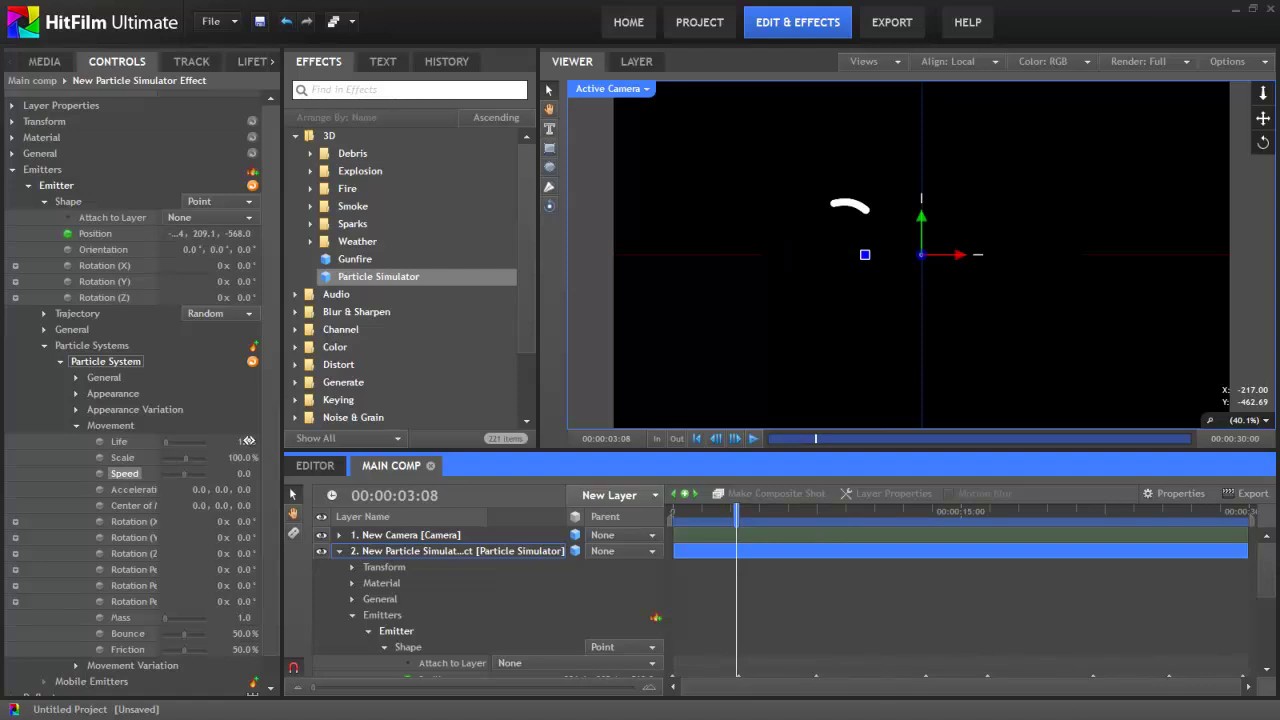
# Set particle Life to 30 s and scrub to watch the long trail form
pyautogui.click(247, 440)
pyautogui.press('Return')
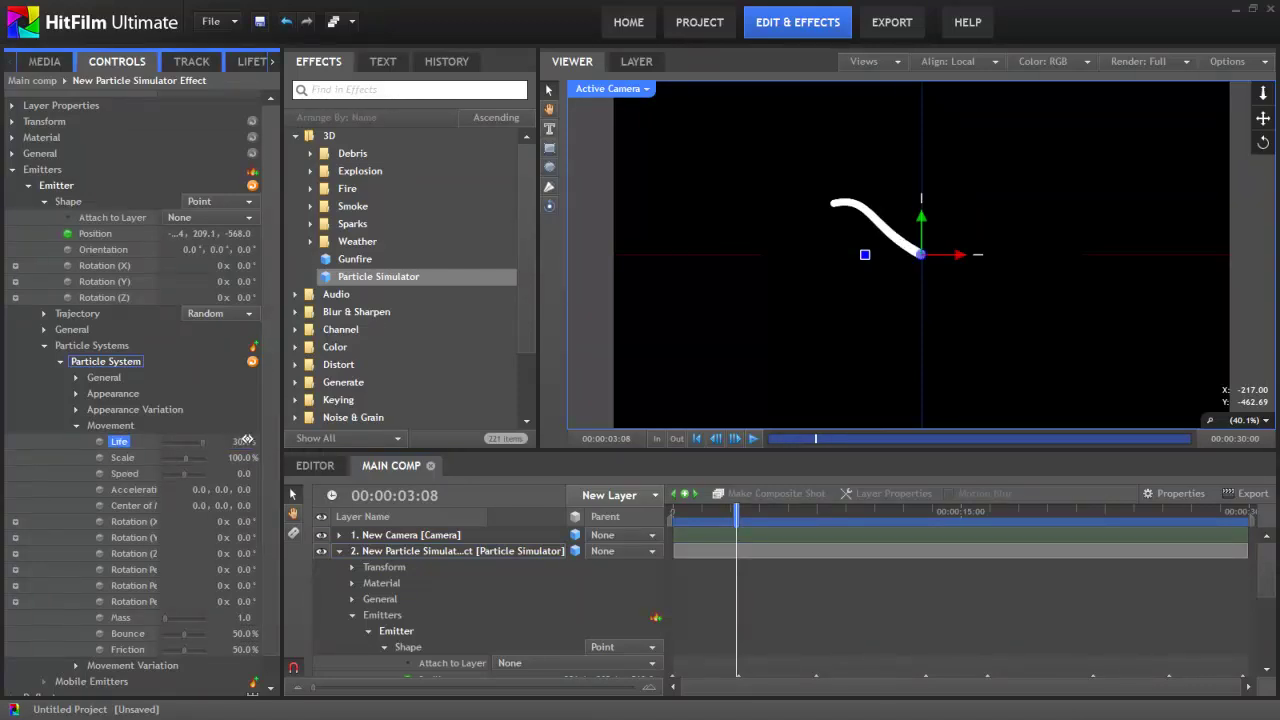
pyautogui.moveTo(676, 513); pyautogui.dragTo(1243, 510)
pyautogui.moveTo(725, 511); pyautogui.dragTo(1005, 515)
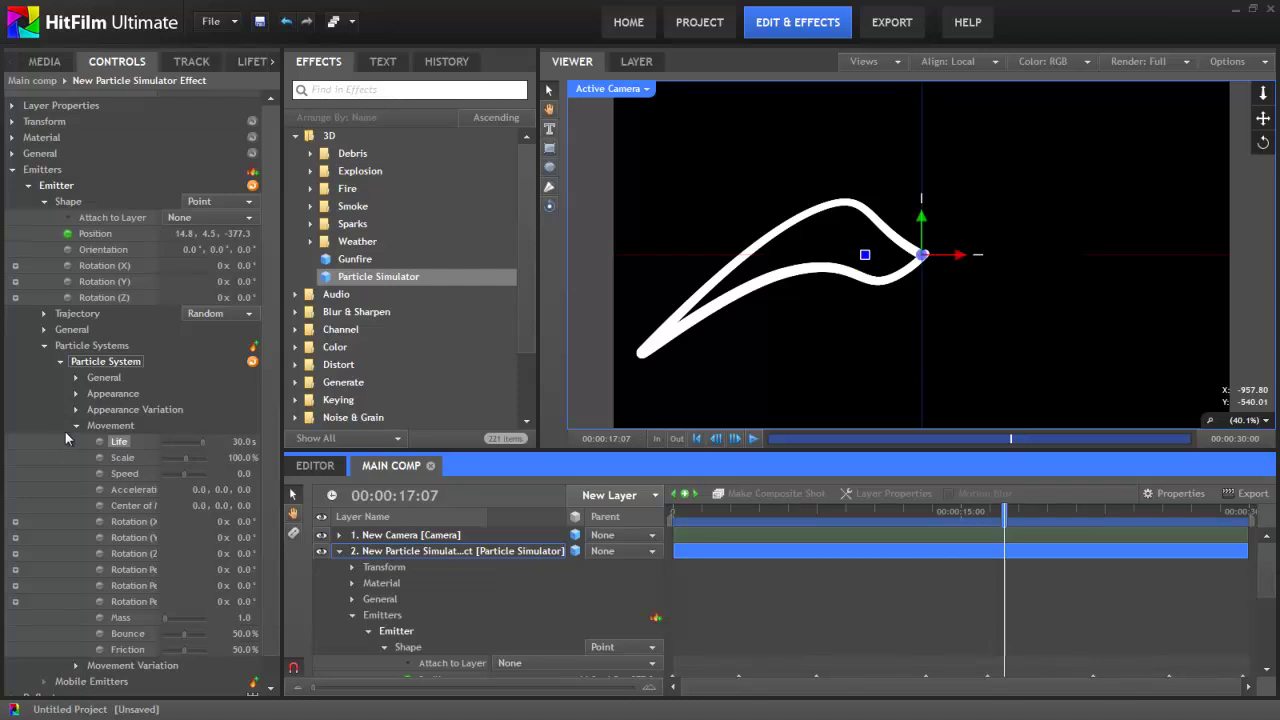
# Apply Texture.png as the particle texture and set Movement Scale to 15%
pyautogui.click(76, 393)
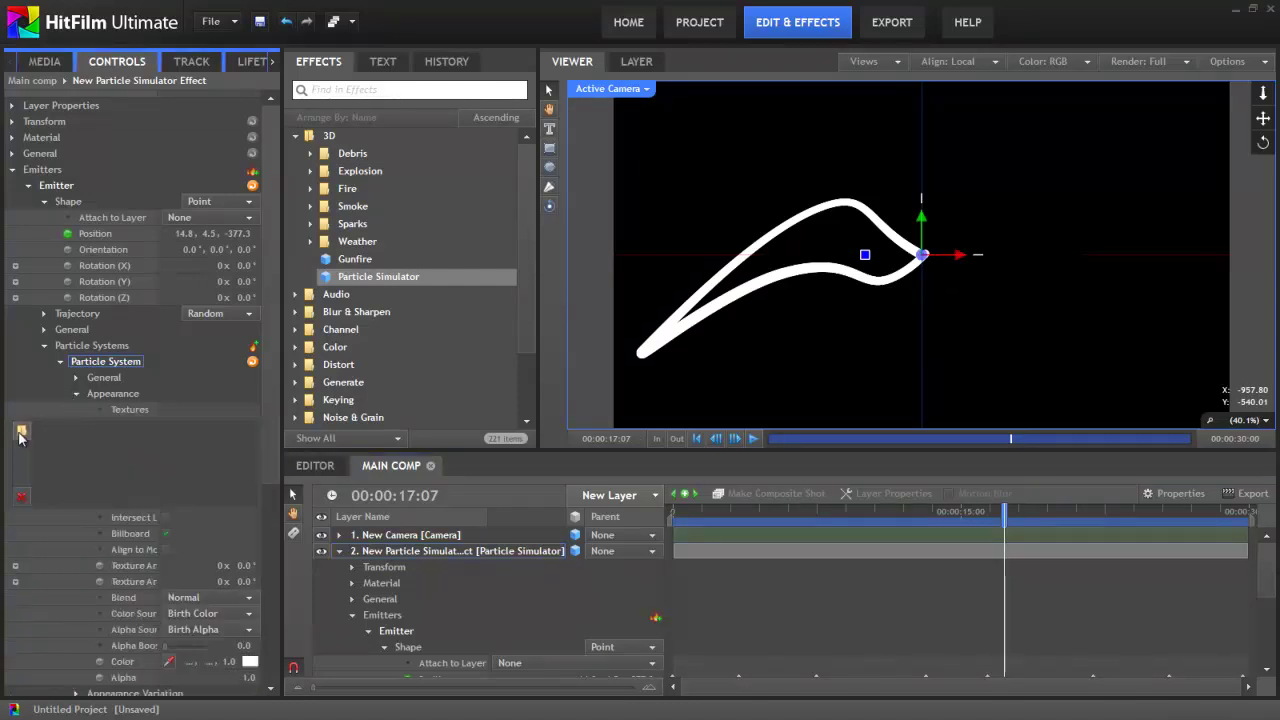
pyautogui.click(21, 433)
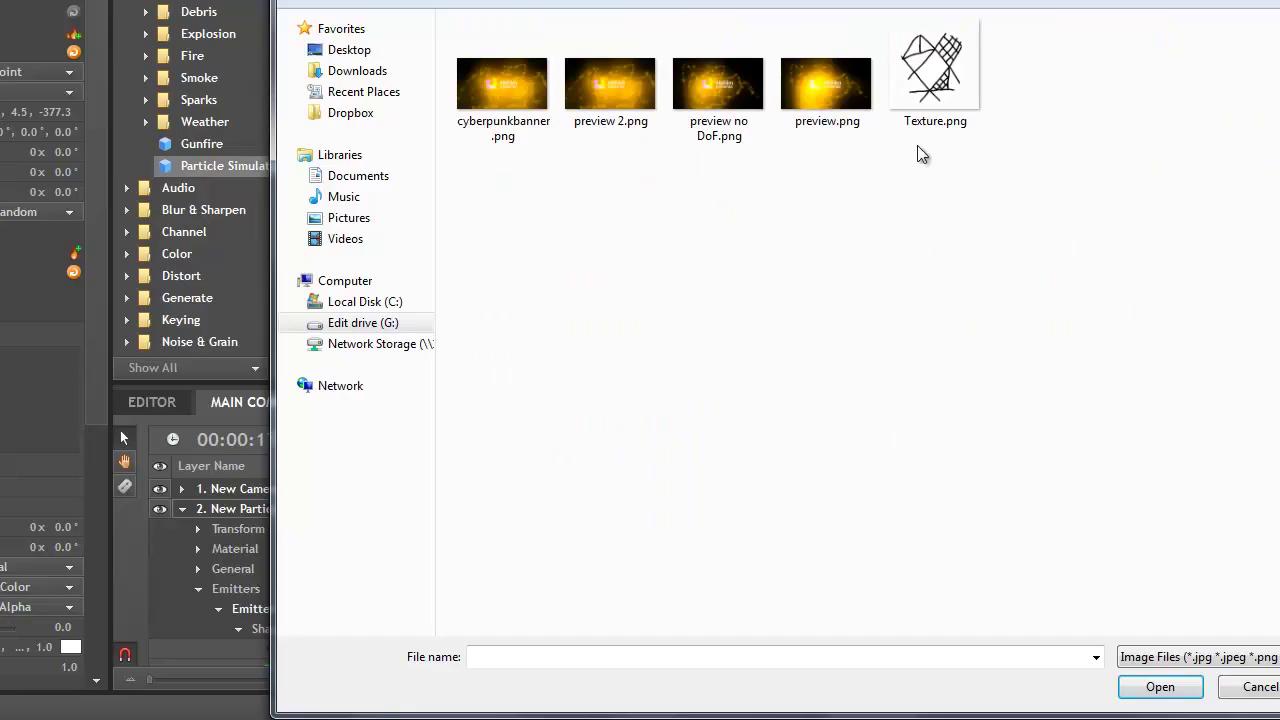
pyautogui.doubleClick(932, 70)
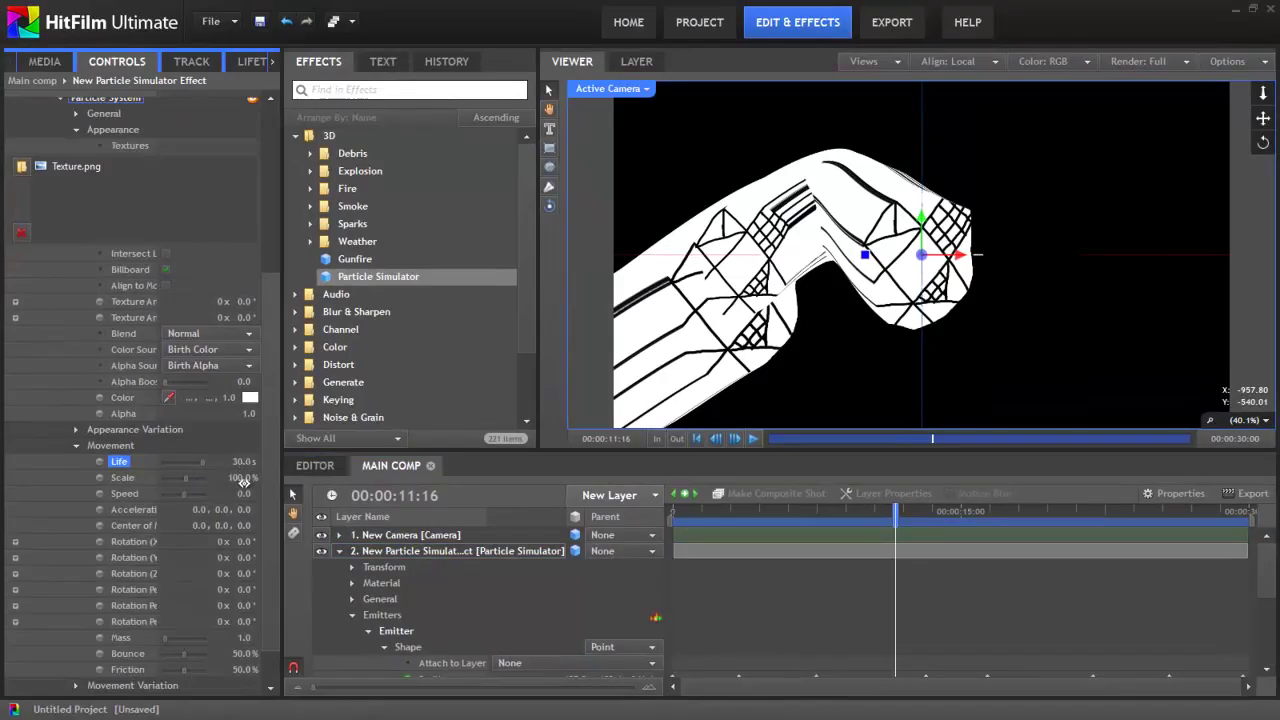
pyautogui.click(243, 478)
pyautogui.write('10')
pyautogui.press('Return')
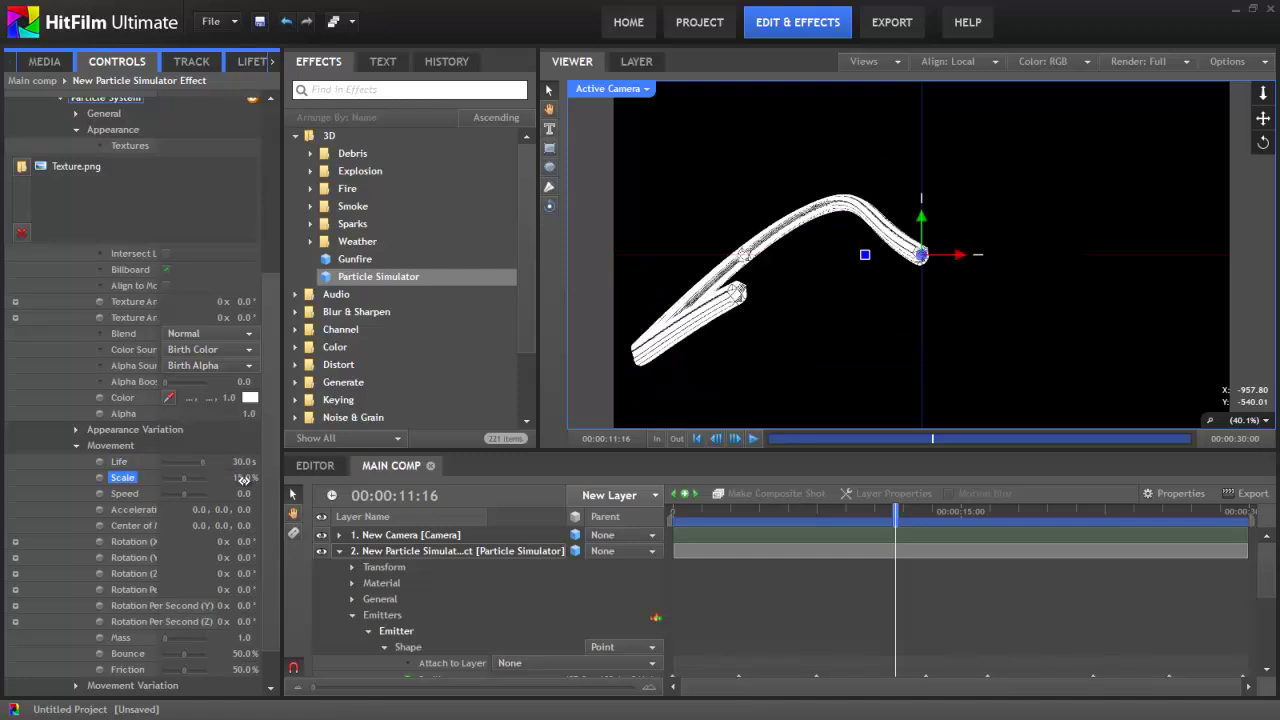
pyautogui.moveTo(896, 512); pyautogui.dragTo(1070, 515)
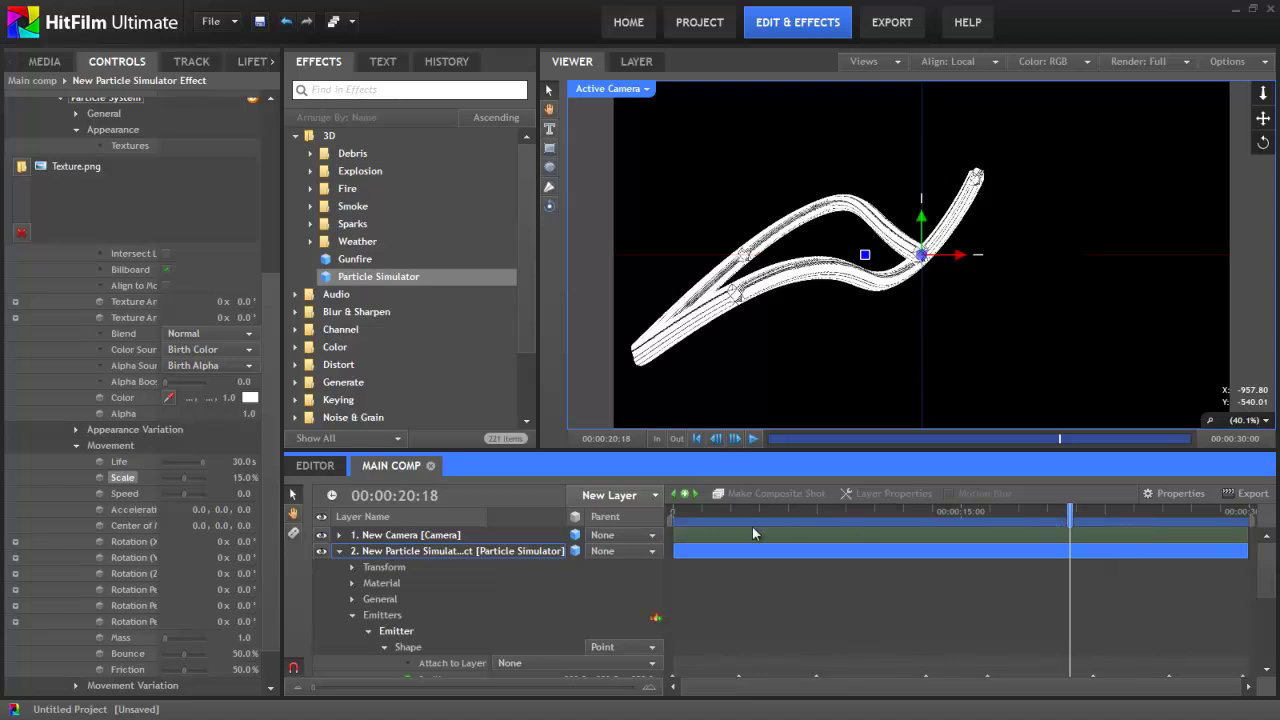
# Set General > Particles Per Second to 5 and scrub to see the sparser string
pyautogui.scroll(2, 85, 311)
pyautogui.click(76, 219)
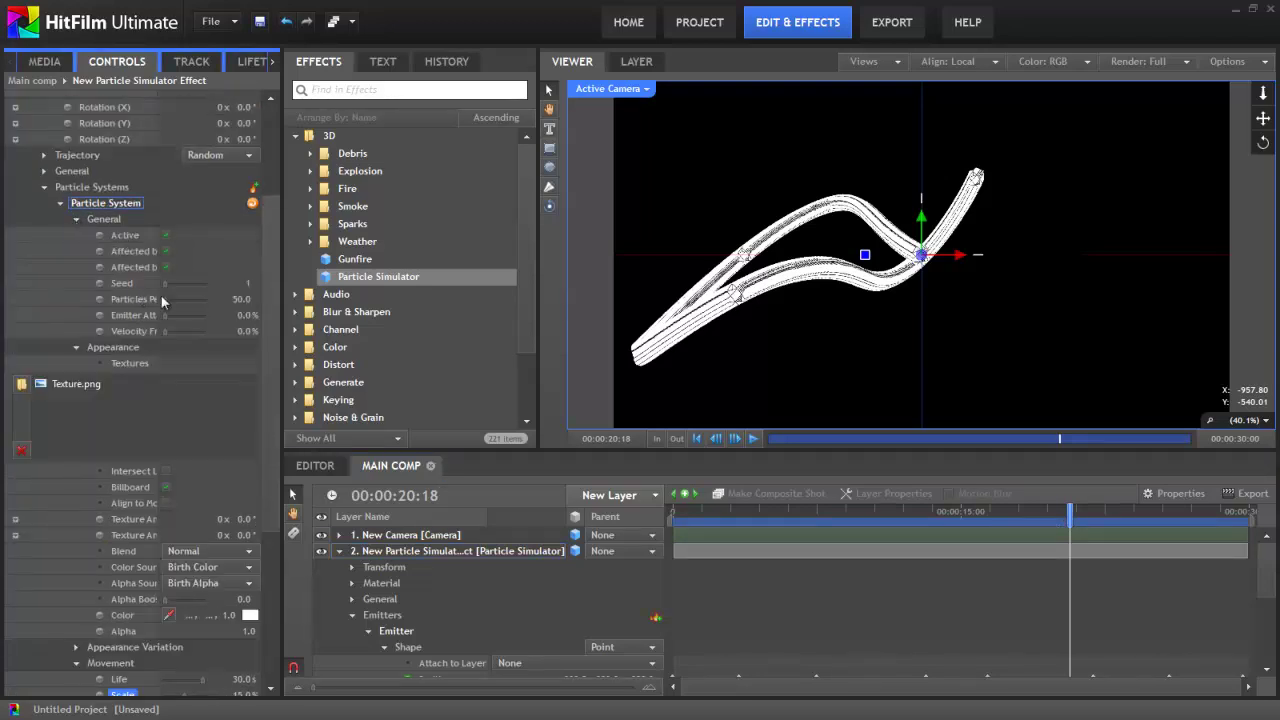
pyautogui.moveTo(199, 299); pyautogui.dragTo(206, 299)
pyautogui.press('Return')
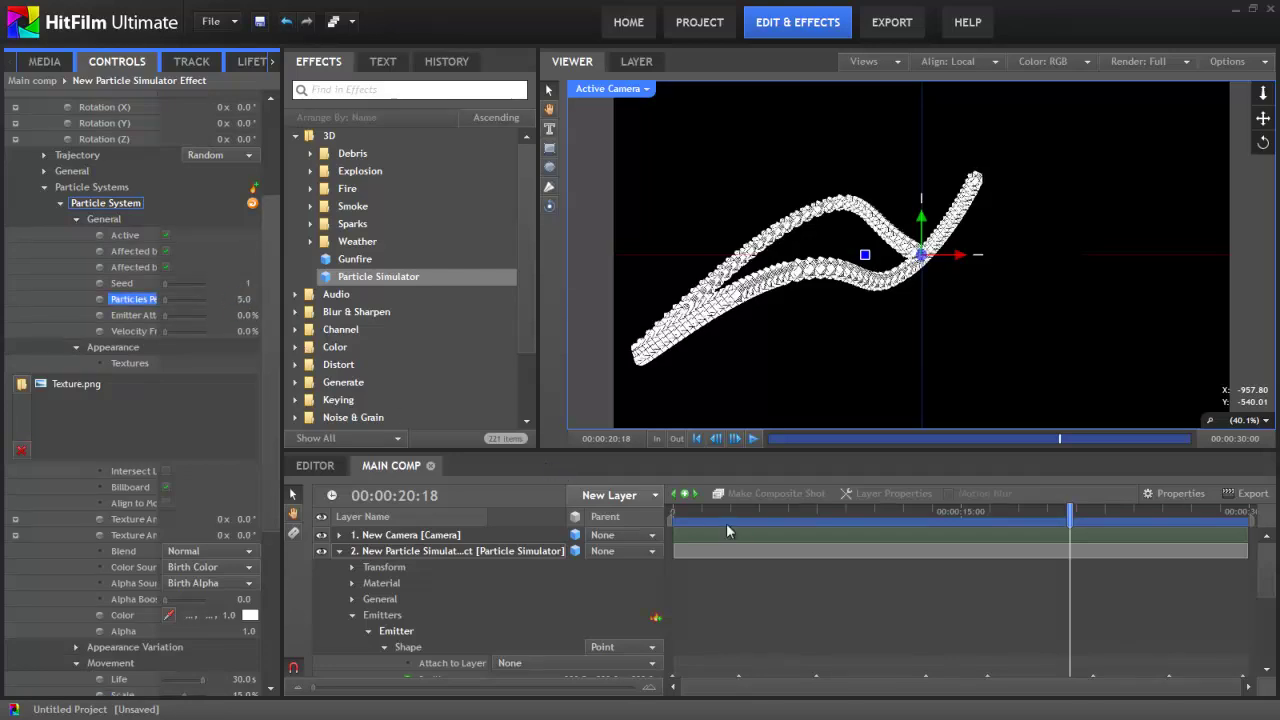
pyautogui.moveTo(721, 517); pyautogui.dragTo(1068, 535)
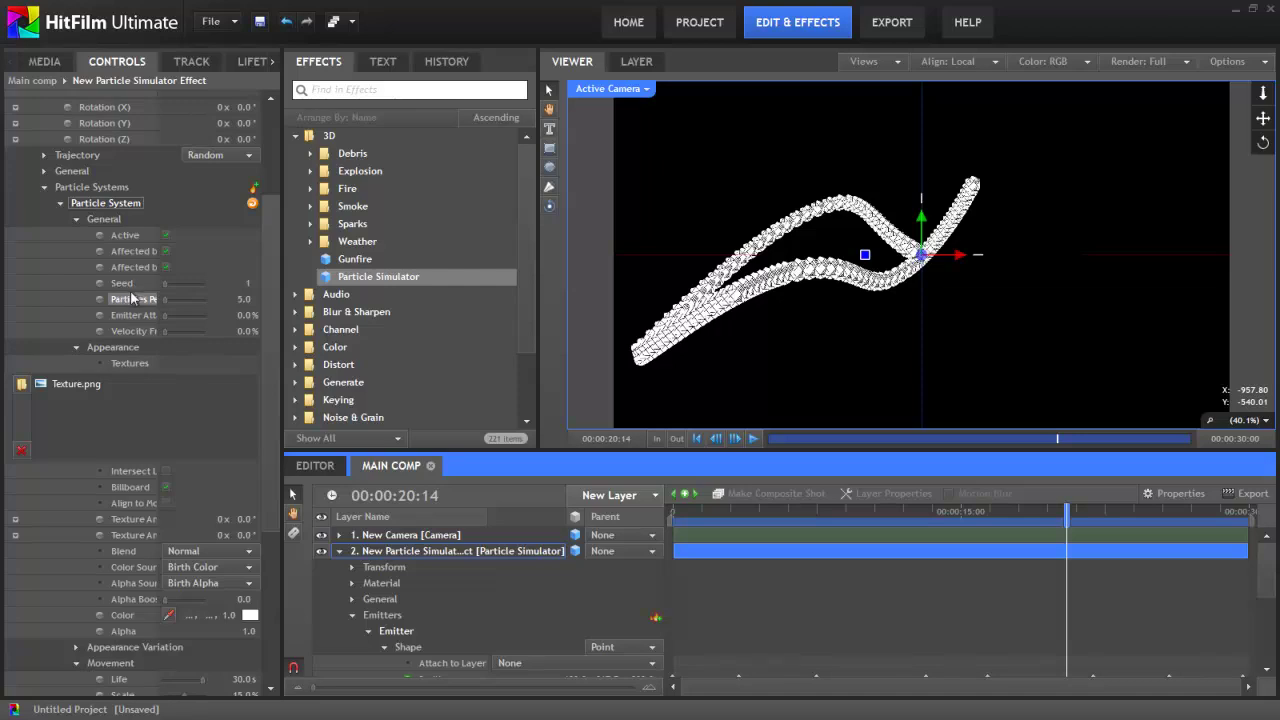
# Turn off Billboard, enable Align to Motion, and set Texture Angle variation to 1x 260°
pyautogui.click(166, 488)
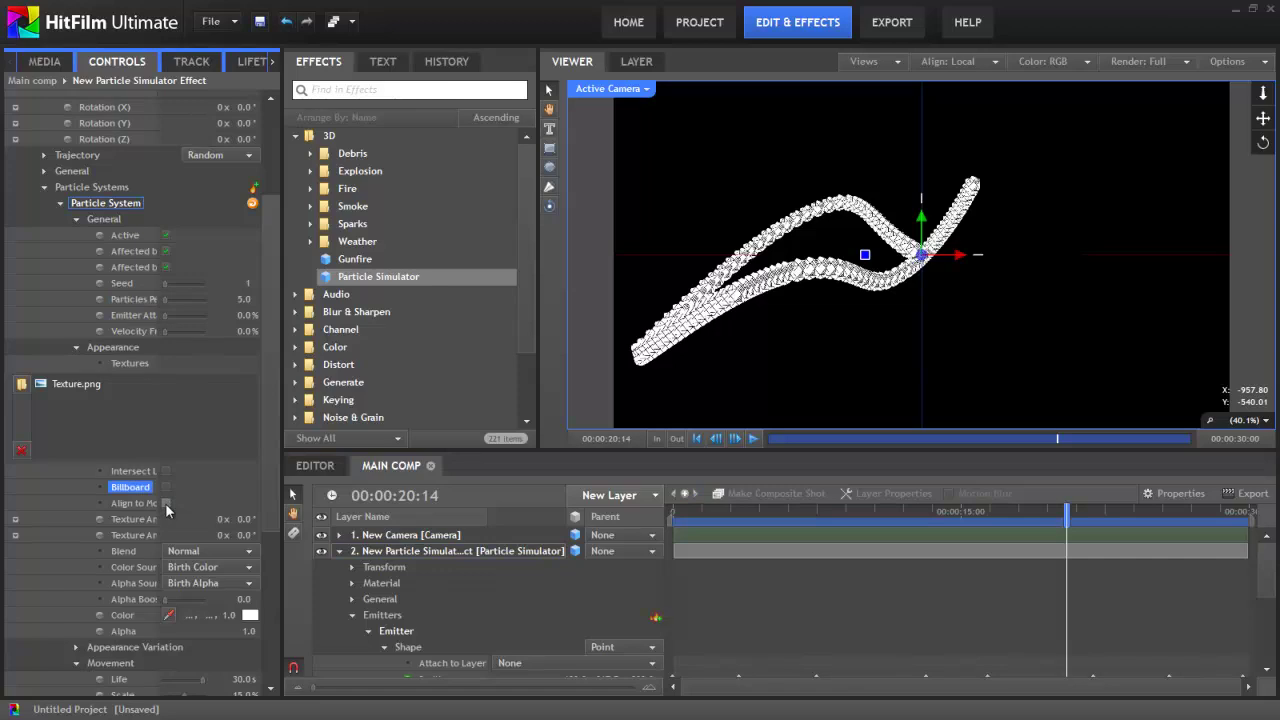
pyautogui.click(166, 503)
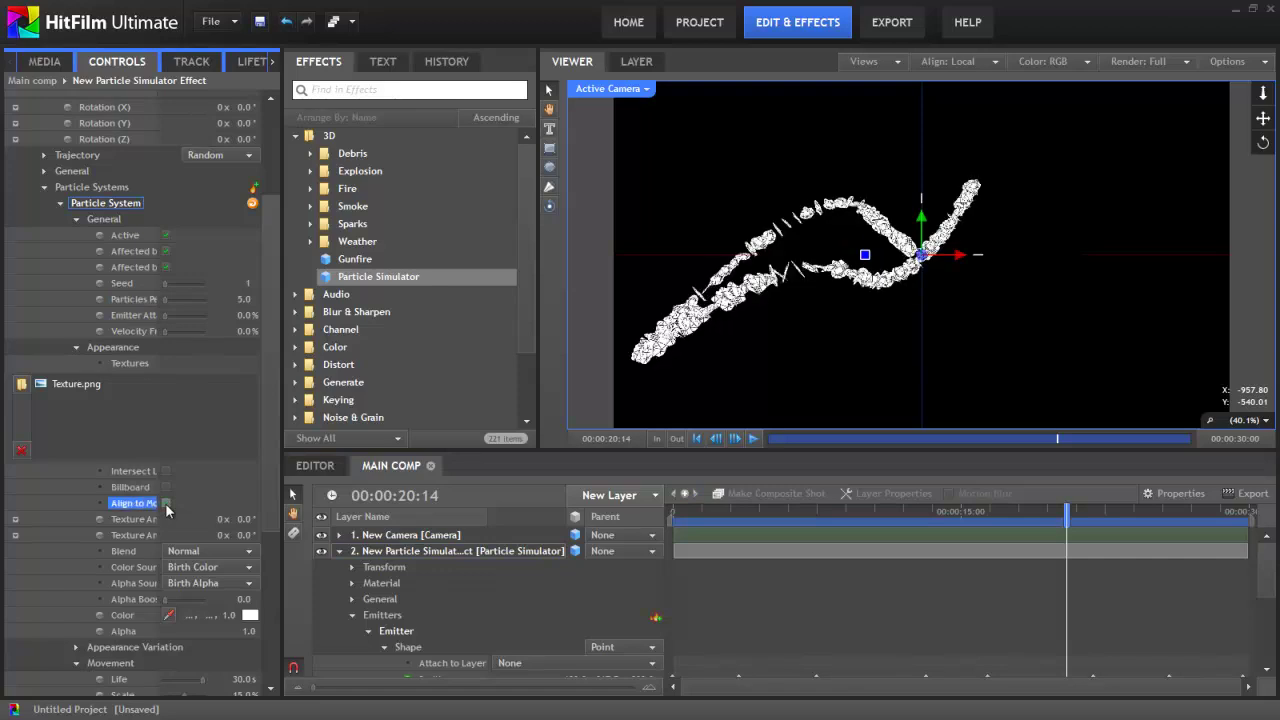
pyautogui.moveTo(698, 512); pyautogui.dragTo(1140, 523)
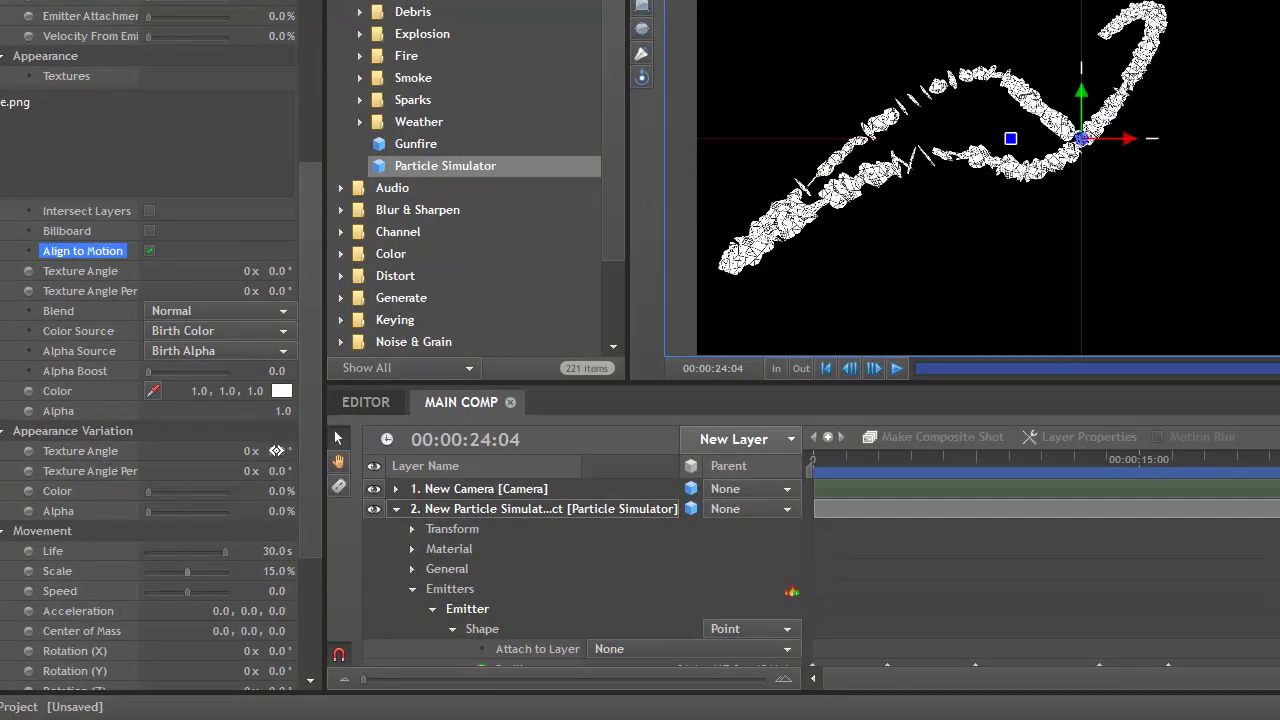
pyautogui.moveTo(276, 451); pyautogui.dragTo(854, 408)
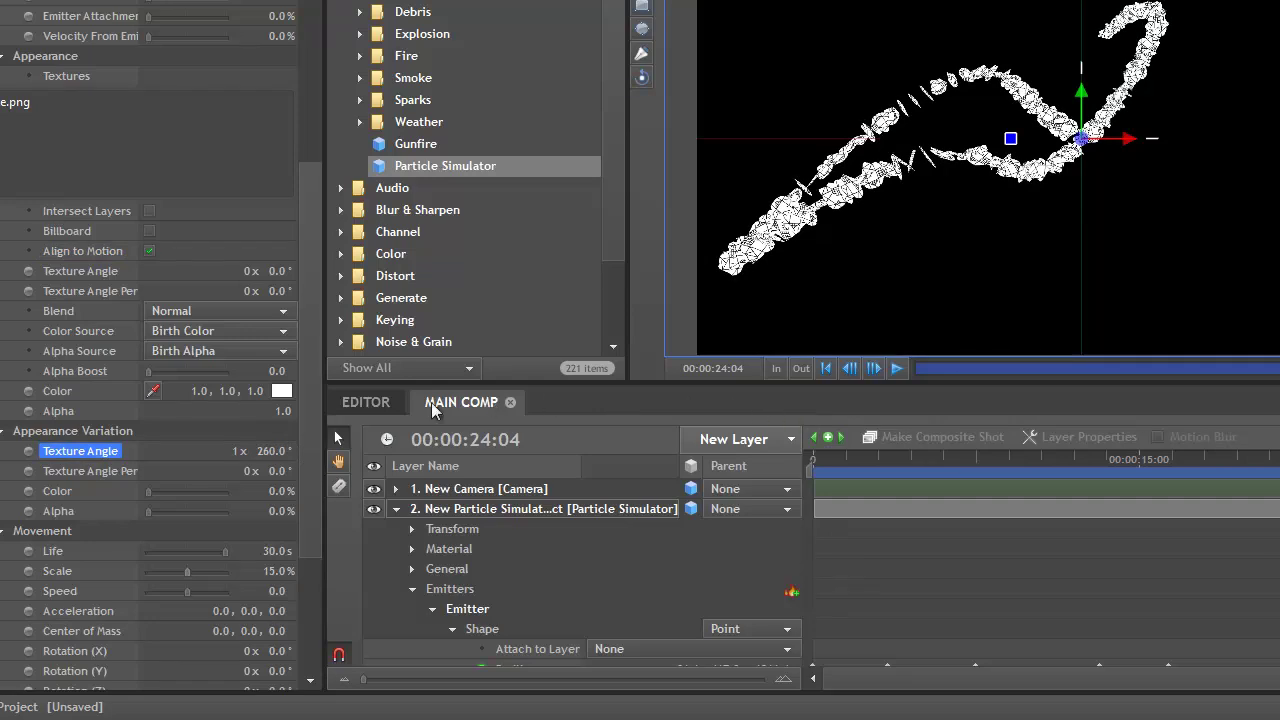
# Set the Movement Variation scale amount to 6
pyautogui.scroll(-3, 10, 509)
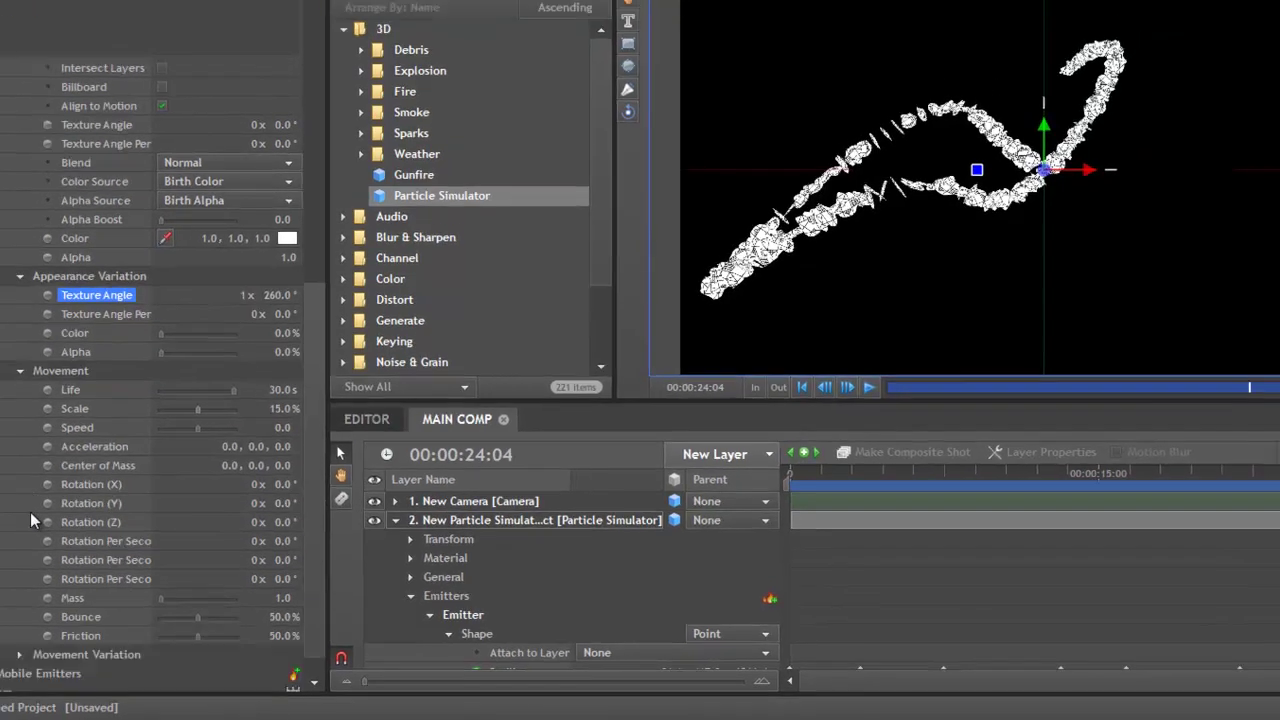
pyautogui.scroll(-3, 30, 521)
pyautogui.click(21, 517)
pyautogui.click(282, 555)
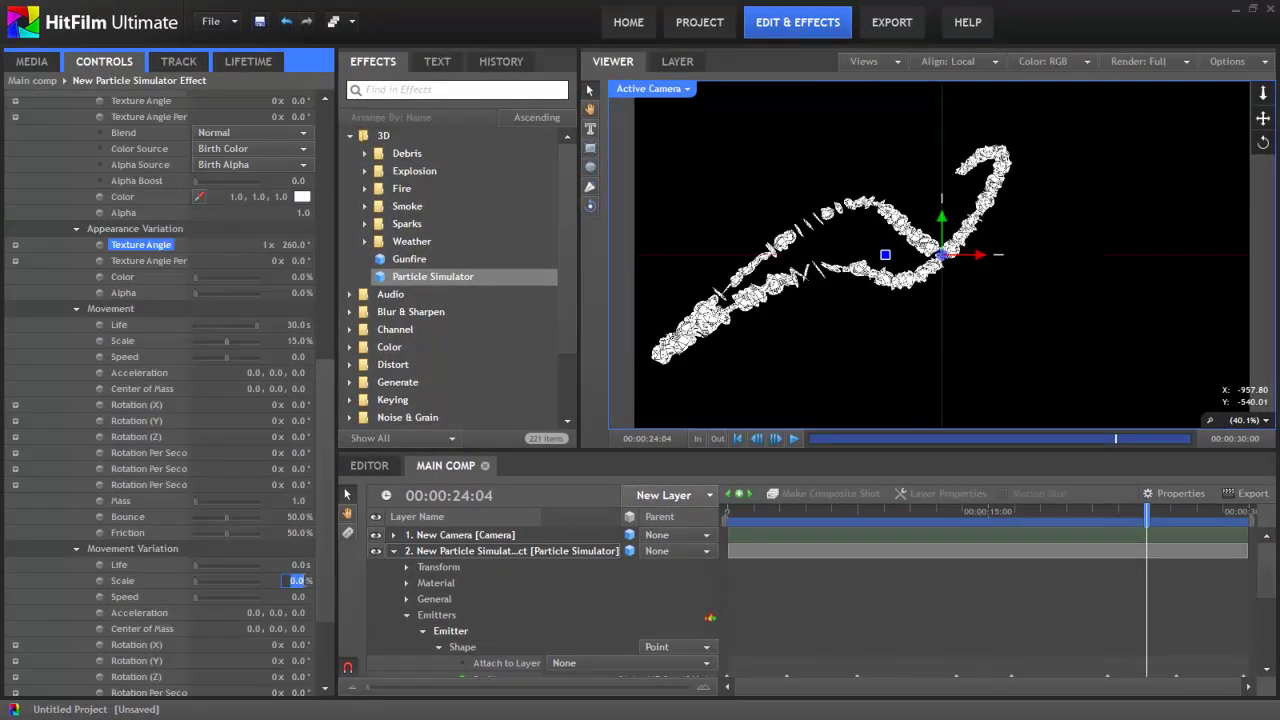
pyautogui.write('6')
pyautogui.press('Return')
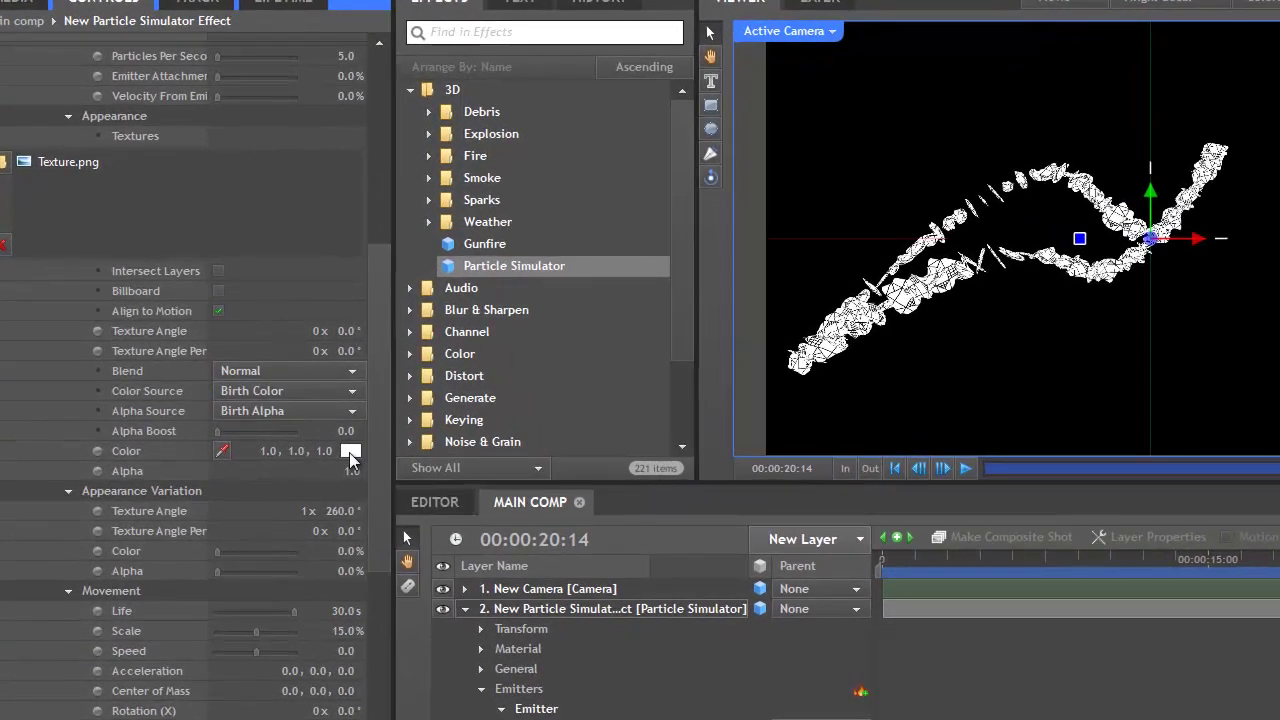
# Colour the particles orange (1.0, 0.7, 0.0) with 10% colour variation, then scrub to check
pyautogui.click(300, 426)
pyautogui.click(693, 312)
pyautogui.click(823, 508)
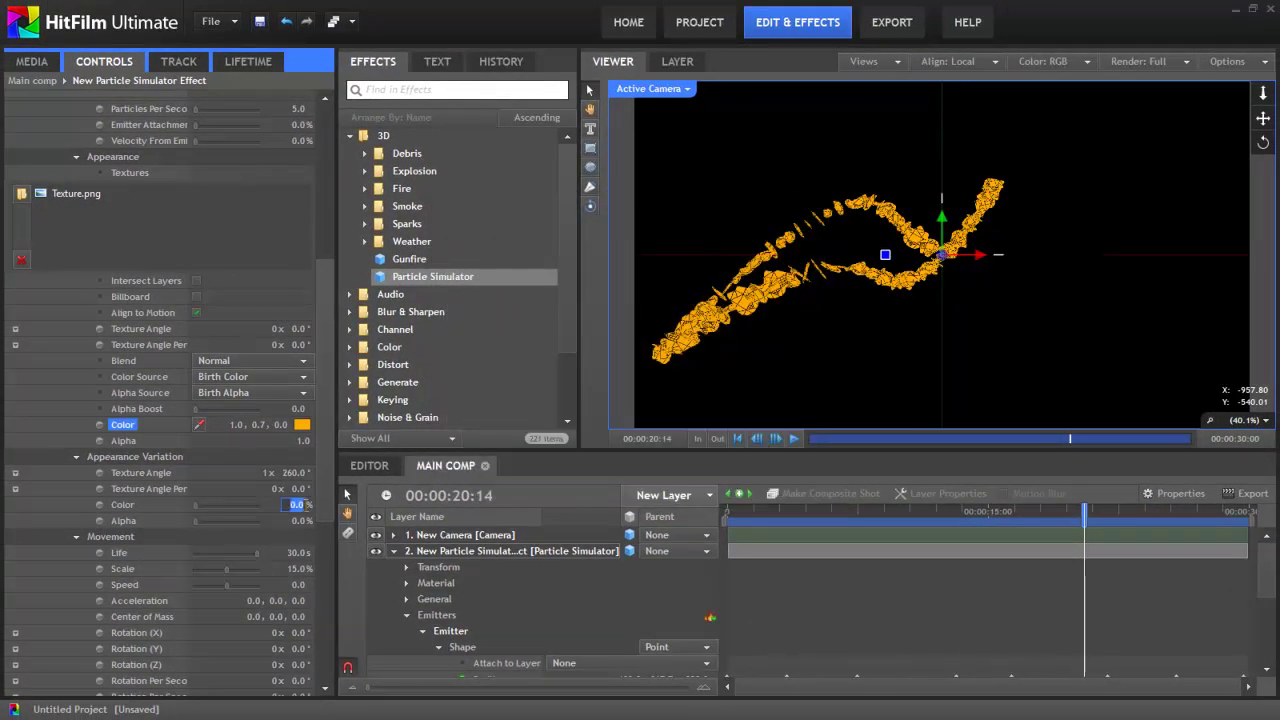
pyautogui.moveTo(301, 504); pyautogui.dragTo(330, 505)
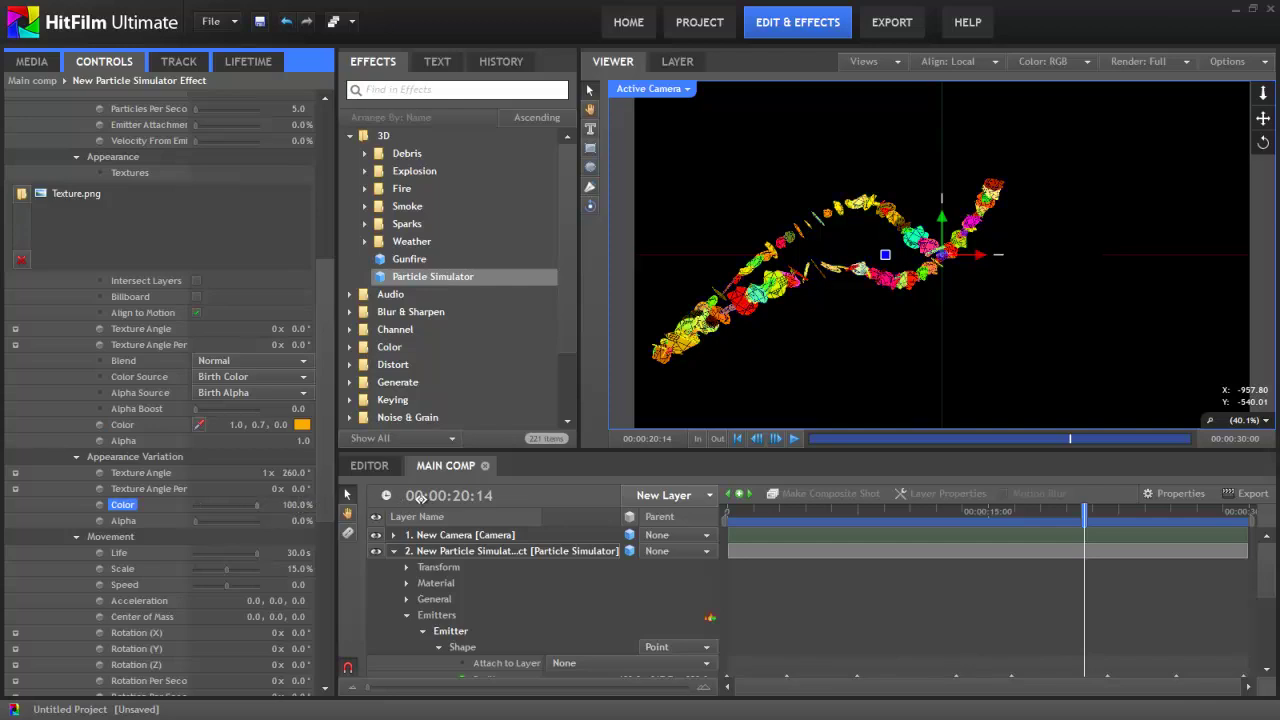
pyautogui.click(296, 505)
pyautogui.write('10')
pyautogui.press('Return')
pyautogui.moveTo(849, 510); pyautogui.dragTo(1099, 508)
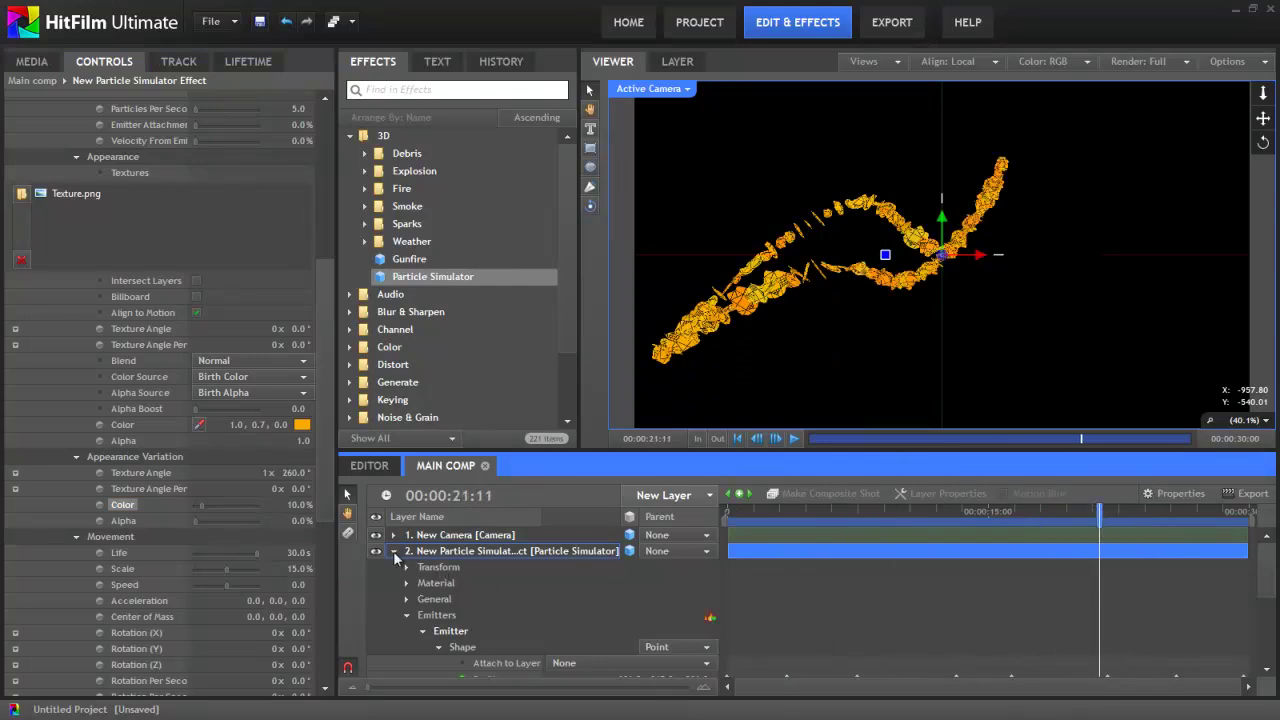
# Duplicate the particle layer twice, moving one copy right and another to the frame's middle
pyautogui.click(393, 551)
pyautogui.click(440, 552)
pyautogui.hotkey('ctrl', 'd')
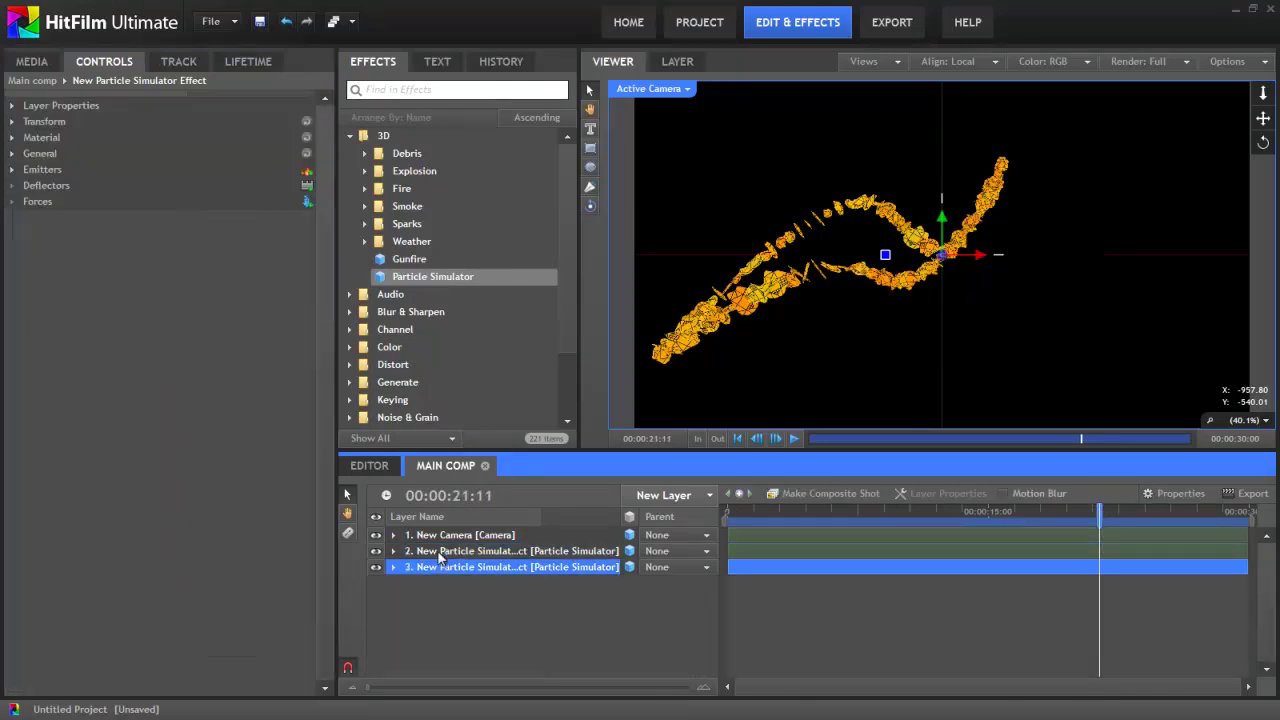
pyautogui.moveTo(975, 256); pyautogui.dragTo(1065, 256)
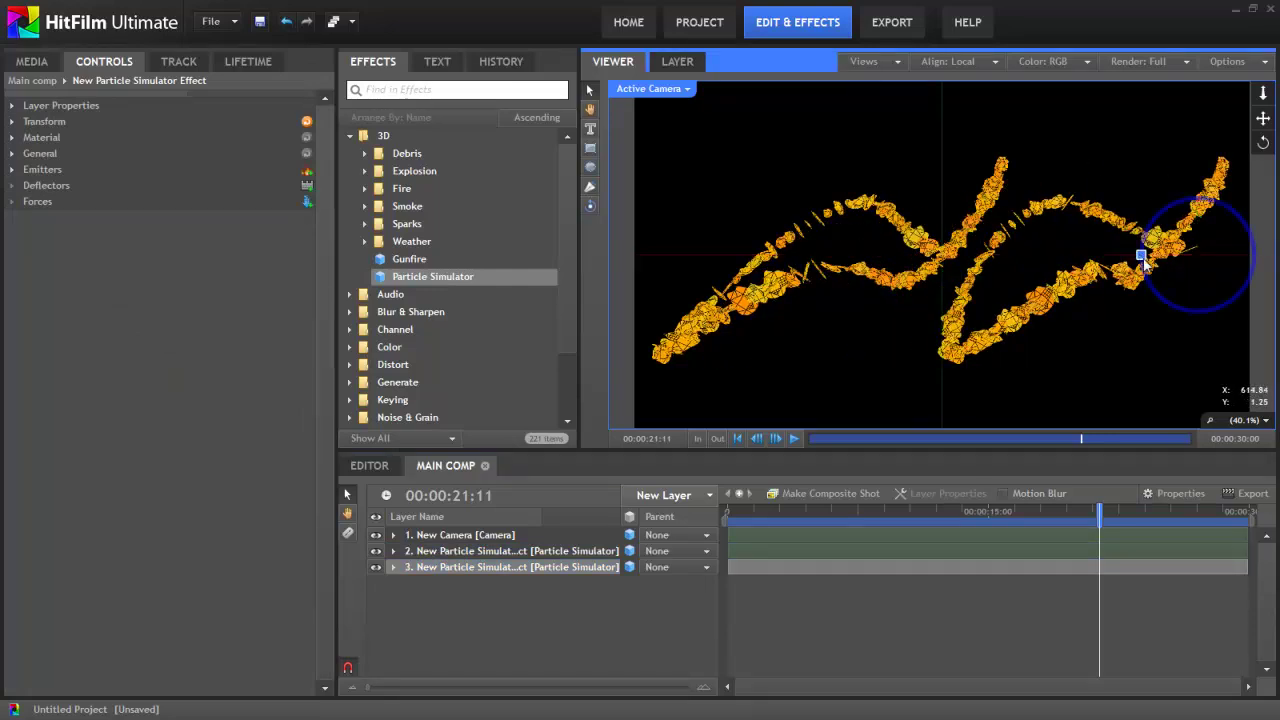
pyautogui.moveTo(1152, 272); pyautogui.dragTo(1183, 281)
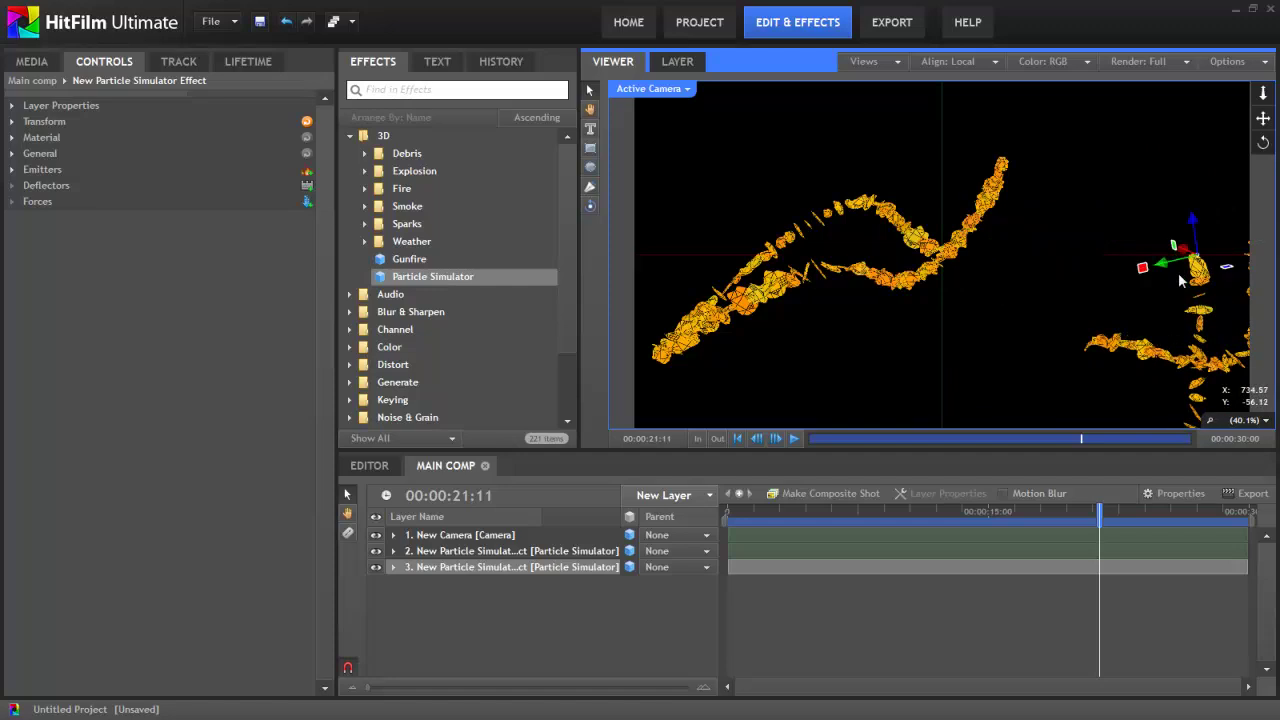
pyautogui.hotkey('ctrl', 'd')
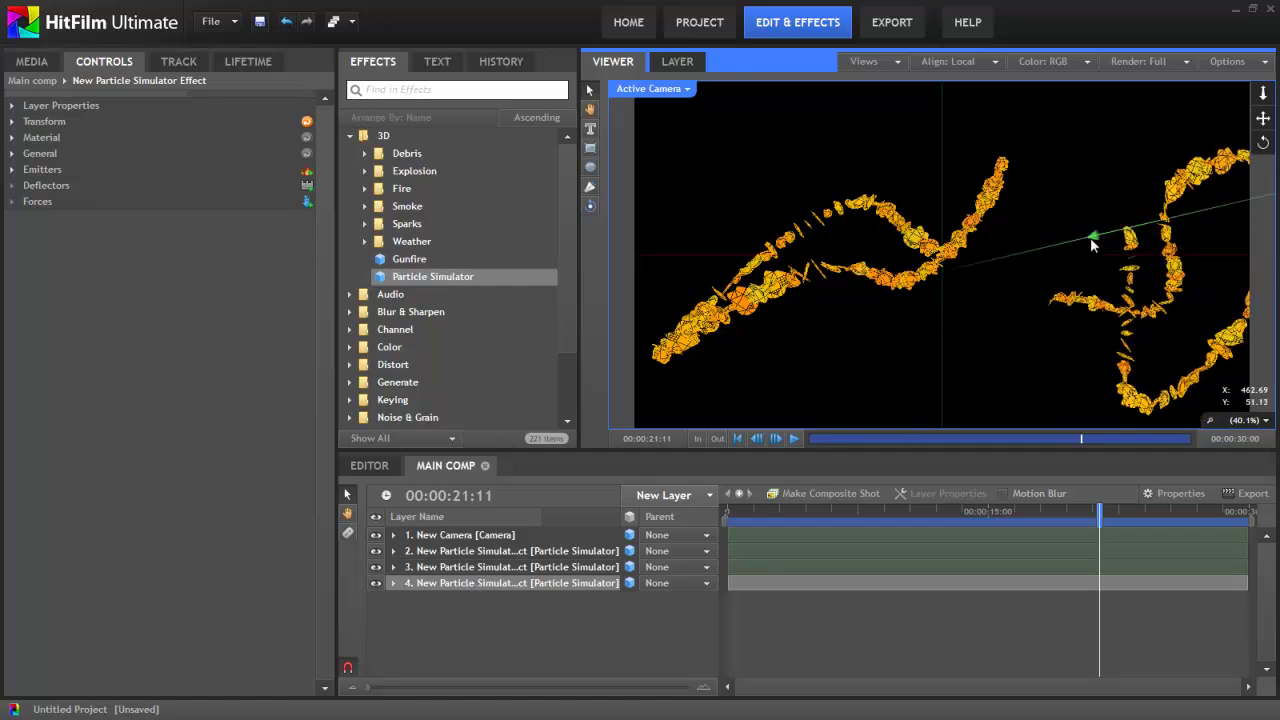
pyautogui.moveTo(1014, 268); pyautogui.dragTo(784, 330)
# Make two more copies, offset one, and add a fresh Particle Simulator layer
pyautogui.click(452, 583)
pyautogui.hotkey('ctrl', 'd')
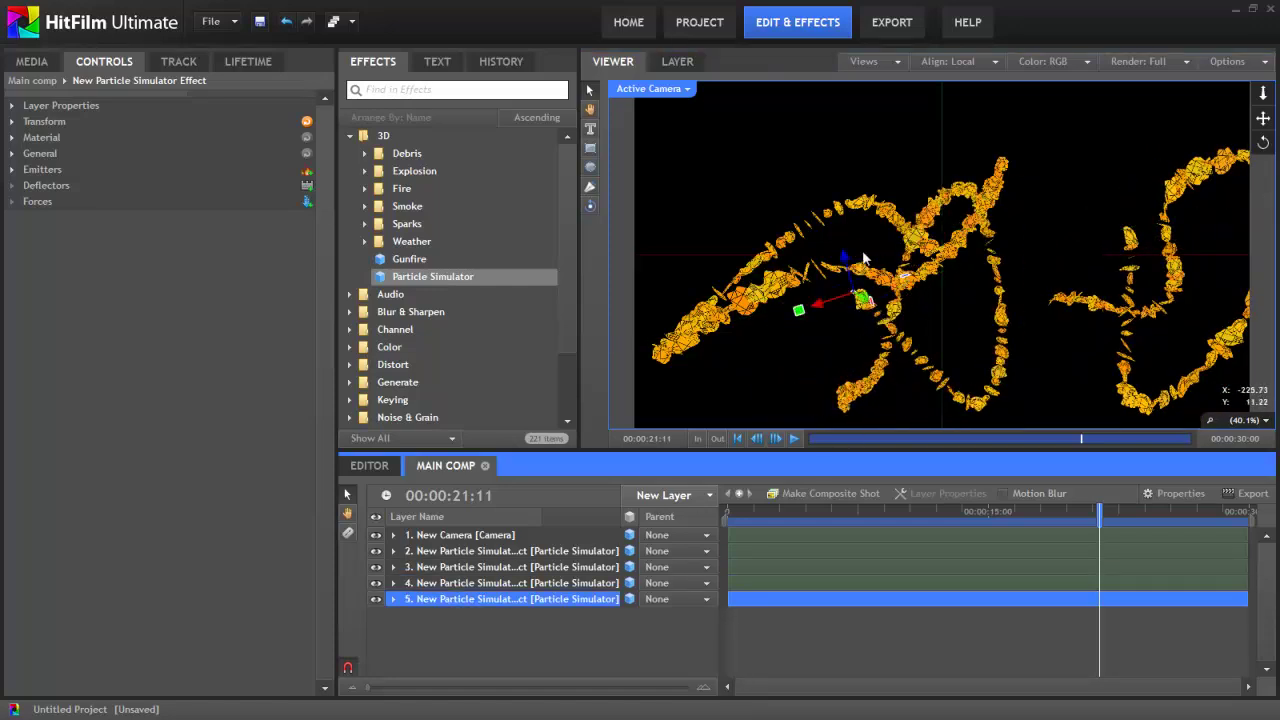
pyautogui.moveTo(857, 260); pyautogui.dragTo(1094, 262)
pyautogui.hotkey('ctrl', 'd')
pyautogui.moveTo(380, 283); pyautogui.dragTo(483, 551)
# Rename the new particle layer to 'Dust'
pyautogui.doubleClick(483, 551)
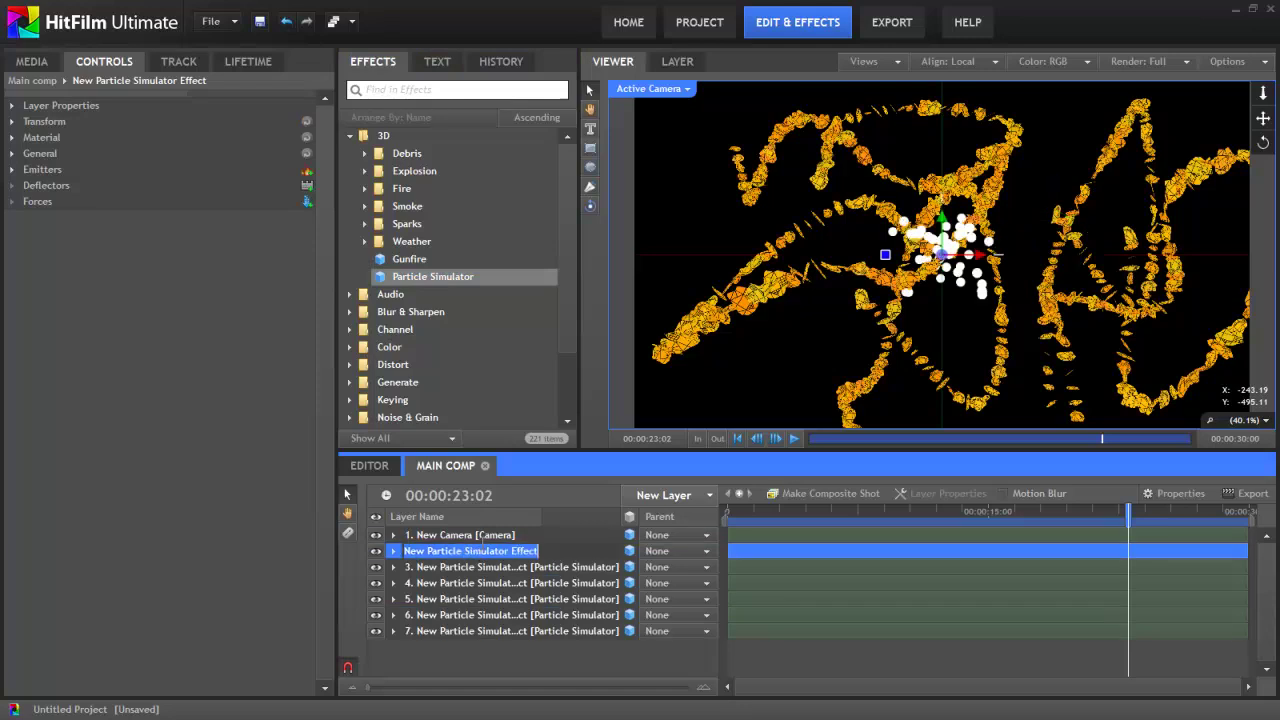
pyautogui.write('Dust')
pyautogui.press('Return')
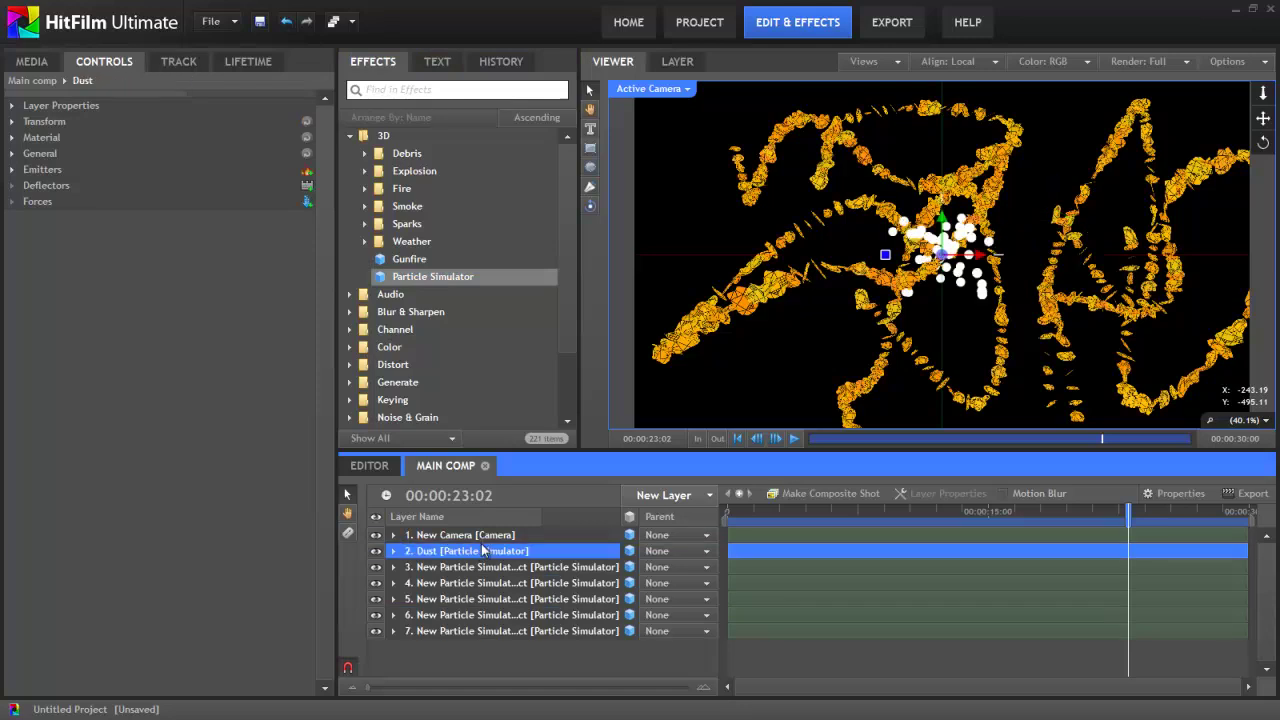
# Set the Dust emitter shape to Sphere and enlarge its radius to about 858 px
pyautogui.click(11, 170)
pyautogui.click(28, 186)
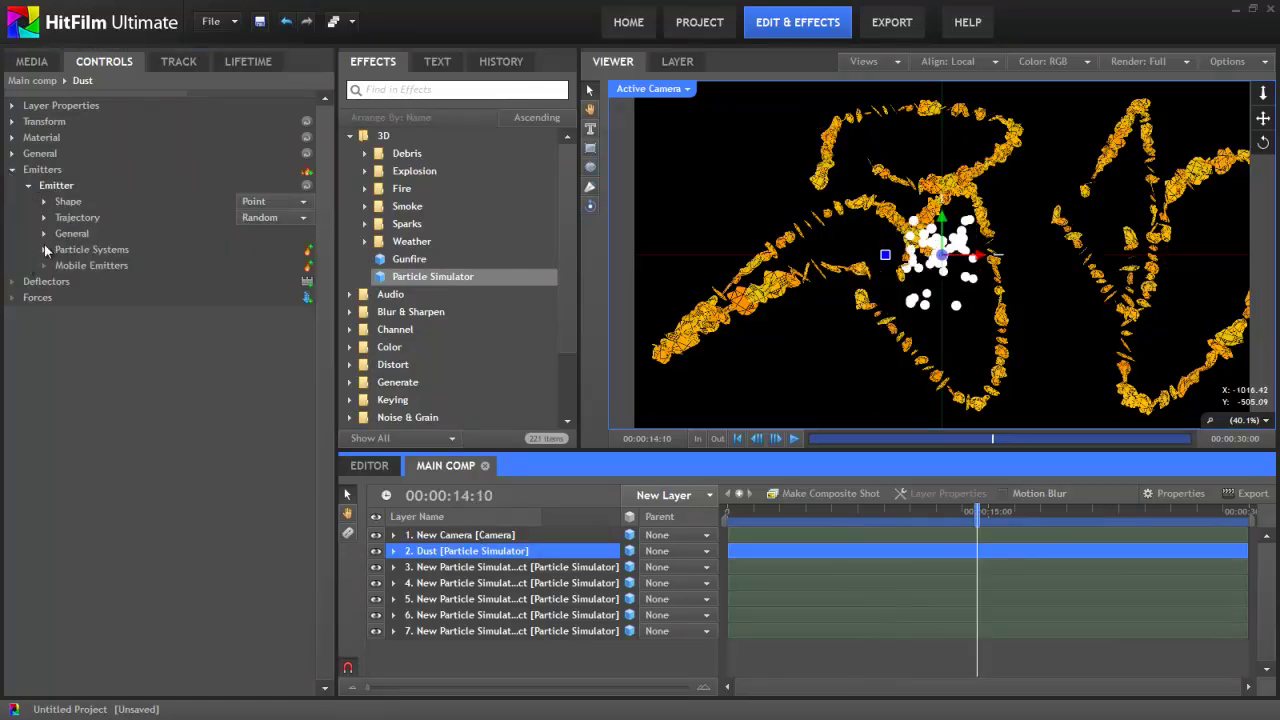
pyautogui.click(260, 201)
pyautogui.click(268, 259)
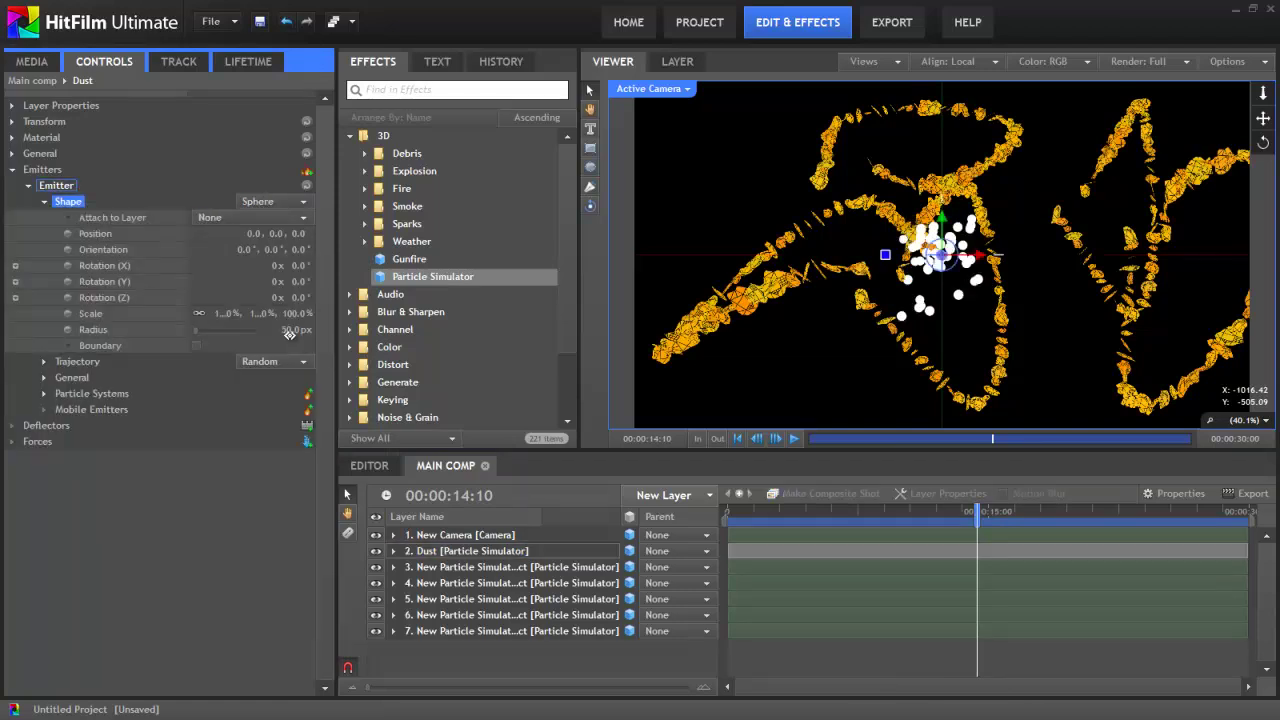
pyautogui.moveTo(289, 331); pyautogui.dragTo(925, 319)
# Give the Dust particles the circle_blur_64x64.png texture and an orange colour
pyautogui.moveTo(745, 512); pyautogui.dragTo(985, 510)
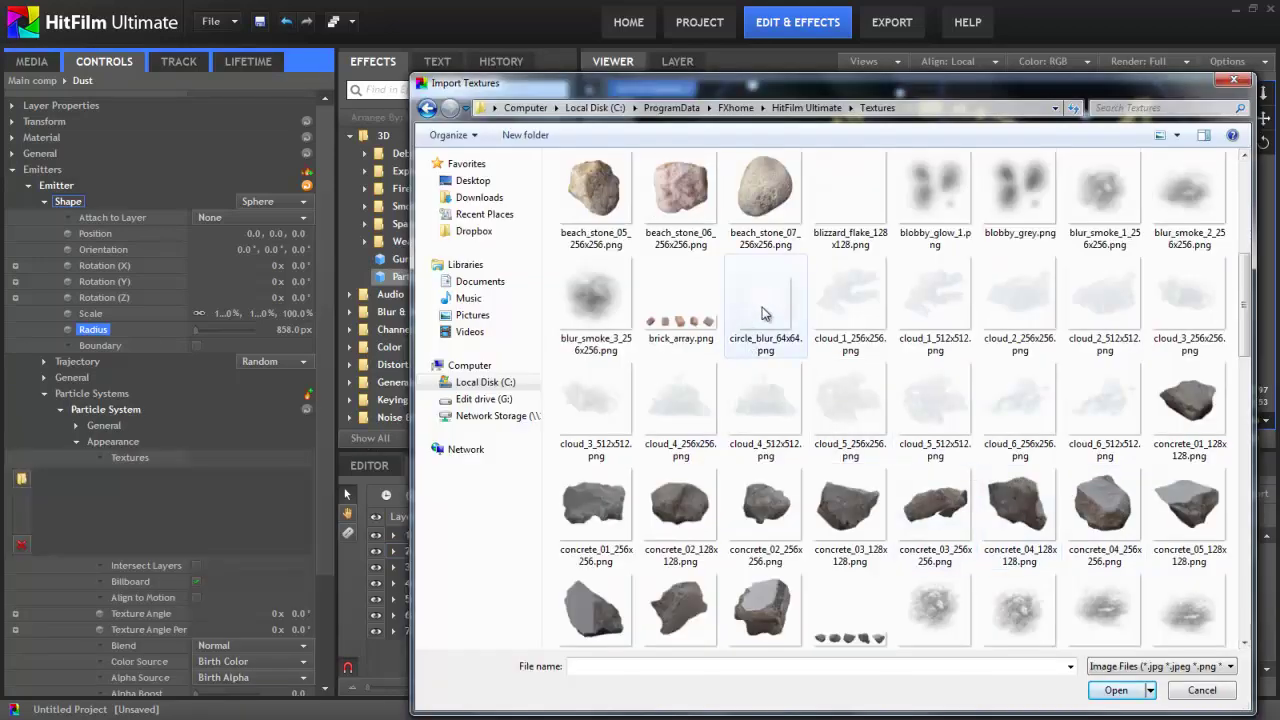
pyautogui.click(763, 312)
pyautogui.doubleClick(763, 312)
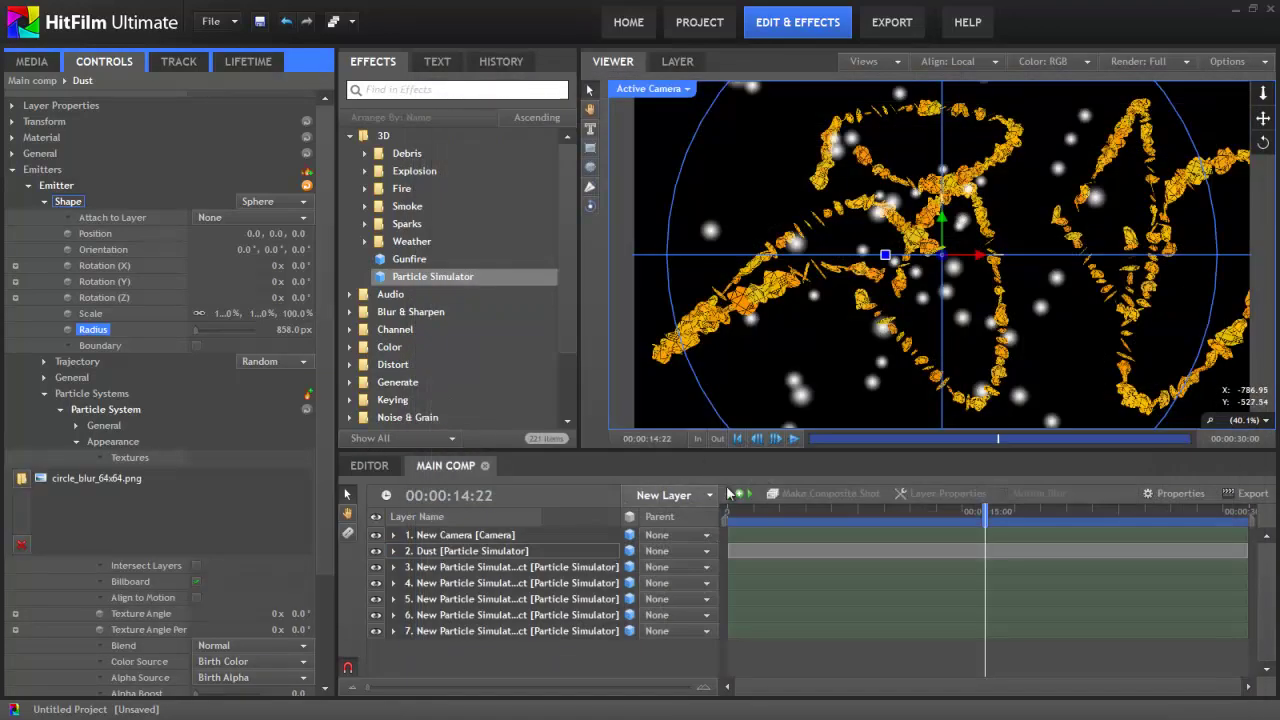
pyautogui.scroll(-3, 250, 540)
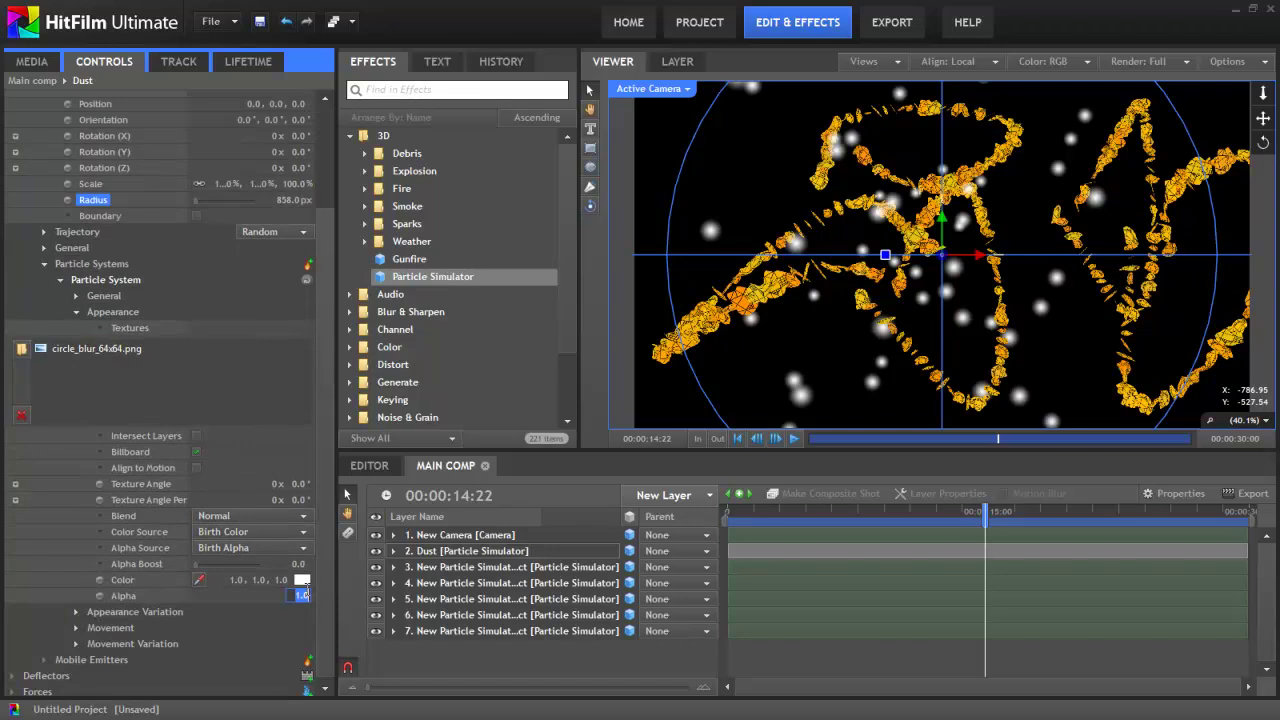
pyautogui.click(303, 582)
pyautogui.click(572, 318)
pyautogui.click(733, 486)
# Set Dust particle Life to 30 s and Speed to 0
pyautogui.click(239, 627)
pyautogui.click(300, 640)
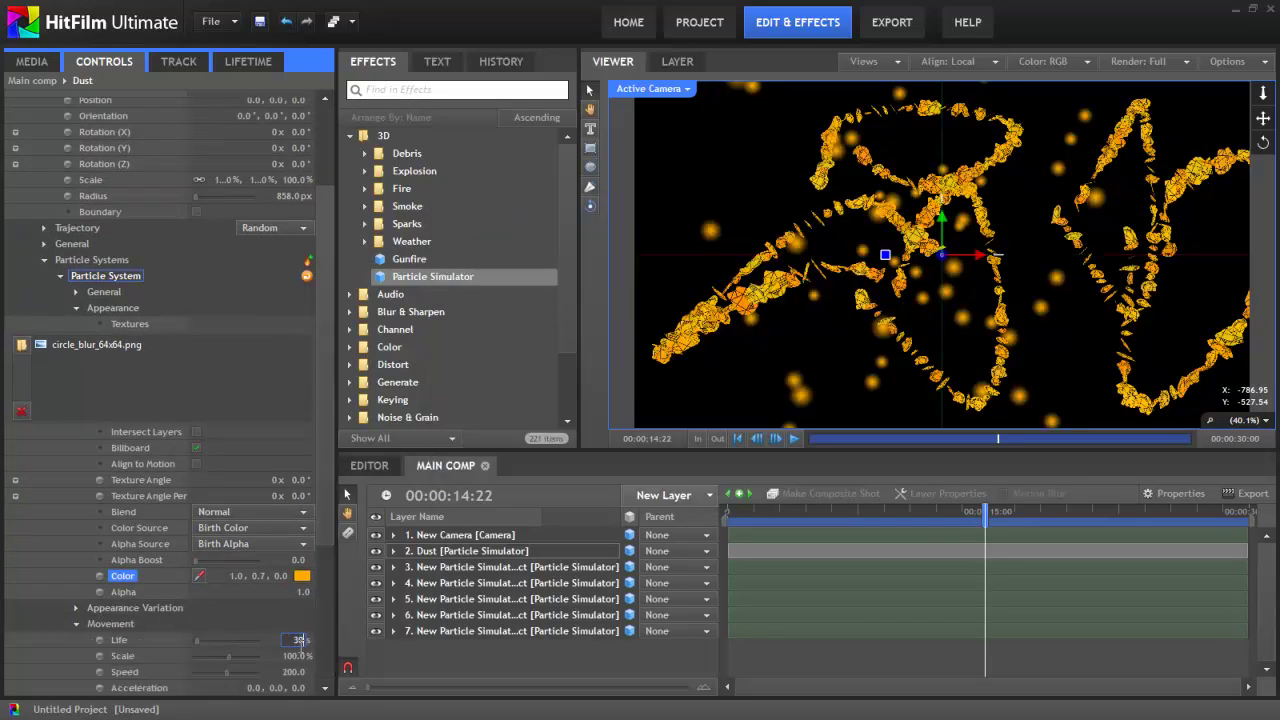
pyautogui.write('30')
pyautogui.press('Return')
pyautogui.scroll(-1, 231, 651)
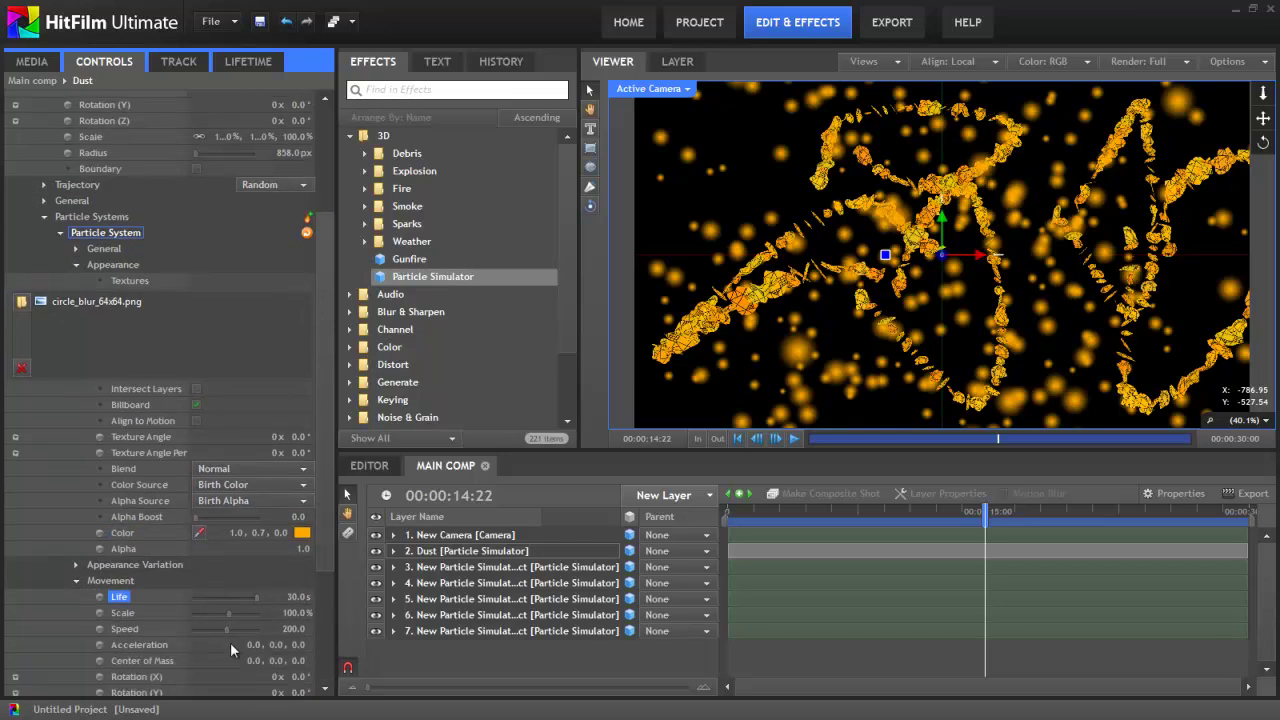
pyautogui.click(294, 629)
pyautogui.write('0')
pyautogui.press('Return')
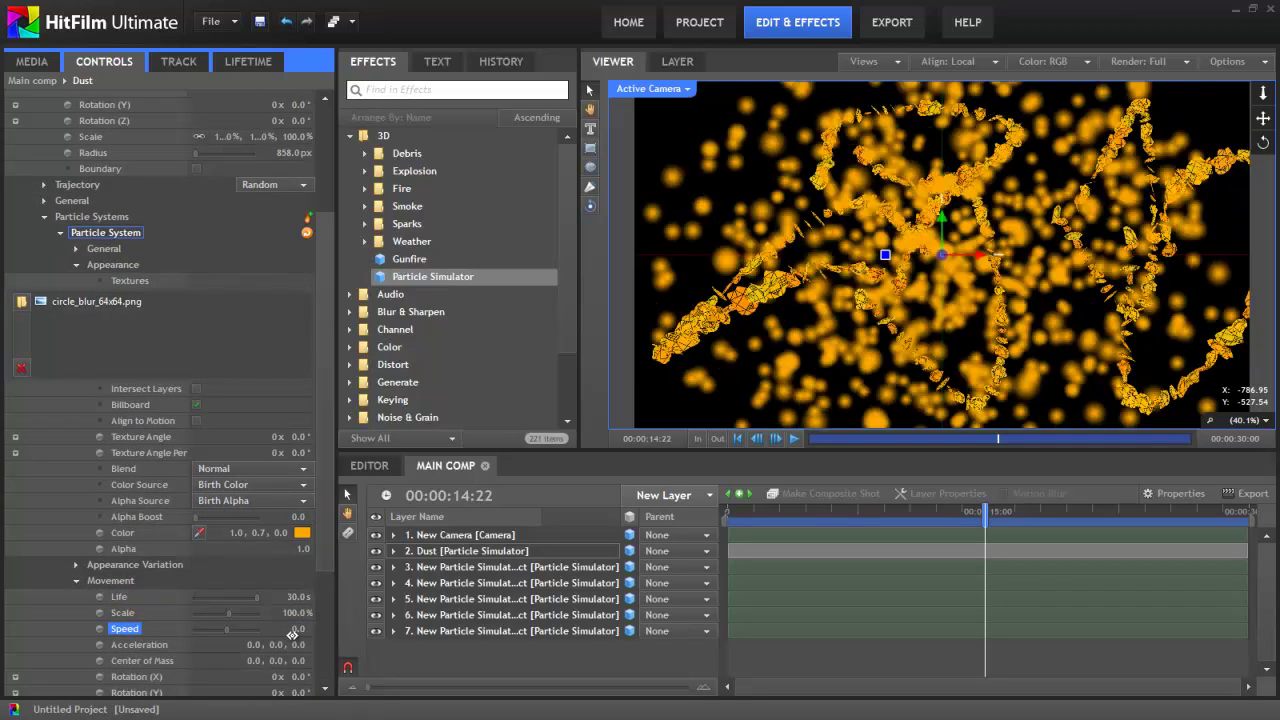
# Set Dust particle Scale to 10% and Movement Variation scale to 10%, then preview
pyautogui.click(635, 537)
pyautogui.click(298, 613)
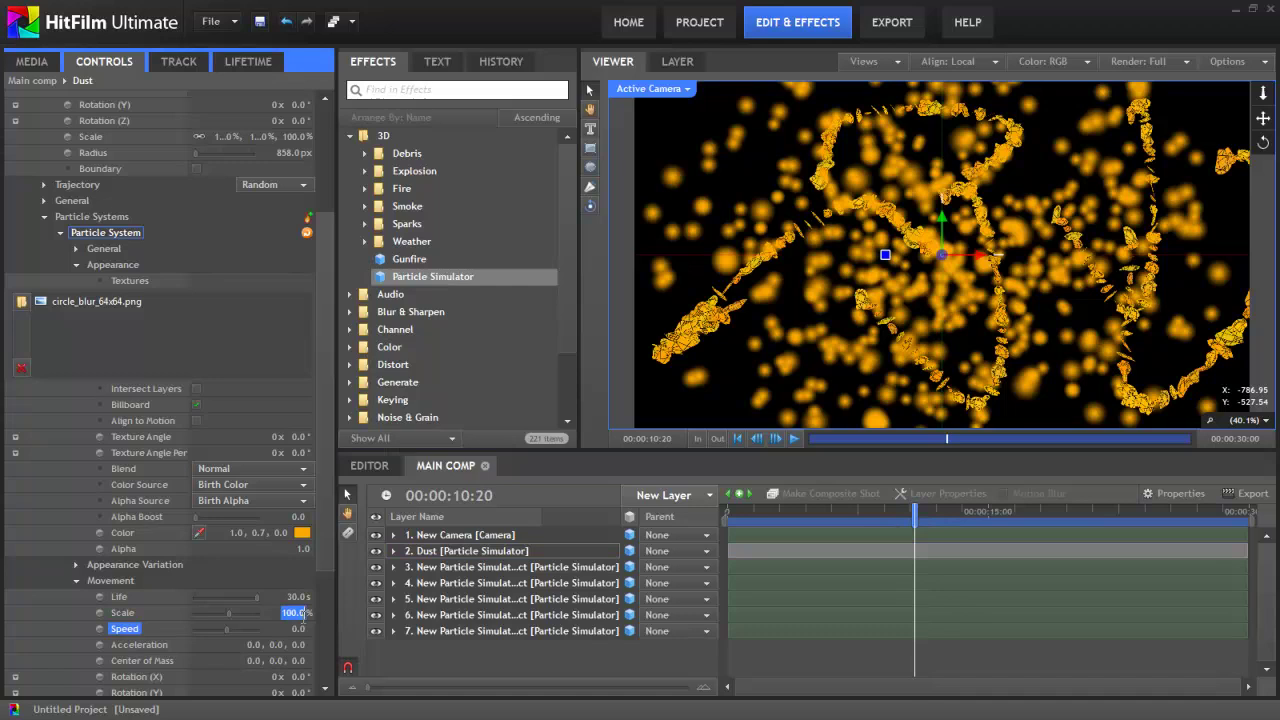
pyautogui.write('10')
pyautogui.press('Return')
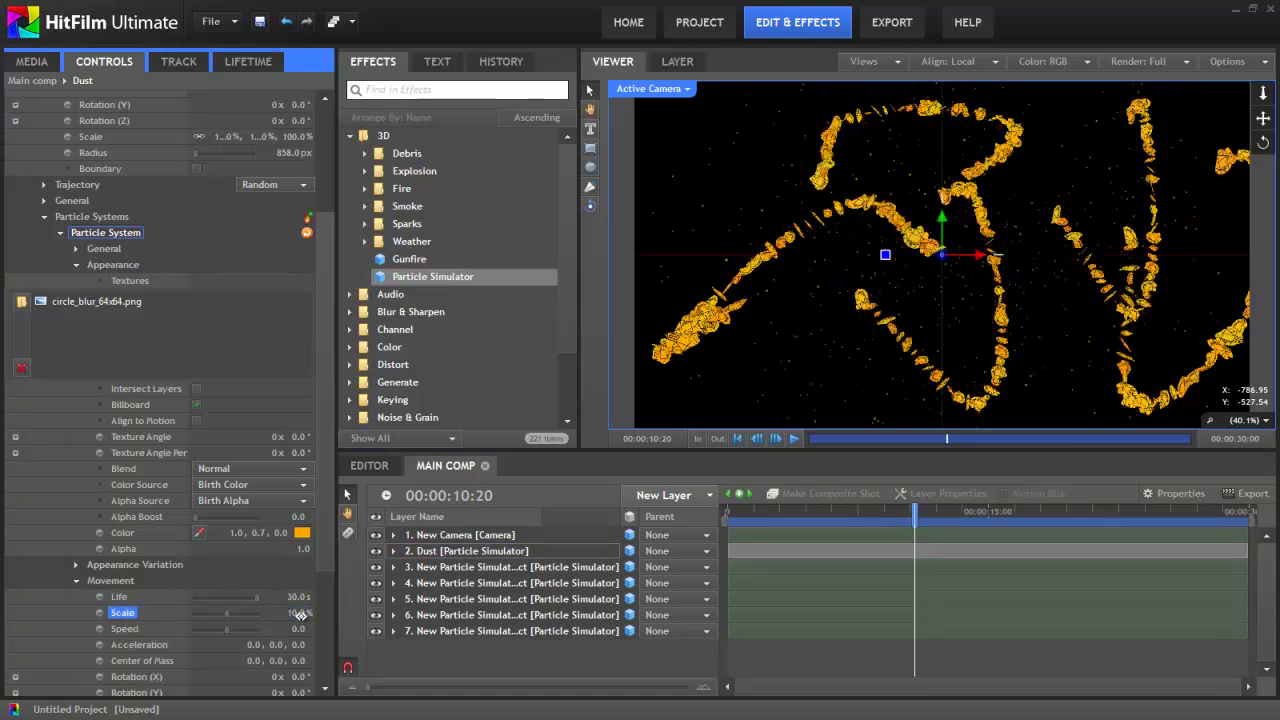
pyautogui.scroll(-5, 279, 607)
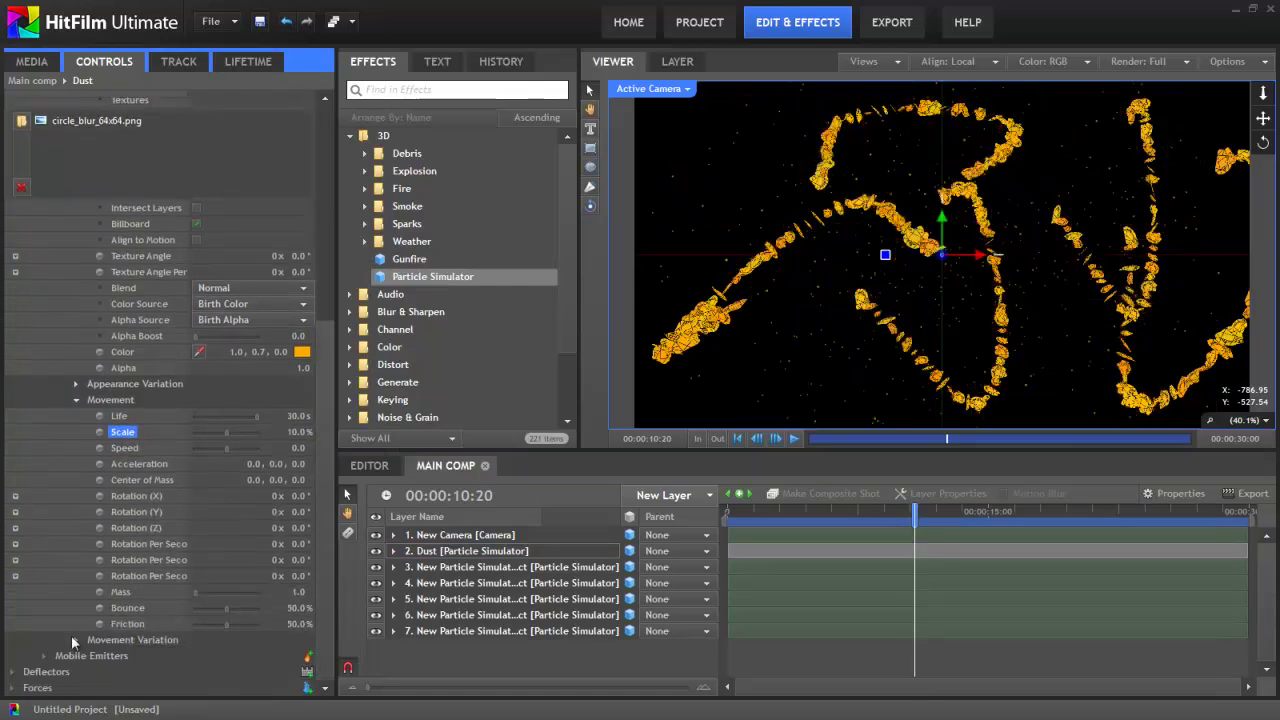
pyautogui.click(78, 639)
pyautogui.scroll(-3, 180, 600)
pyautogui.click(297, 556)
pyautogui.press('Return')
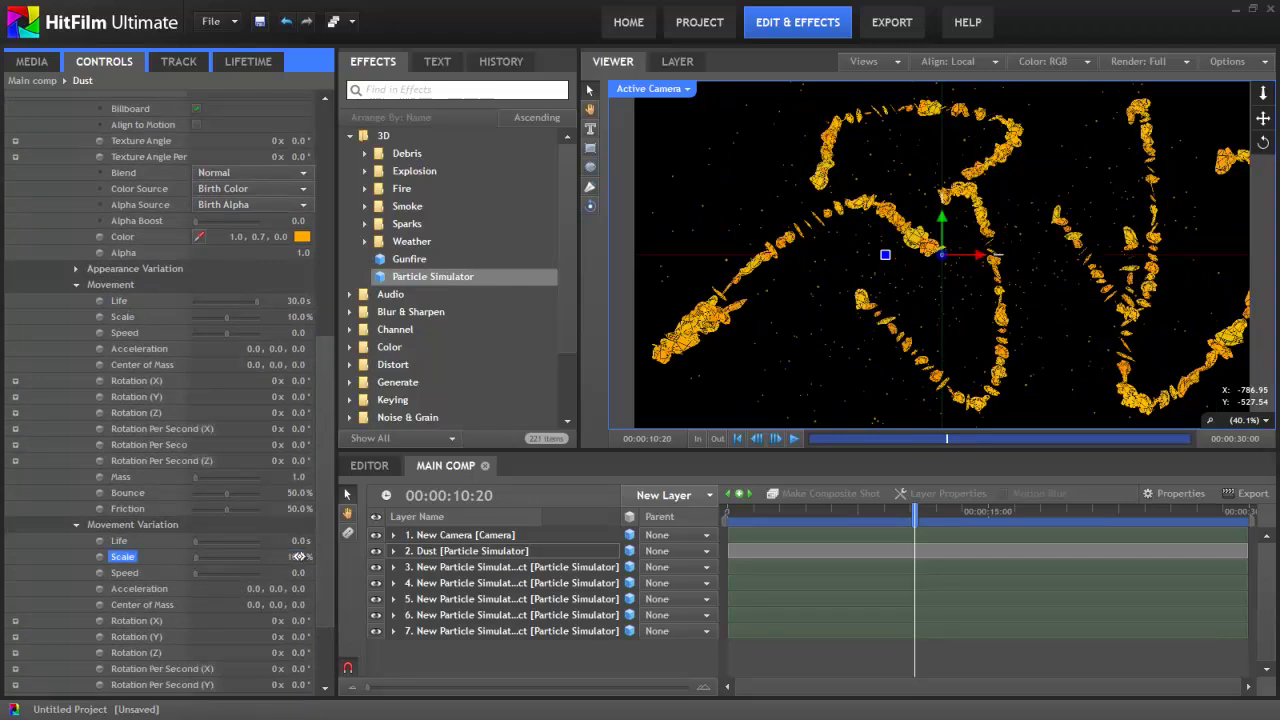
pyautogui.moveTo(749, 523); pyautogui.dragTo(886, 510)
# Add a Turbulence force to the Dust particles with Strength set to 1%
pyautogui.scroll(-3, 307, 690)
pyautogui.click(307, 689)
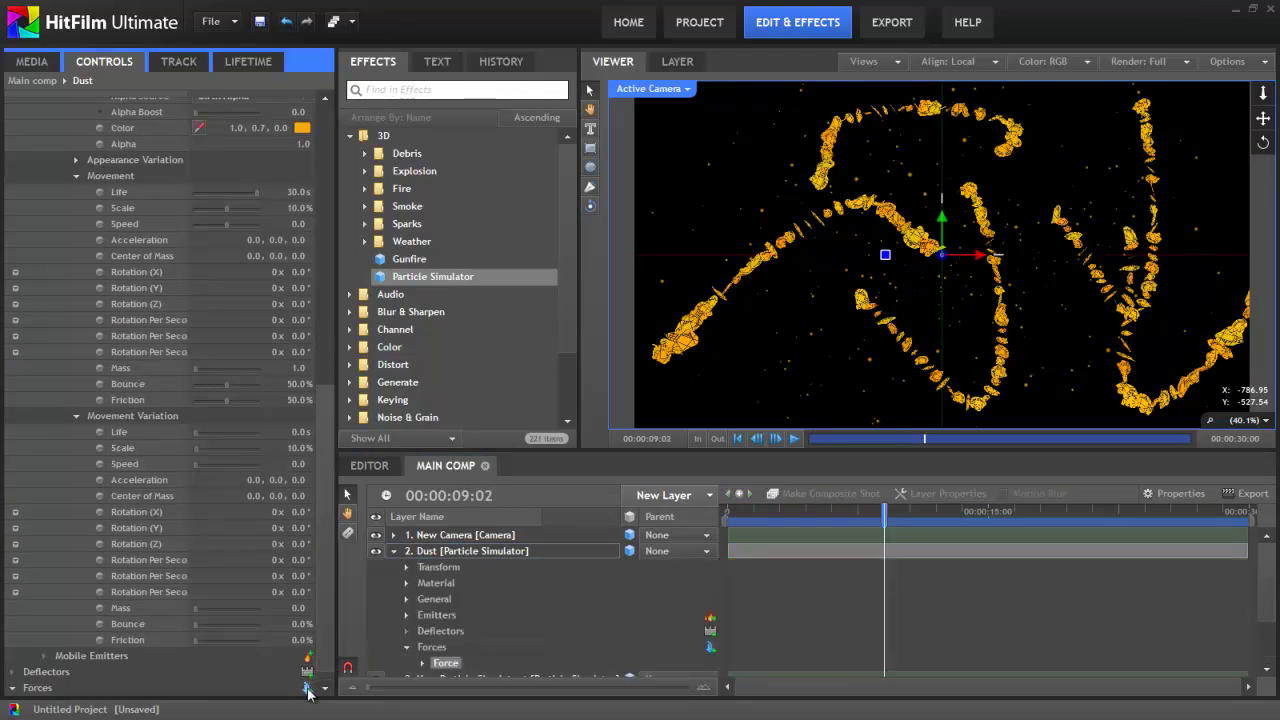
pyautogui.click(50, 688)
pyautogui.click(29, 688)
pyautogui.click(250, 689)
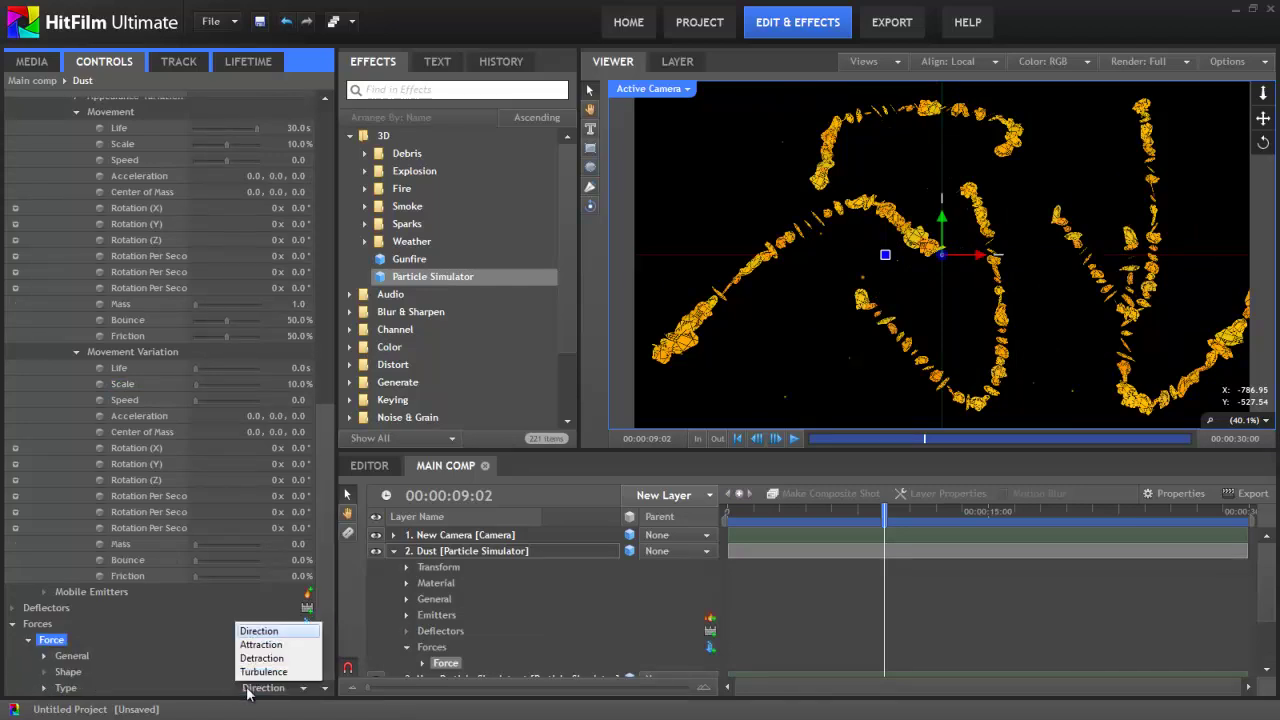
pyautogui.click(262, 672)
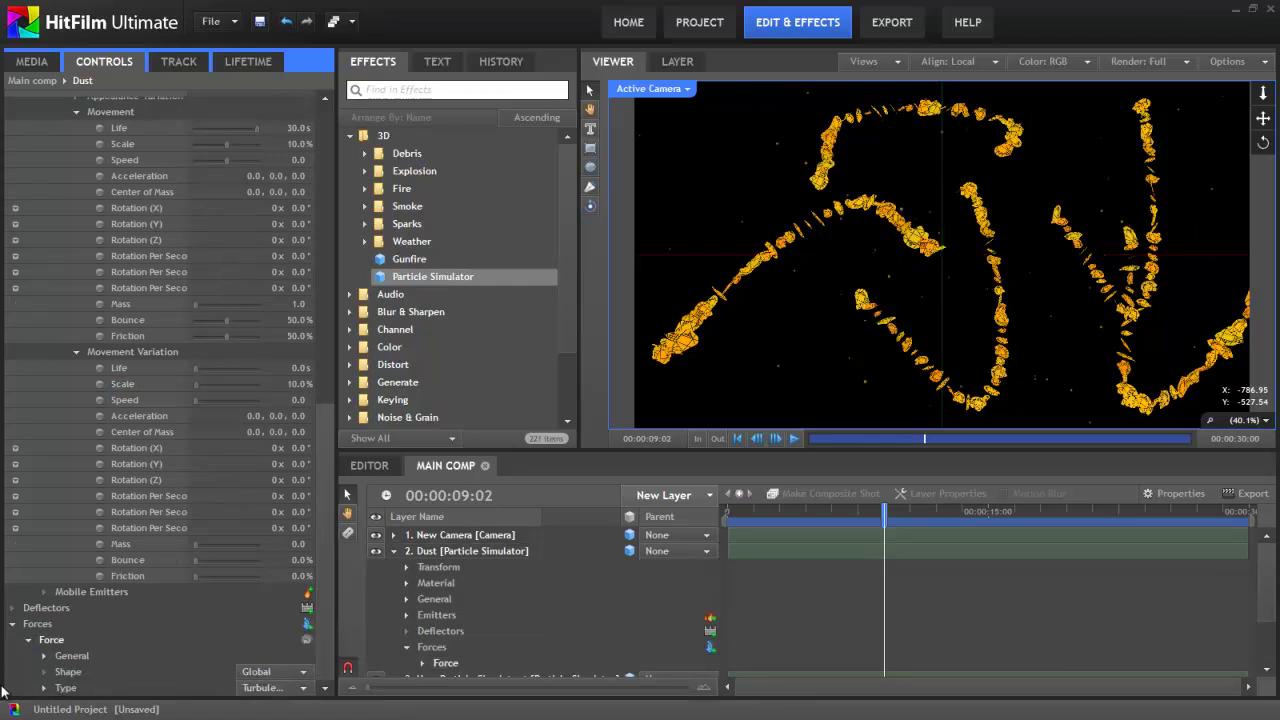
pyautogui.click(44, 688)
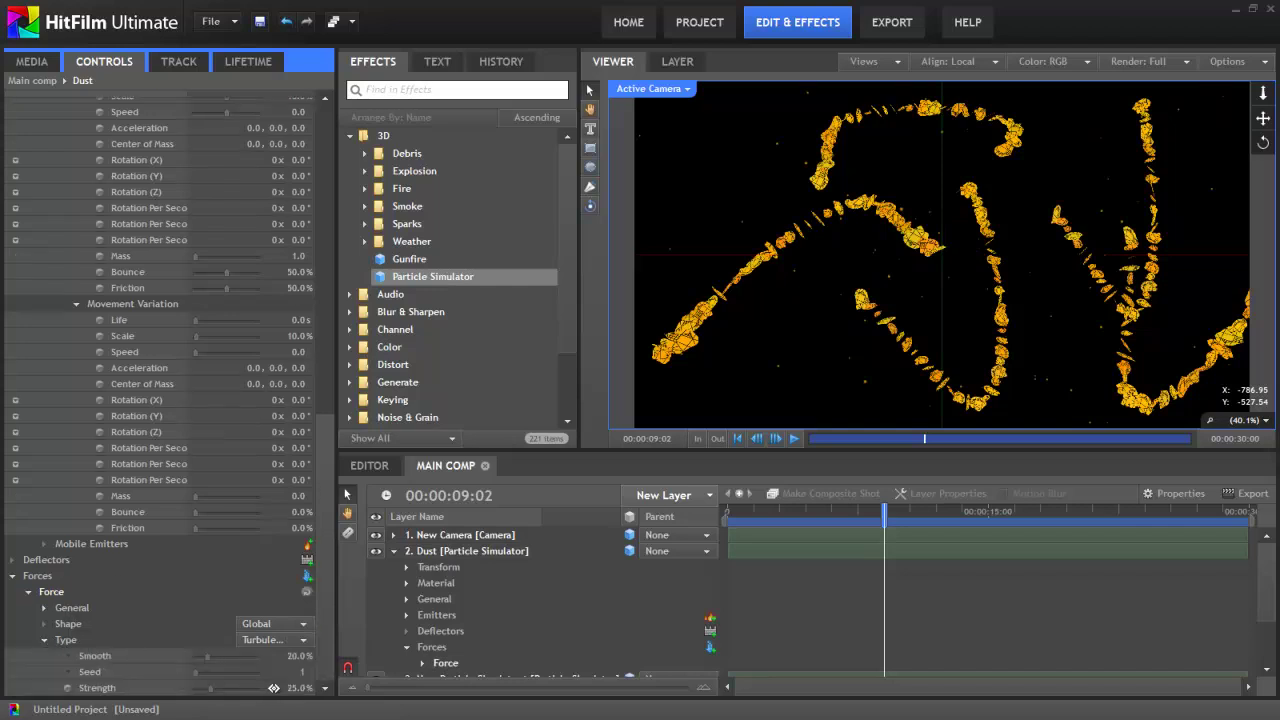
pyautogui.click(280, 688)
# Scrub the timeline to preview the gently drifting dust
pyautogui.moveTo(734, 508); pyautogui.dragTo(825, 506)
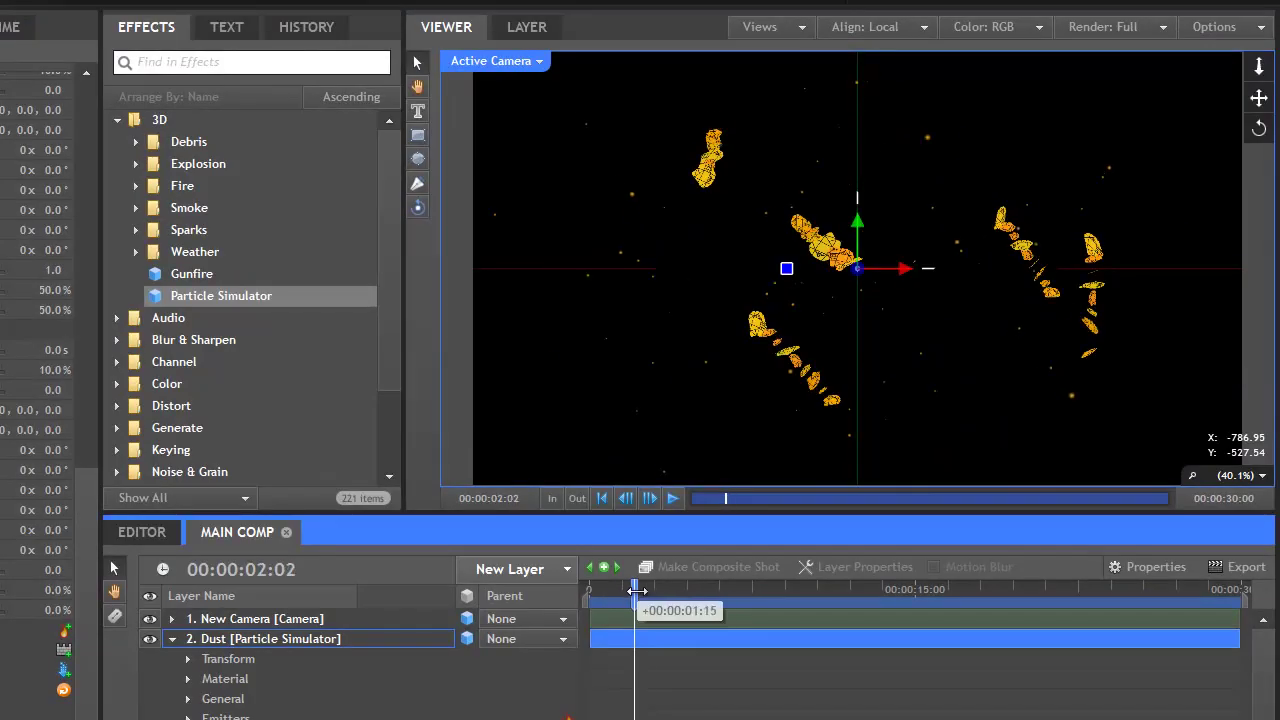
pyautogui.moveTo(713, 583); pyautogui.dragTo(1030, 590)
pyautogui.moveTo(593, 597); pyautogui.dragTo(710, 586)
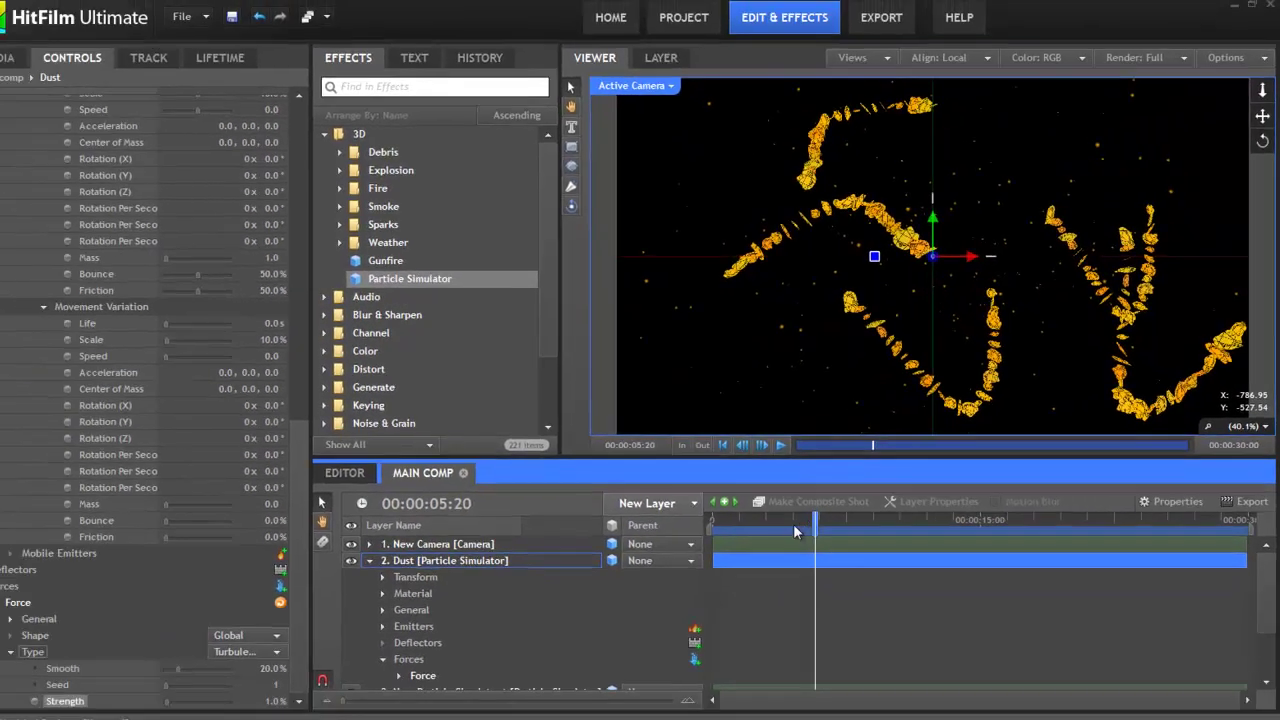
# Keyframe the Dust emitter's Active at 5:20, switch it off one frame later, and preview
pyautogui.scroll(10, 133, 349)
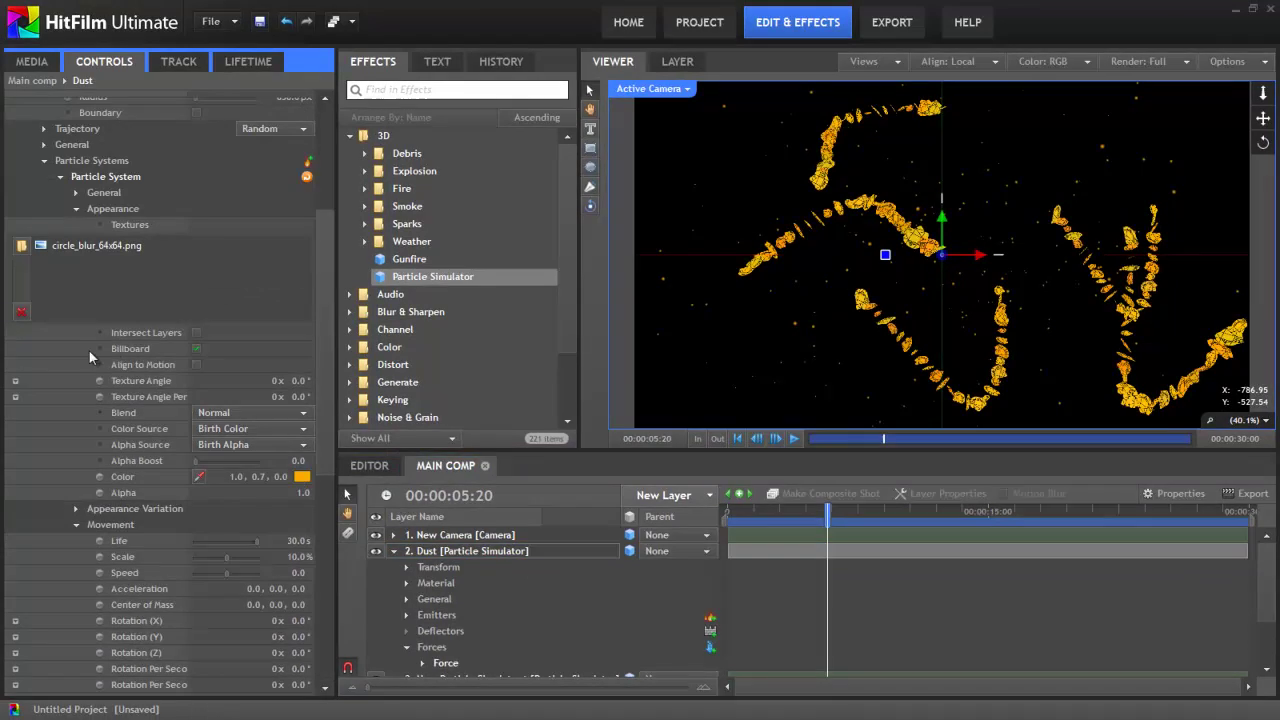
pyautogui.scroll(3, 44, 280)
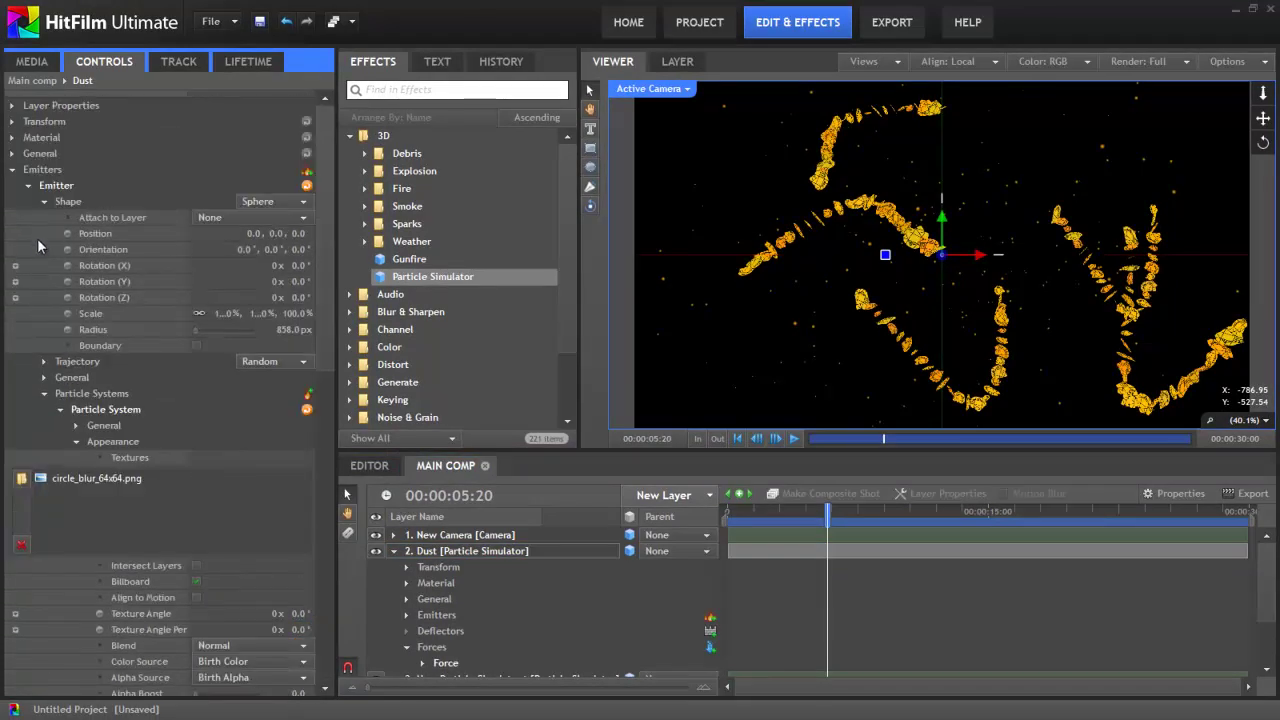
pyautogui.click(44, 376)
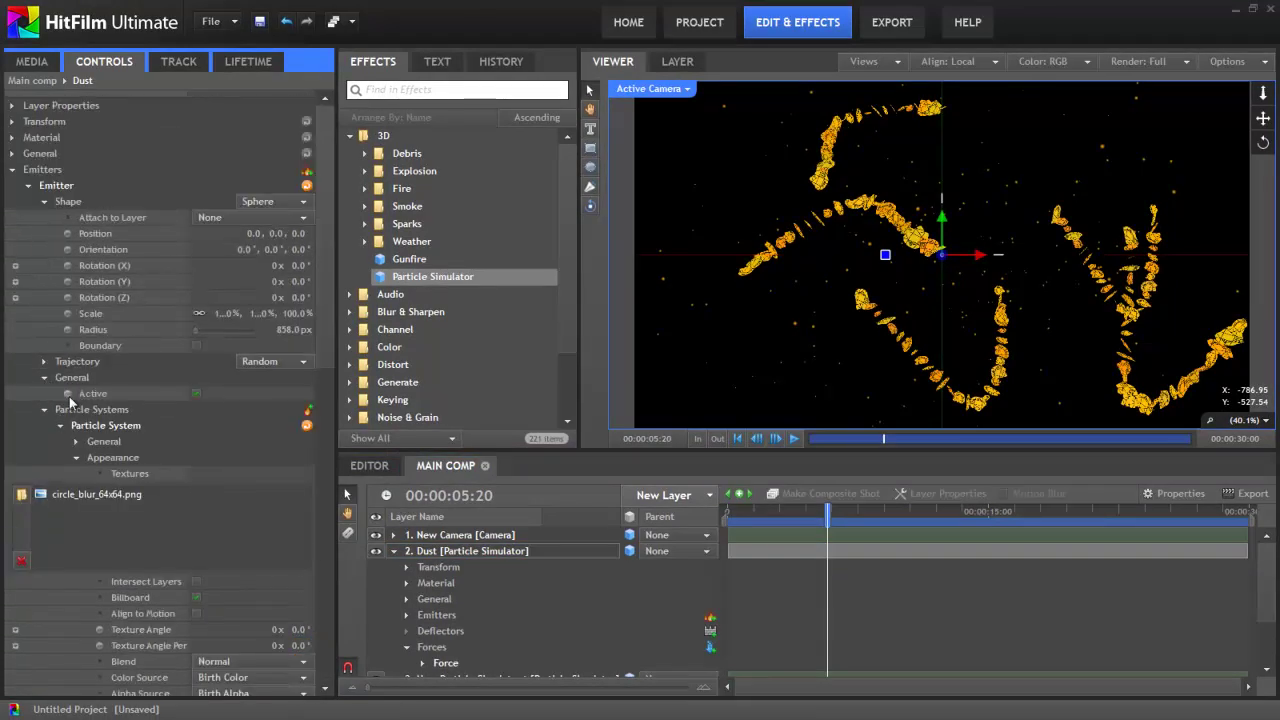
pyautogui.click(69, 396)
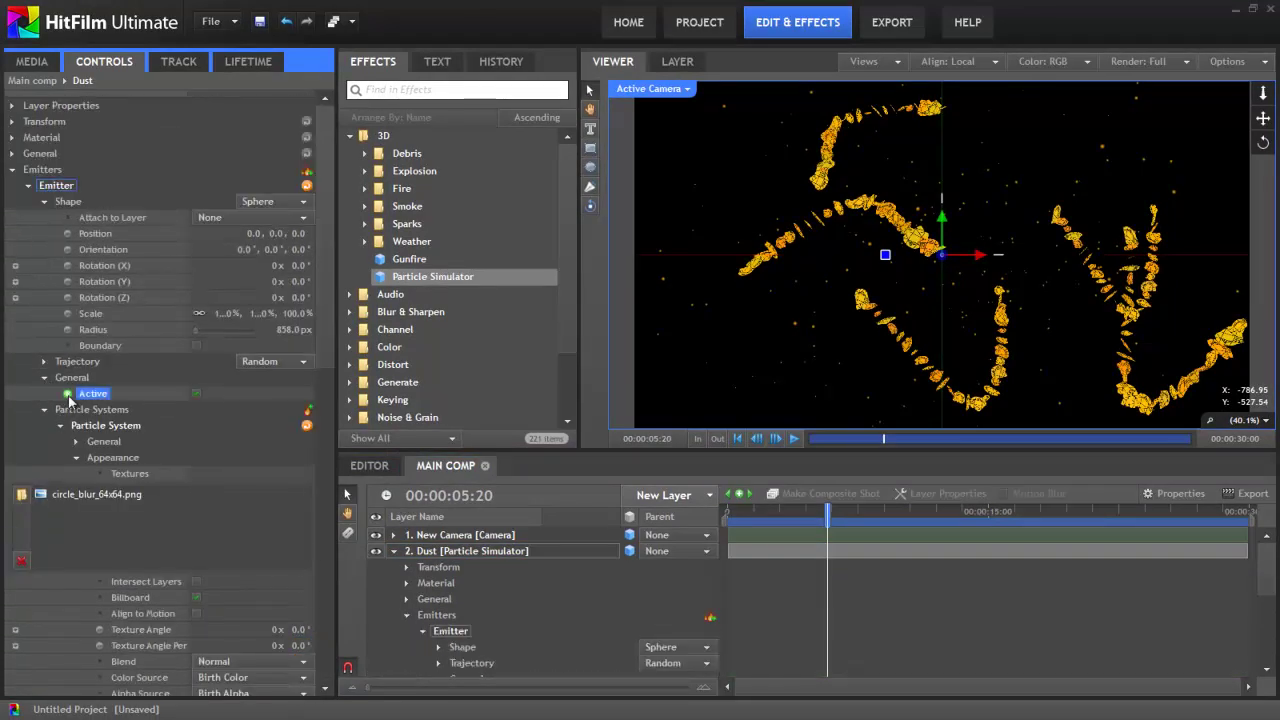
pyautogui.click(775, 438)
pyautogui.click(196, 397)
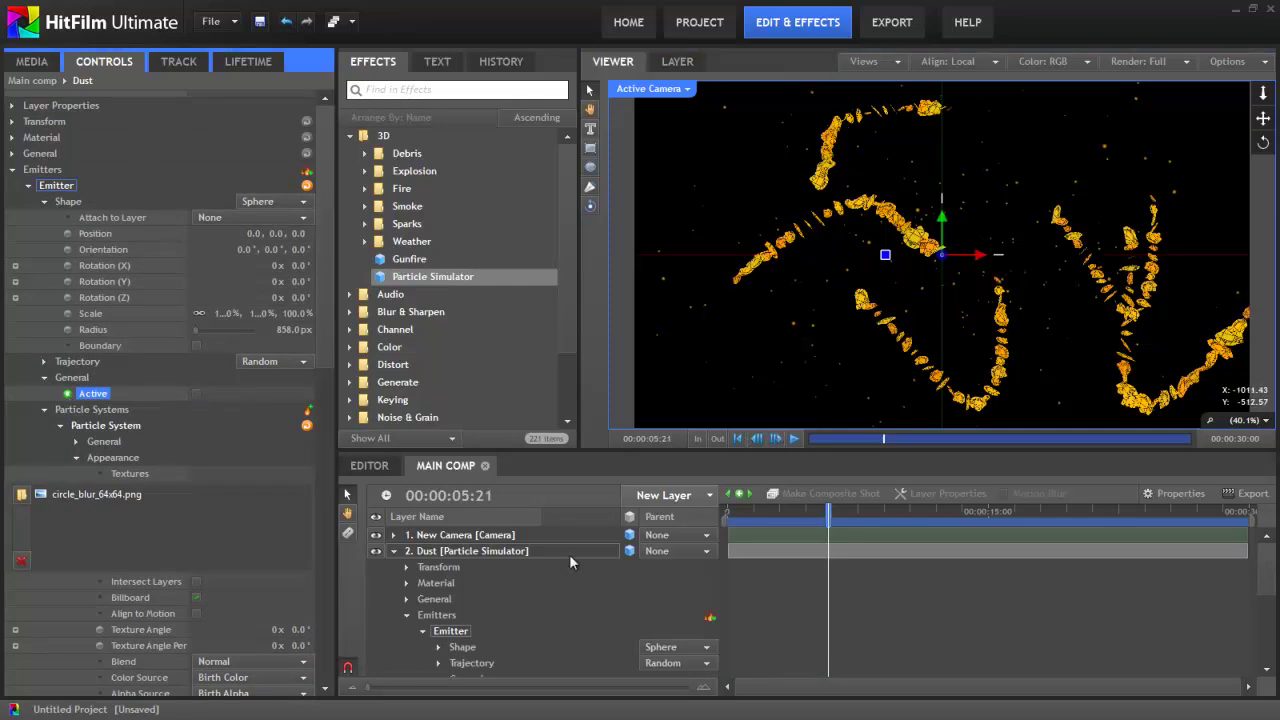
pyautogui.moveTo(825, 515); pyautogui.dragTo(997, 520)
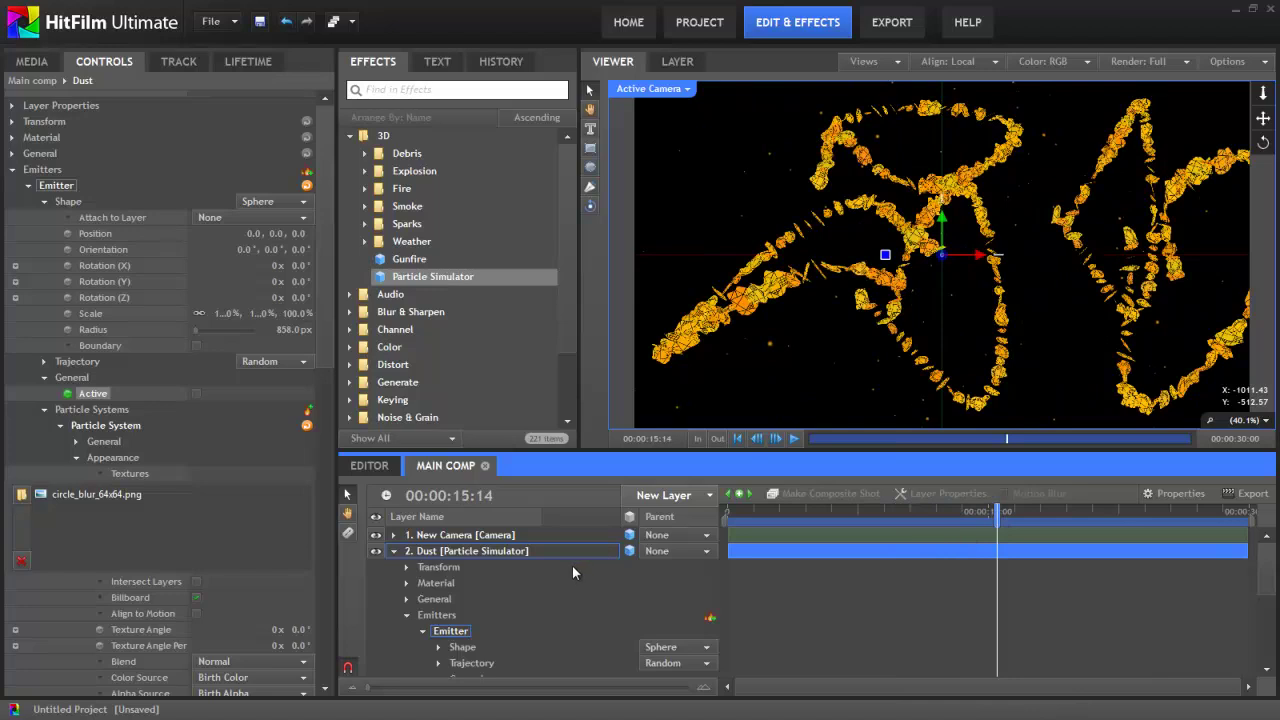
# Add an unparented point layer and keyframe its Y rotation from shot start to end
pyautogui.click(677, 498)
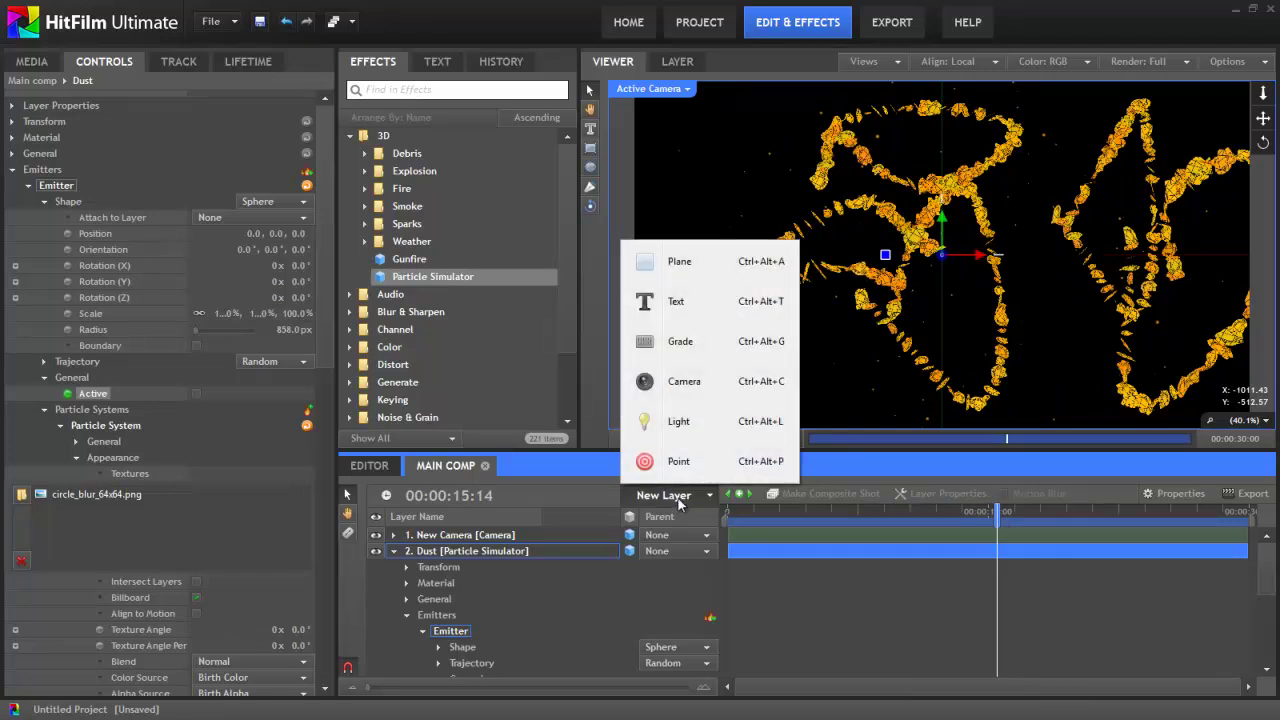
pyautogui.click(629, 541)
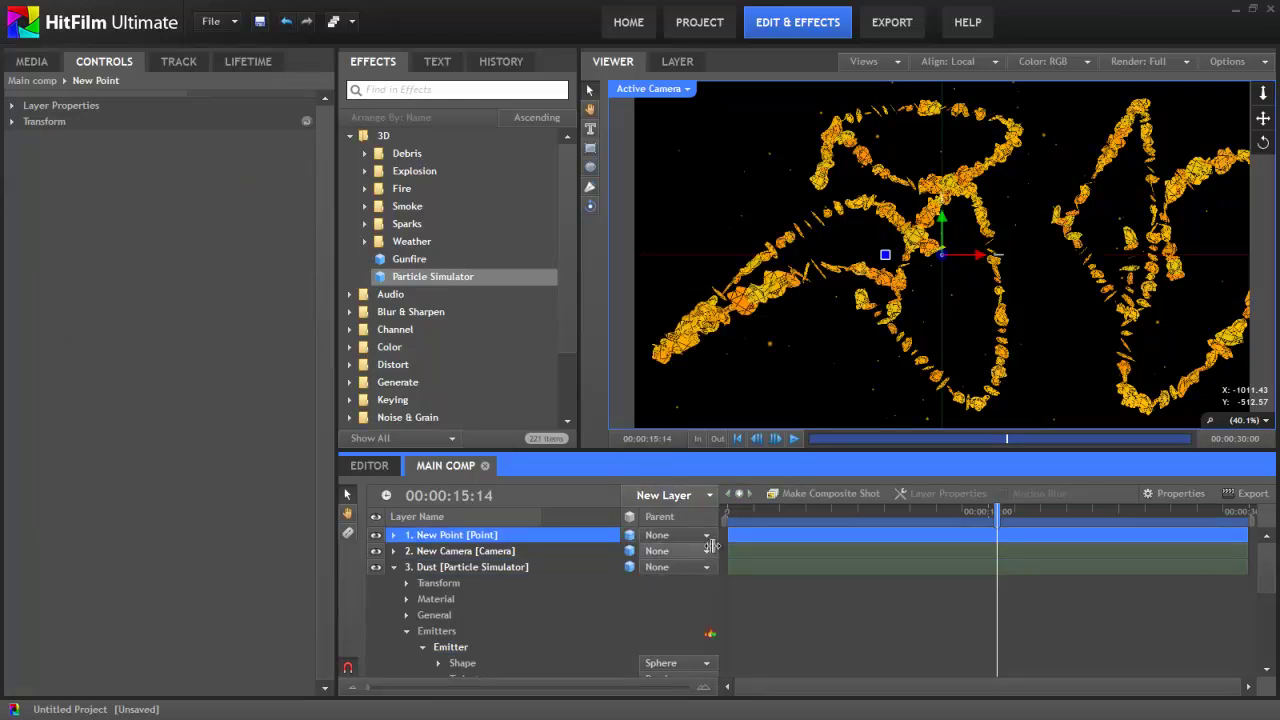
pyautogui.press('Home')
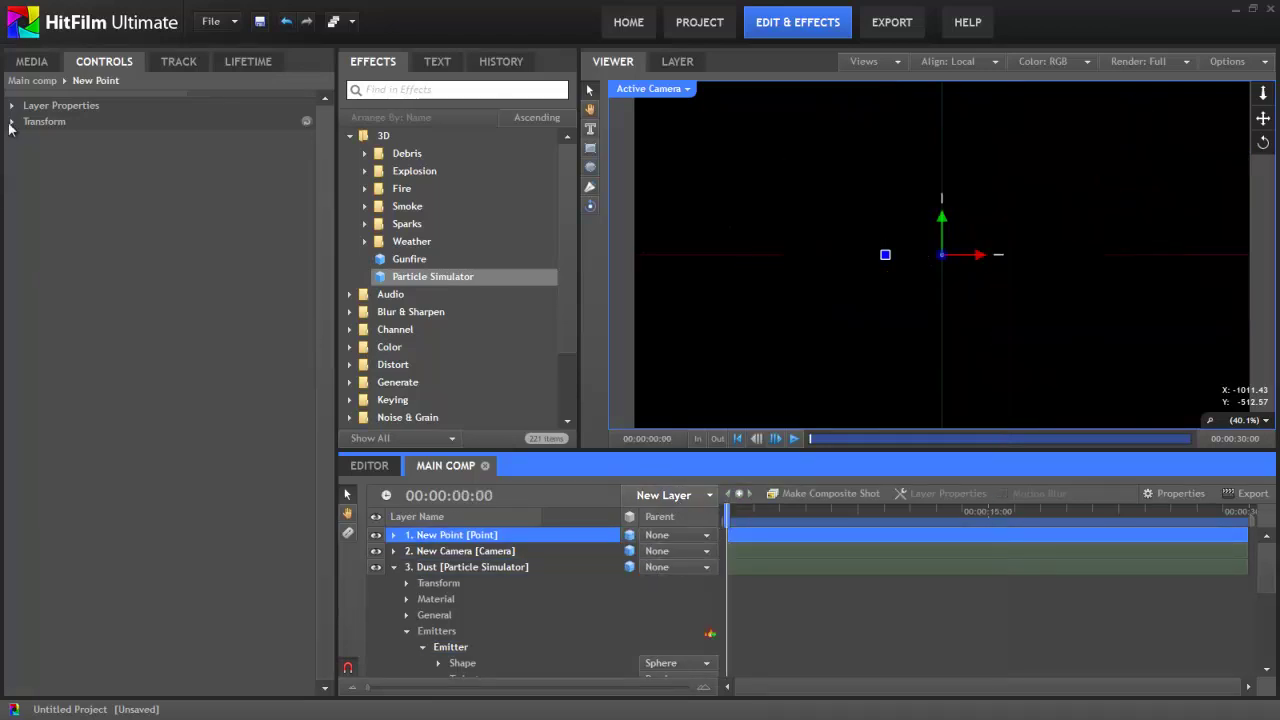
pyautogui.click(11, 122)
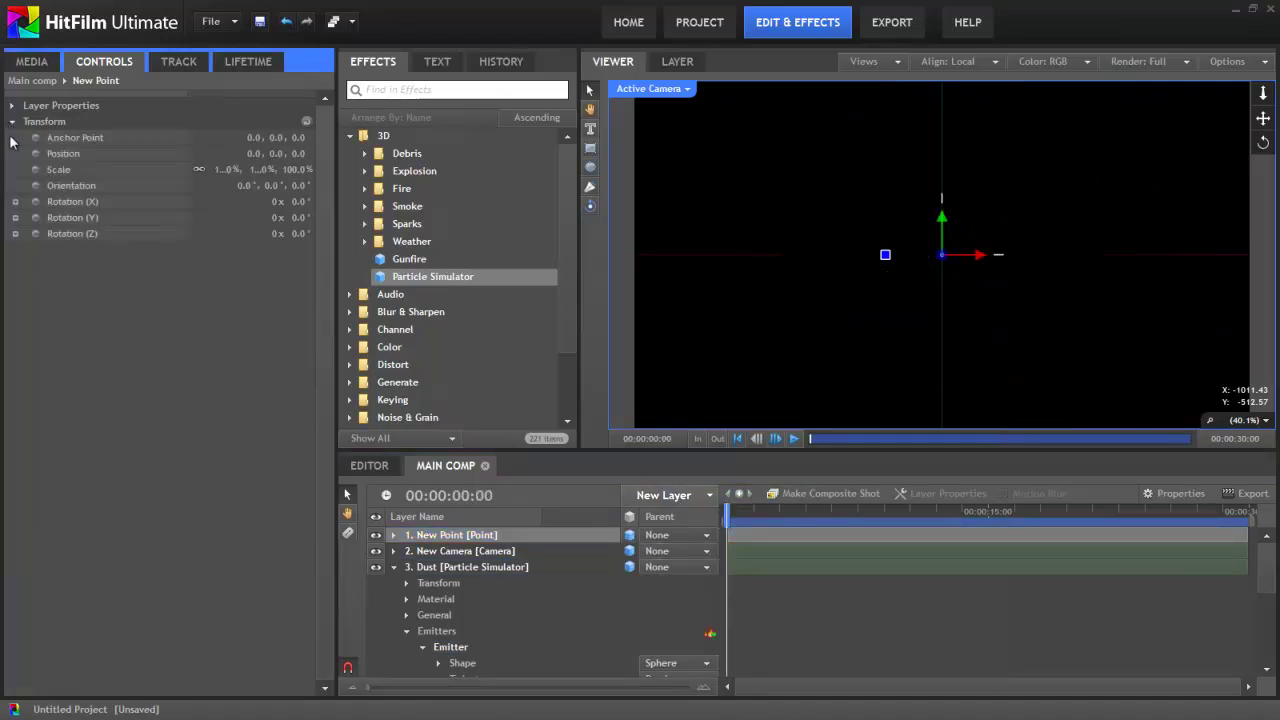
pyautogui.click(35, 218)
pyautogui.click(1246, 513)
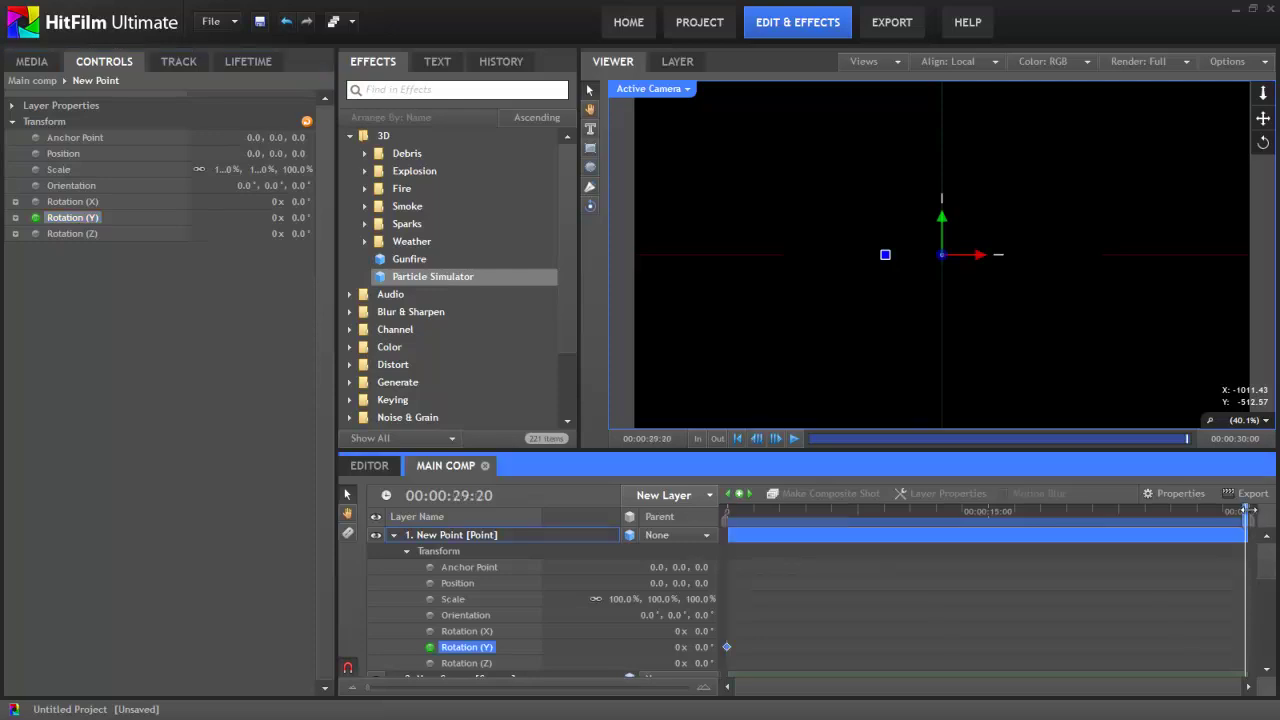
pyautogui.press('End')
pyautogui.click(679, 647)
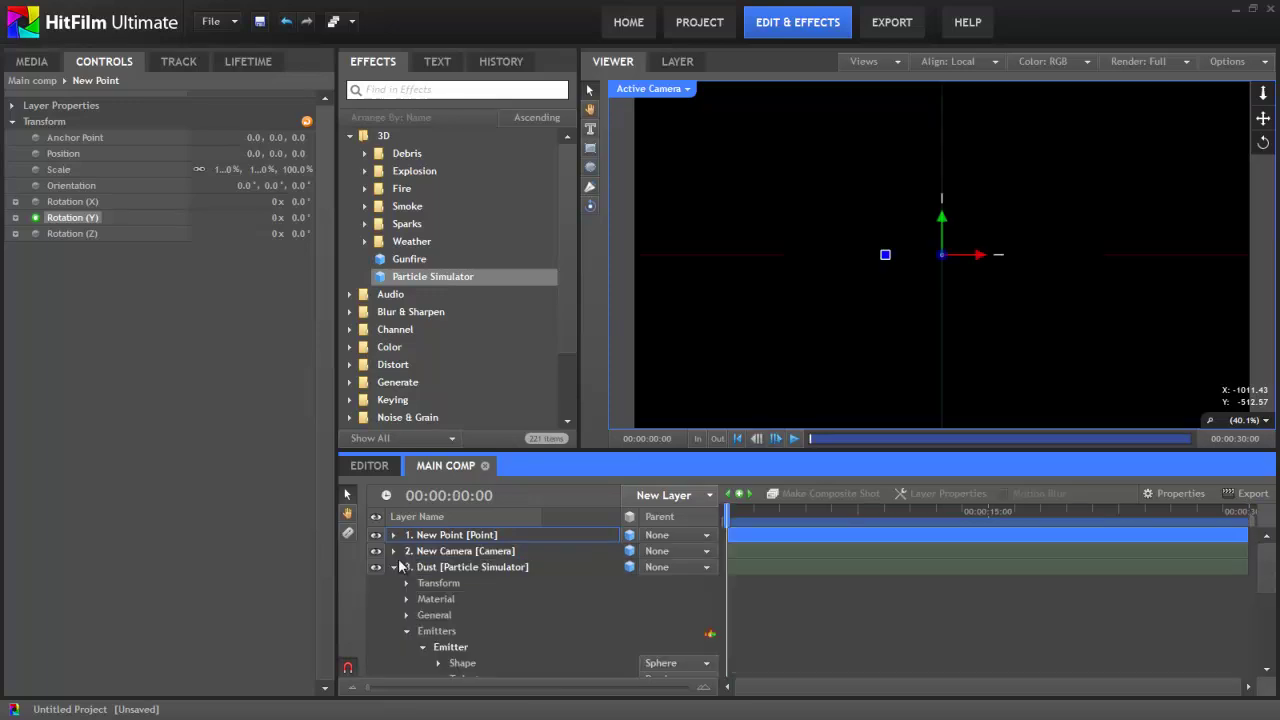
# Parent Dust and the five particle string layers to New Point and enable motion blur
pyautogui.click(393, 567)
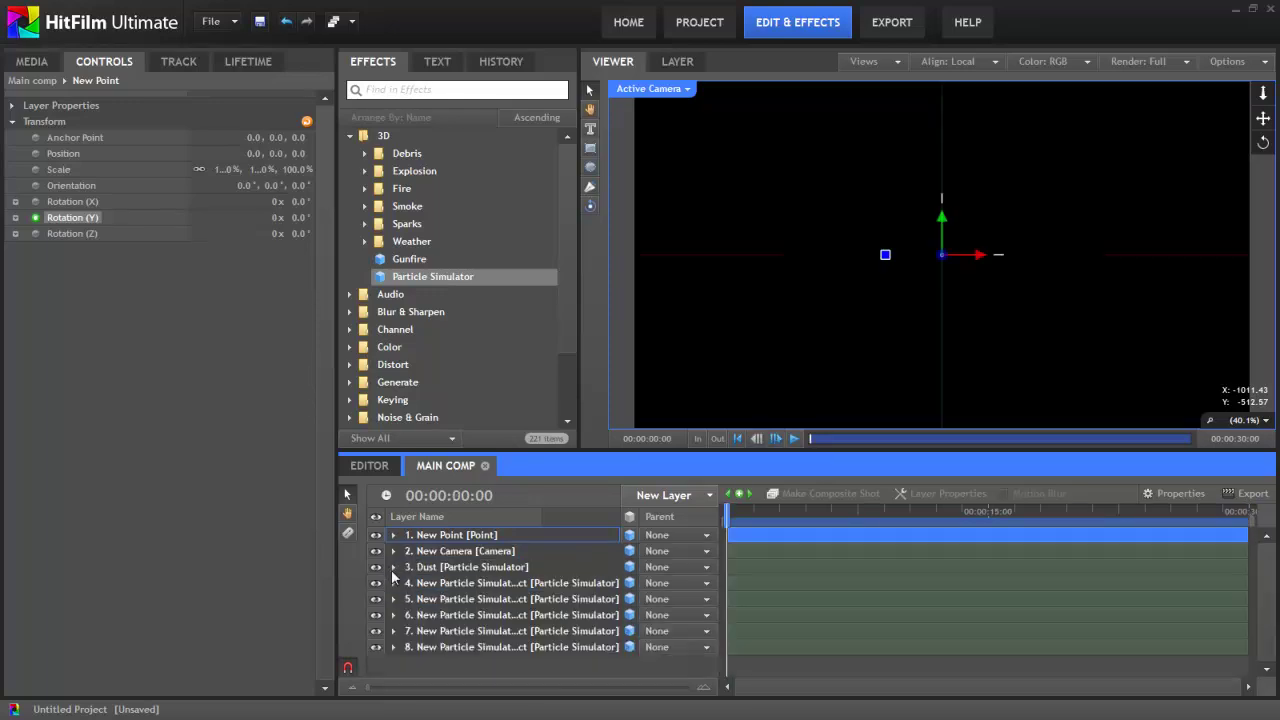
pyautogui.click(447, 568)
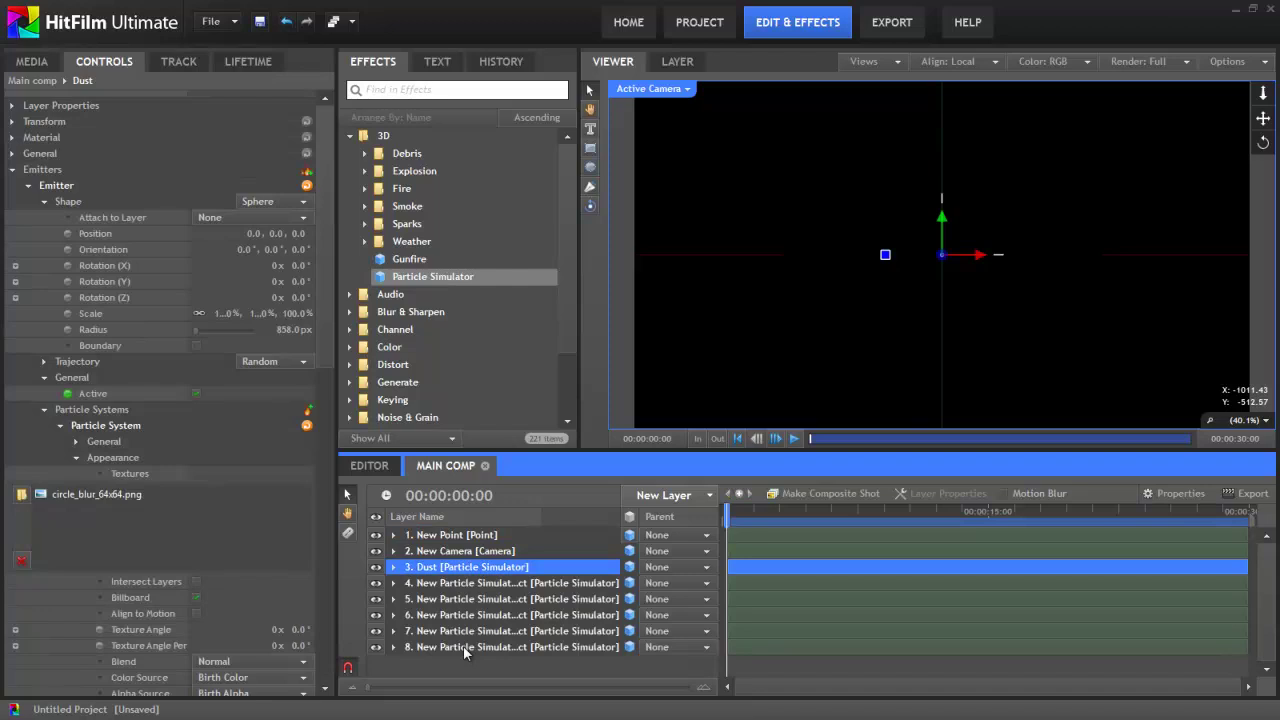
pyautogui.keyDown('shift'); pyautogui.click(463, 647); pyautogui.keyUp('shift')
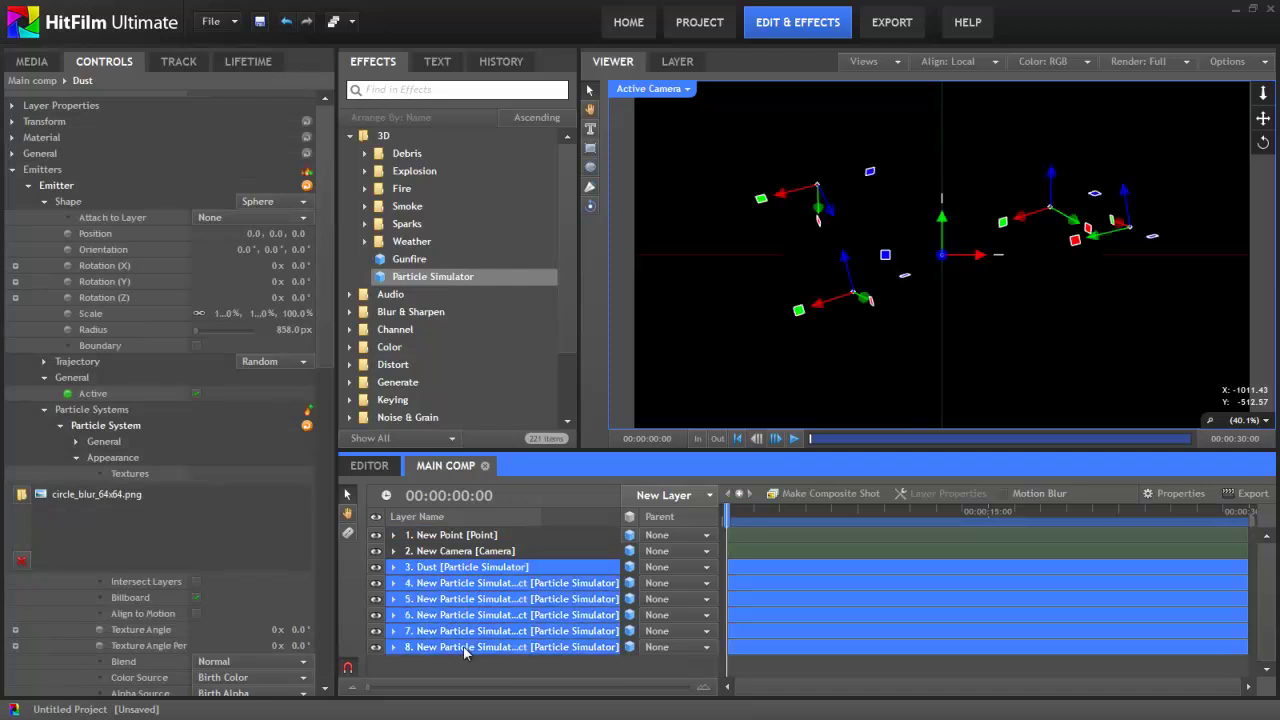
pyautogui.click(657, 567)
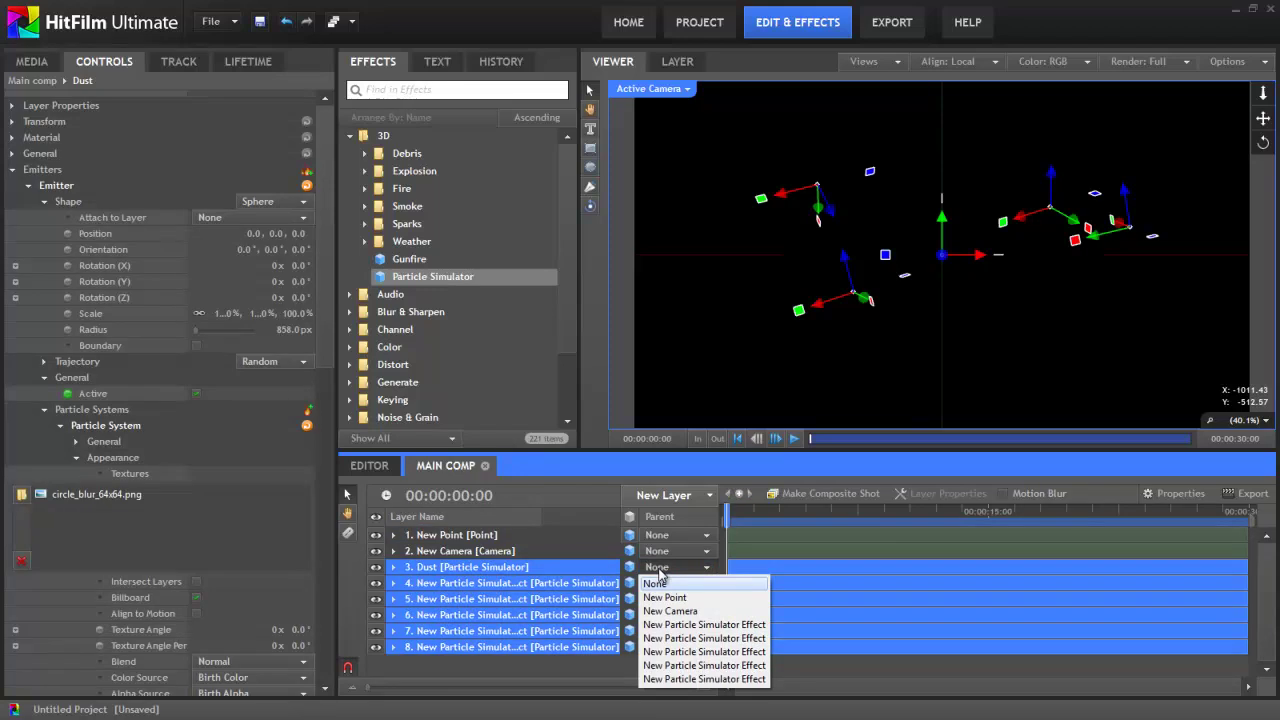
pyautogui.click(666, 598)
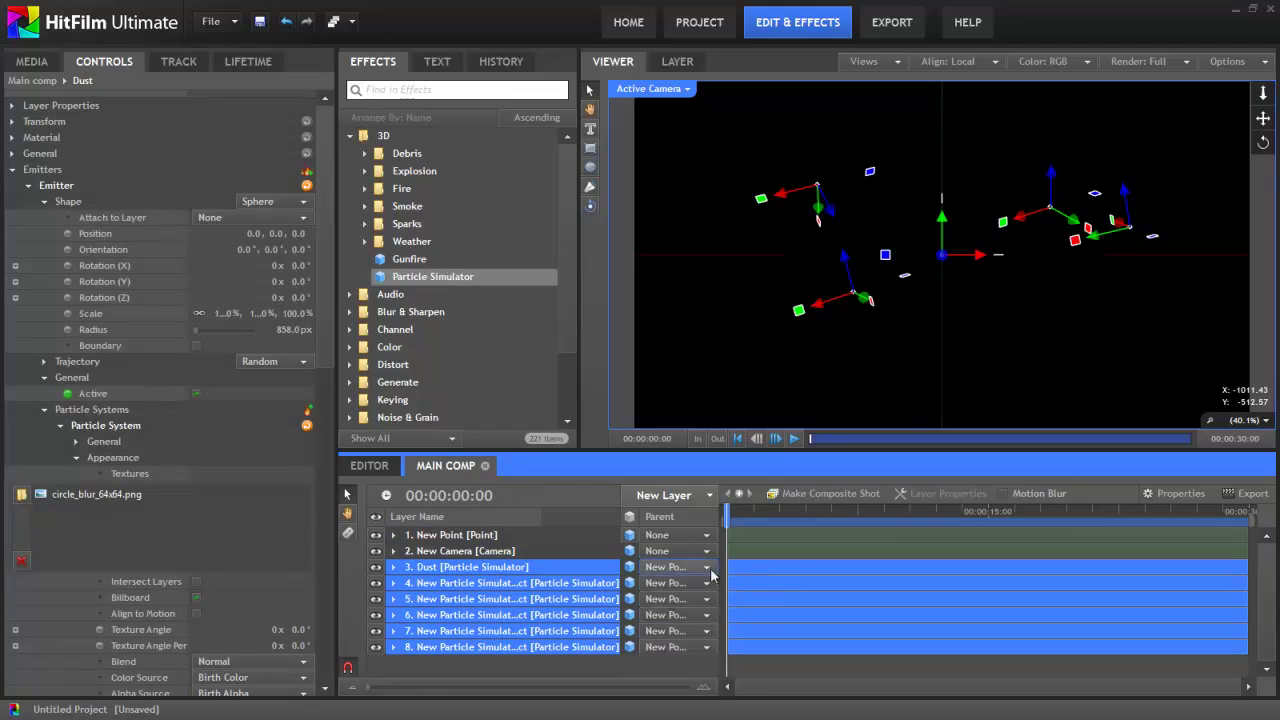
pyautogui.moveTo(729, 518); pyautogui.dragTo(816, 544)
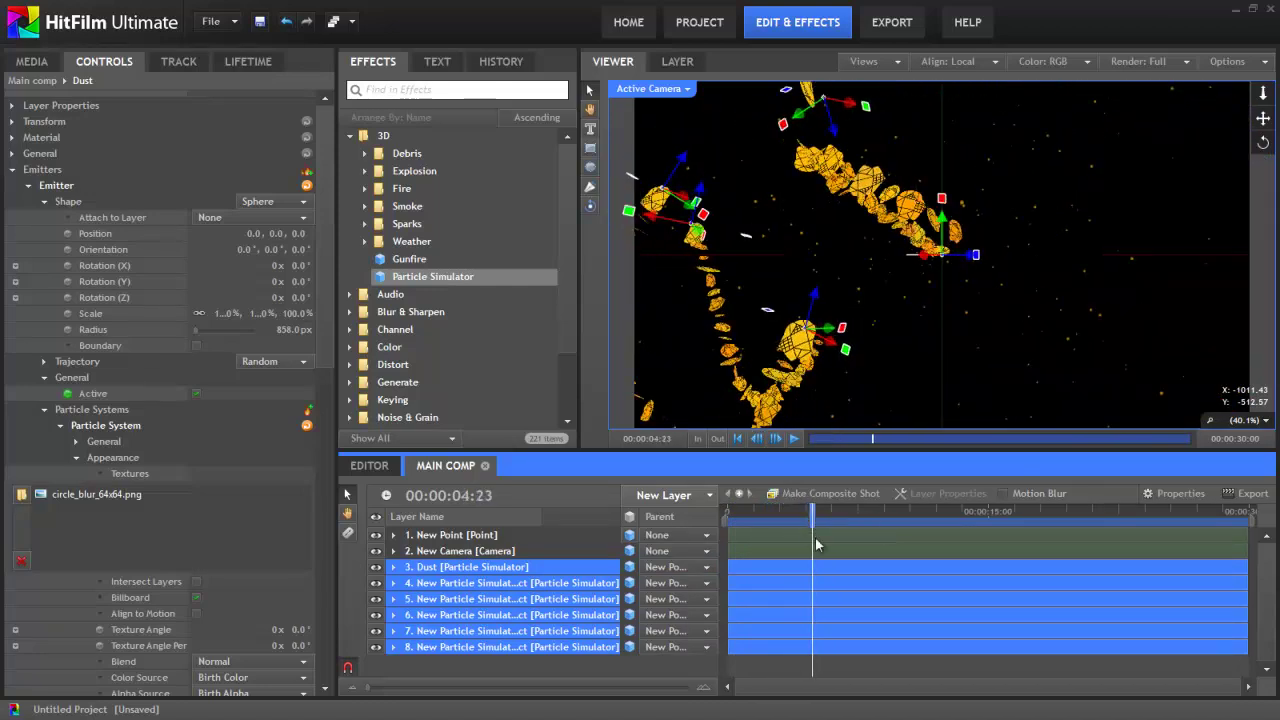
pyautogui.click(1002, 493)
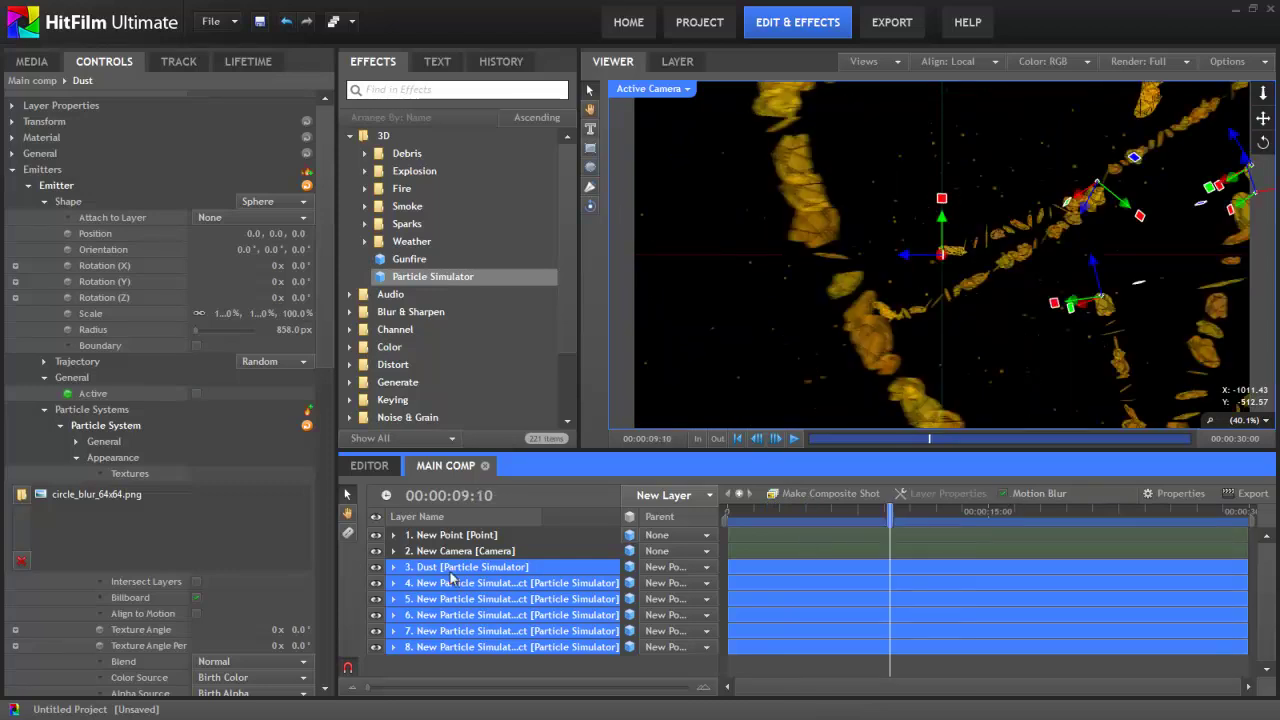
# Rename the New Point layer to 'Rotator'
pyautogui.click(452, 540)
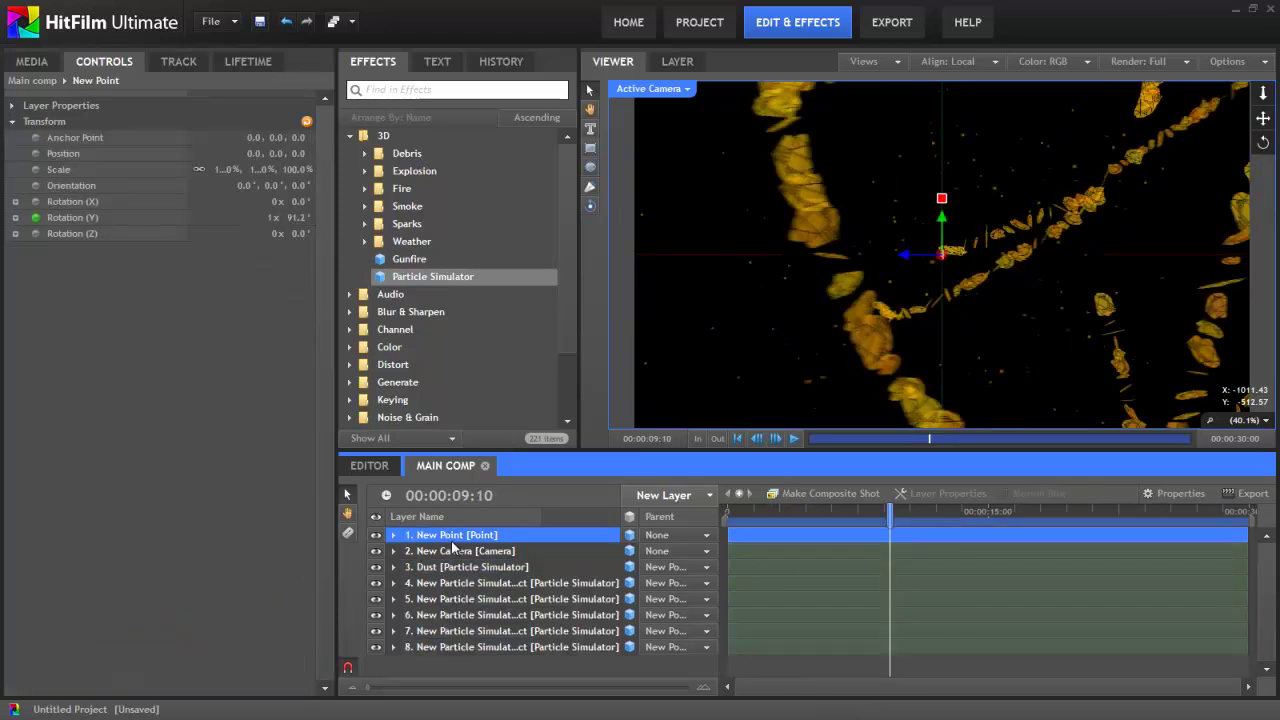
pyautogui.doubleClick(452, 540)
pyautogui.write('Rotator')
pyautogui.press('Return')
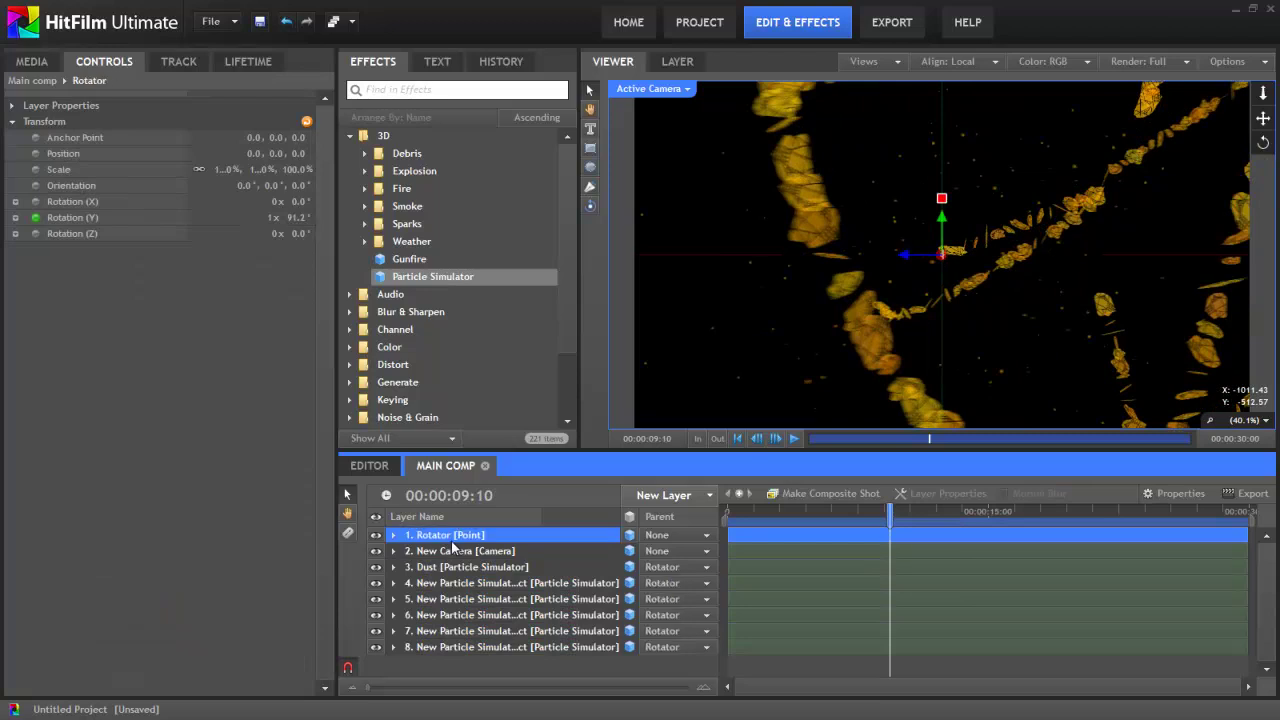
# Raise the first particle string layer's Alpha Boost to about 30 and preview at seven seconds
pyautogui.click(455, 588)
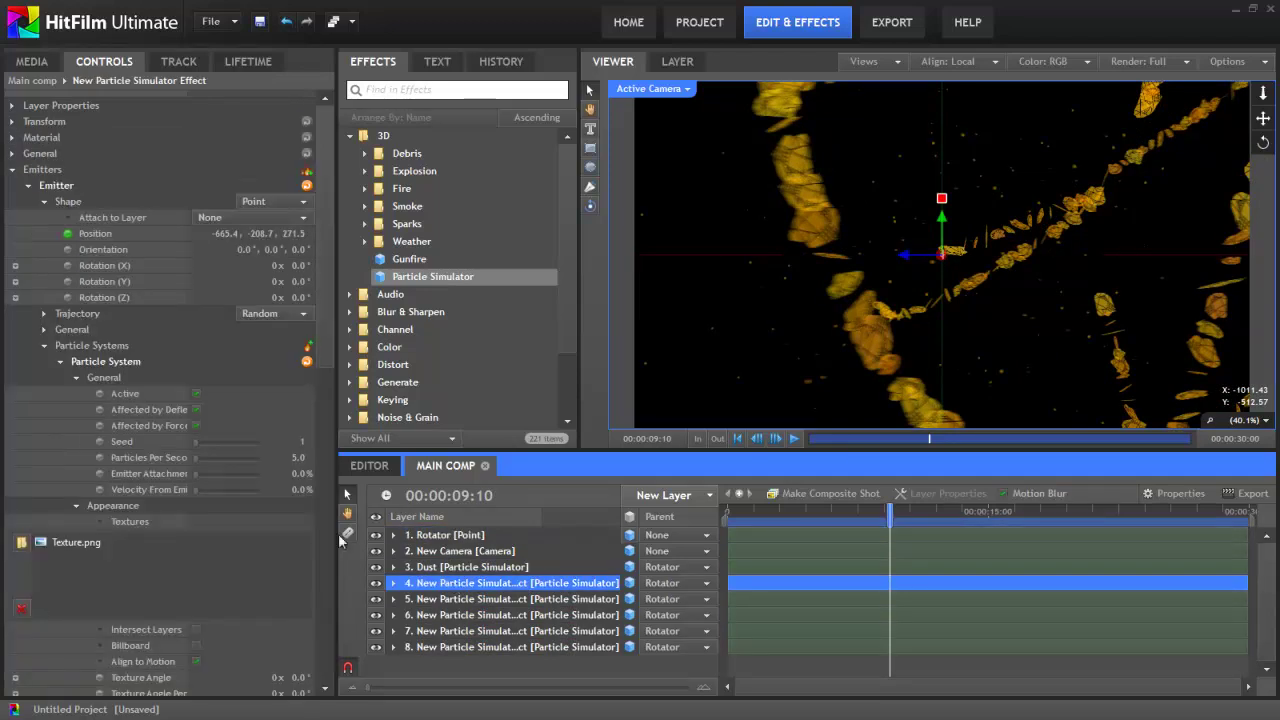
pyautogui.click(461, 593)
pyautogui.click(461, 587)
pyautogui.scroll(-6, 100, 480)
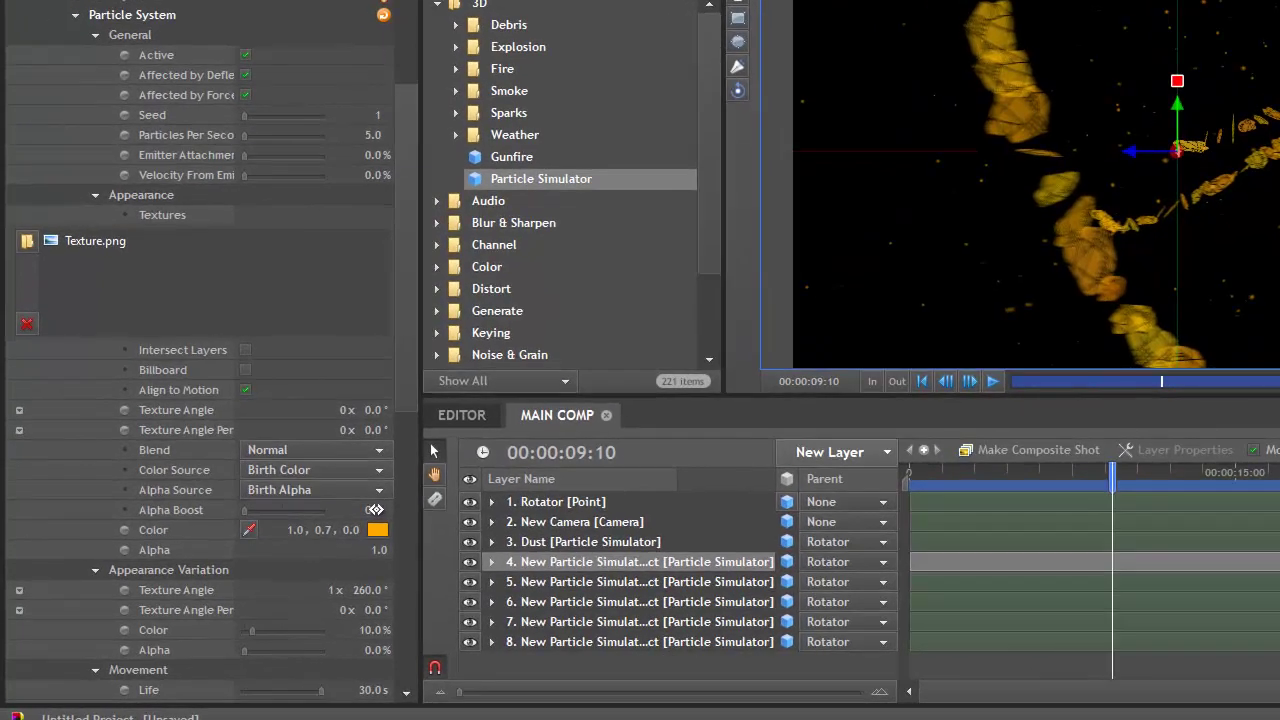
pyautogui.click(301, 541)
pyautogui.moveTo(381, 510); pyautogui.dragTo(405, 511)
pyautogui.click(590, 581)
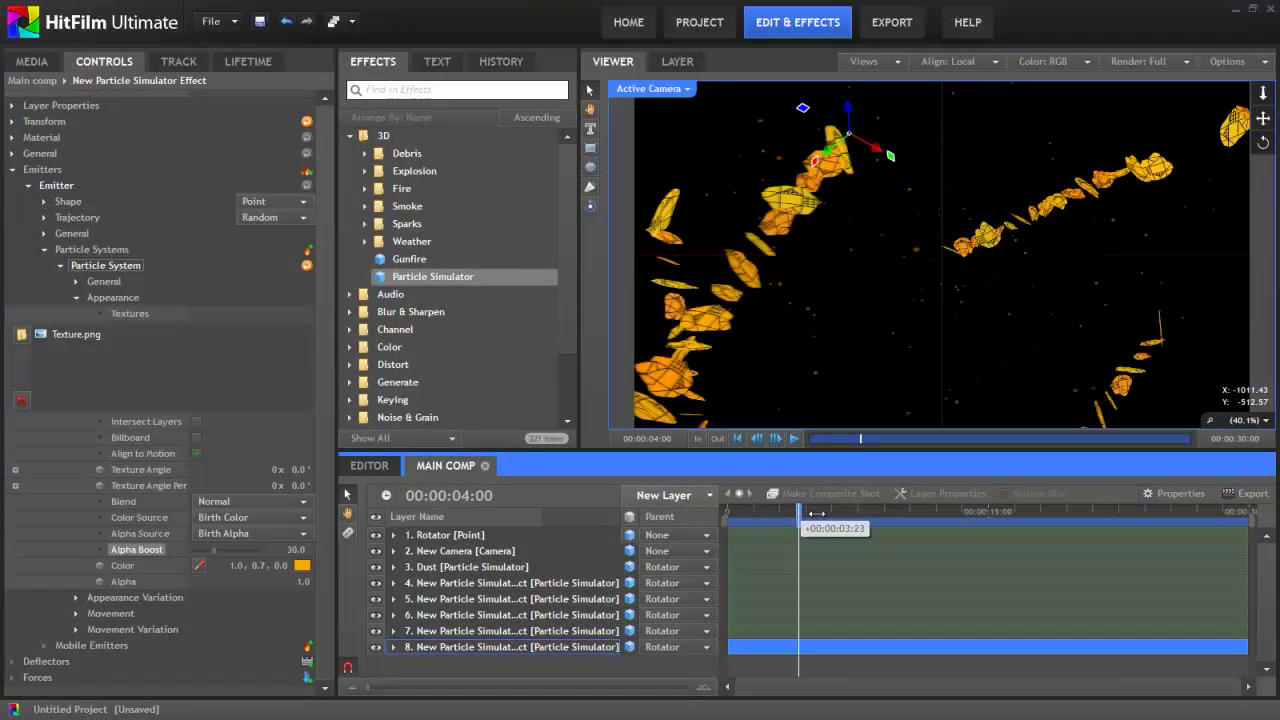
pyautogui.moveTo(817, 513); pyautogui.dragTo(853, 513)
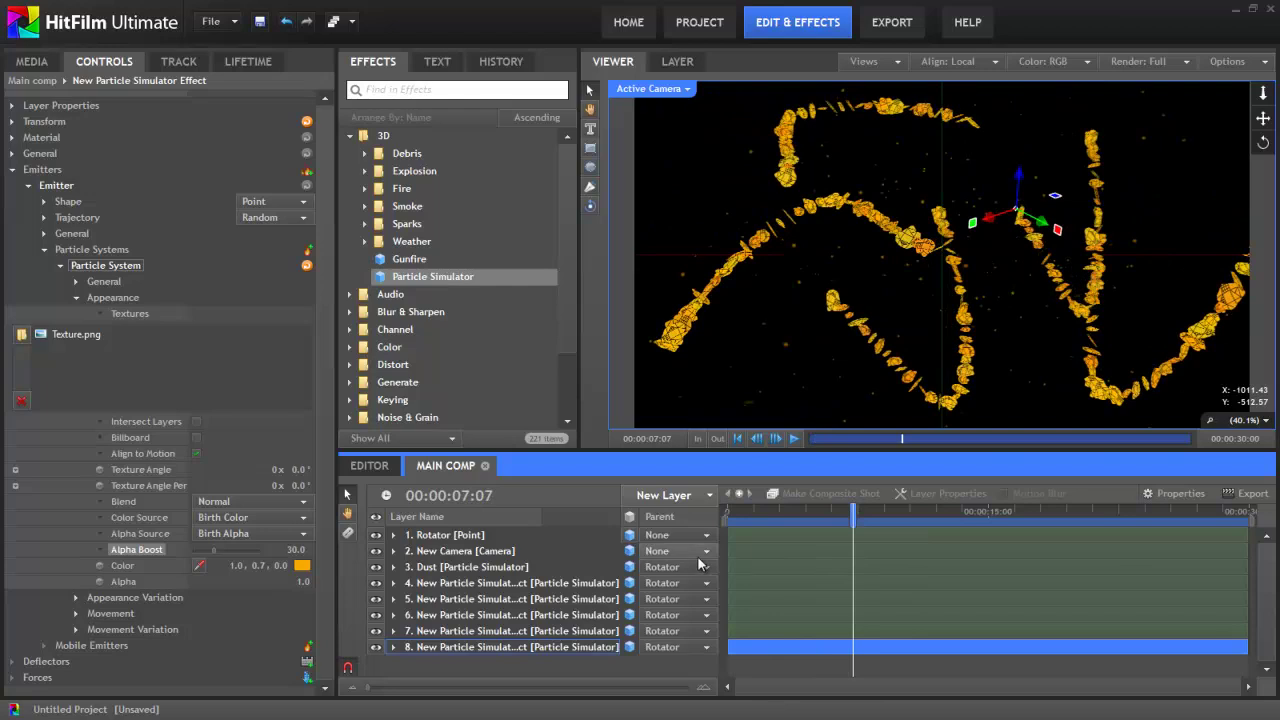
# Add a light, move it down toward the text centre, and name it 'Key light'
pyautogui.click(647, 500)
pyautogui.click(683, 432)
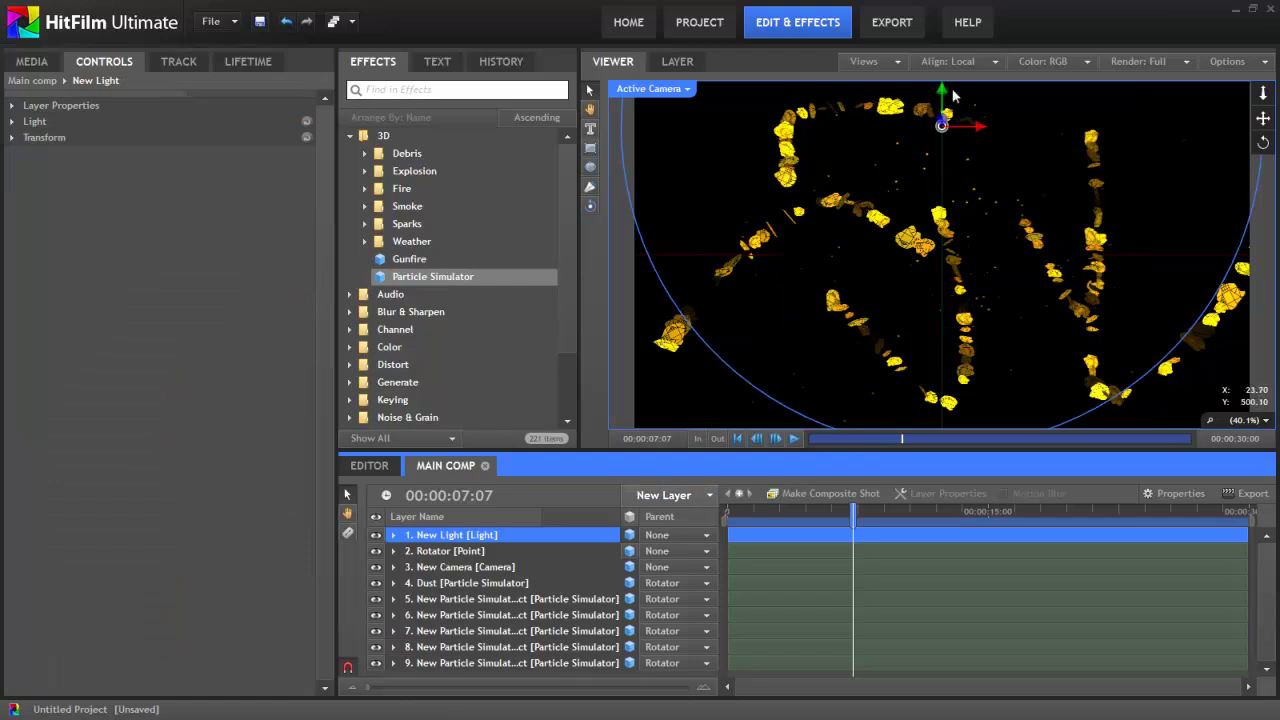
pyautogui.moveTo(944, 95); pyautogui.dragTo(948, 221)
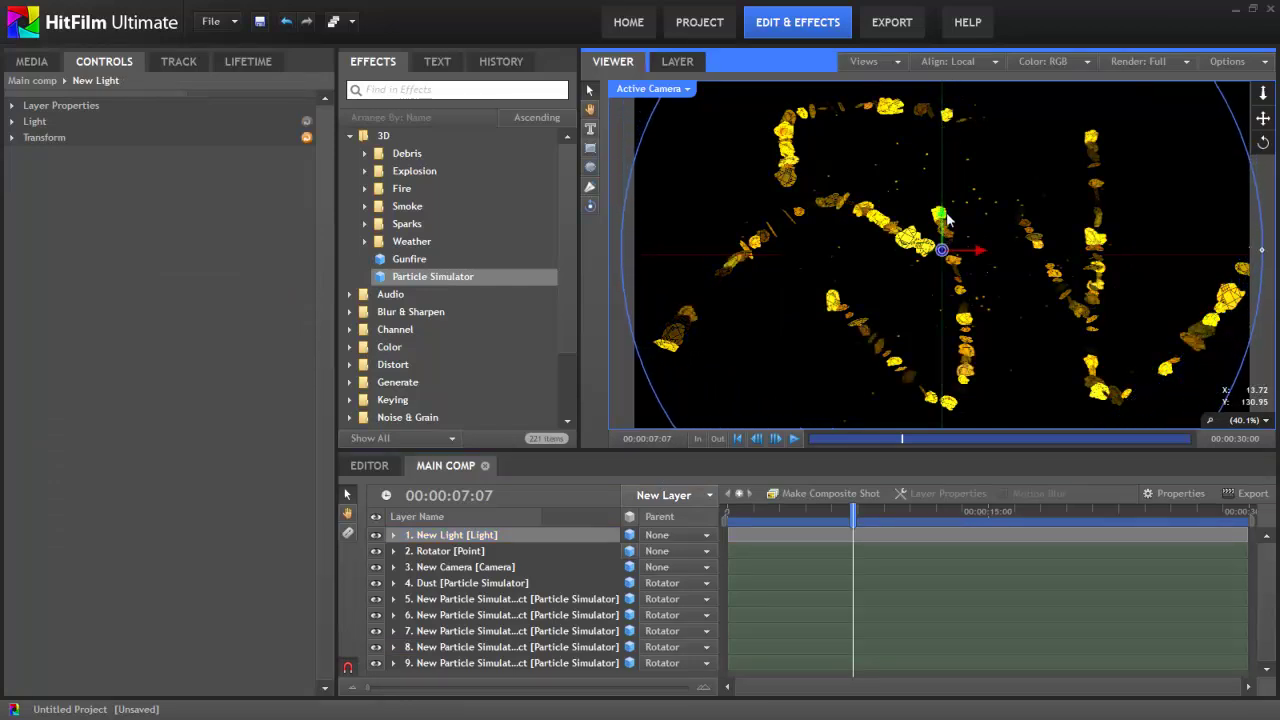
pyautogui.doubleClick(455, 537)
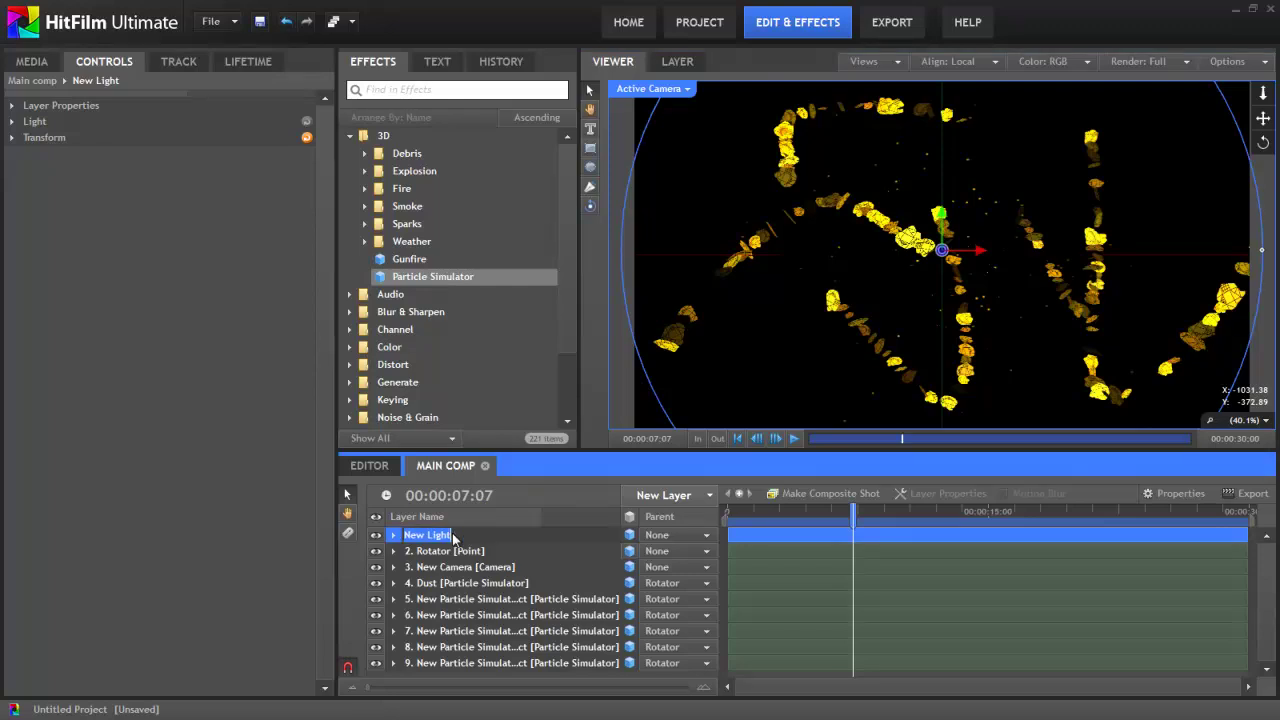
pyautogui.write('Key light')
pyautogui.press('Return')
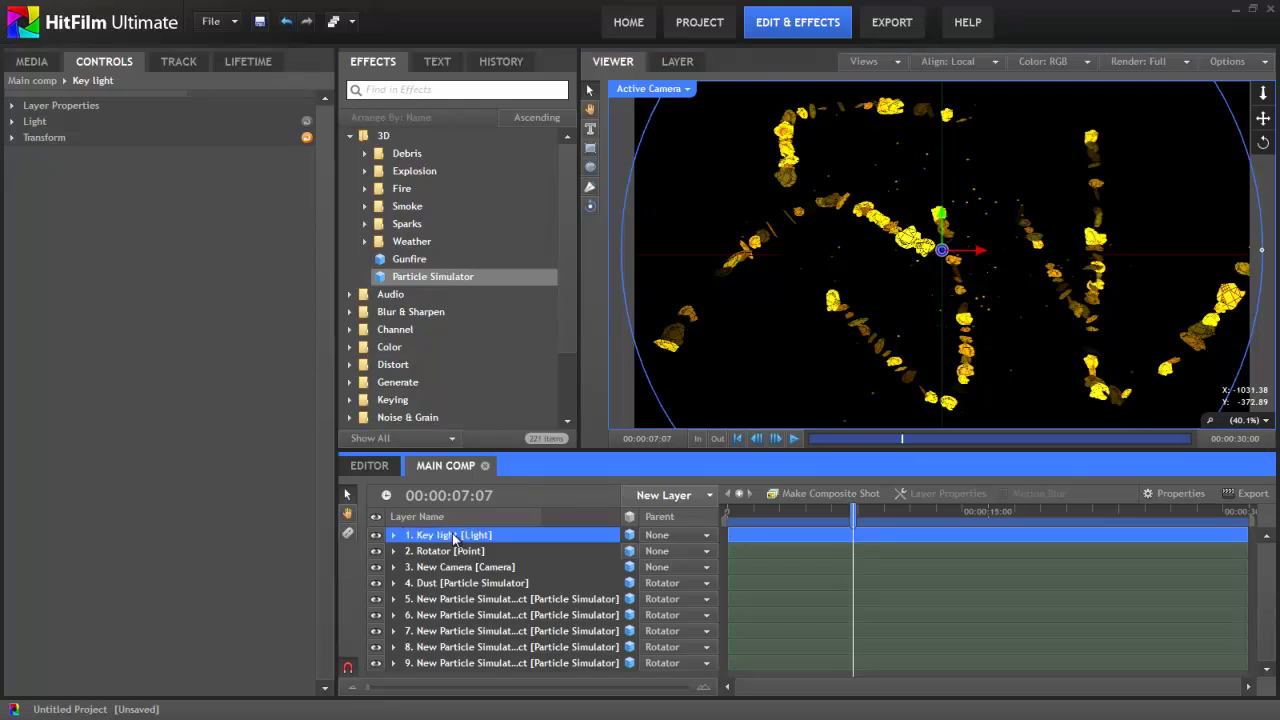
# Add a second light set to Ambient type with Intensity 5
pyautogui.click(675, 496)
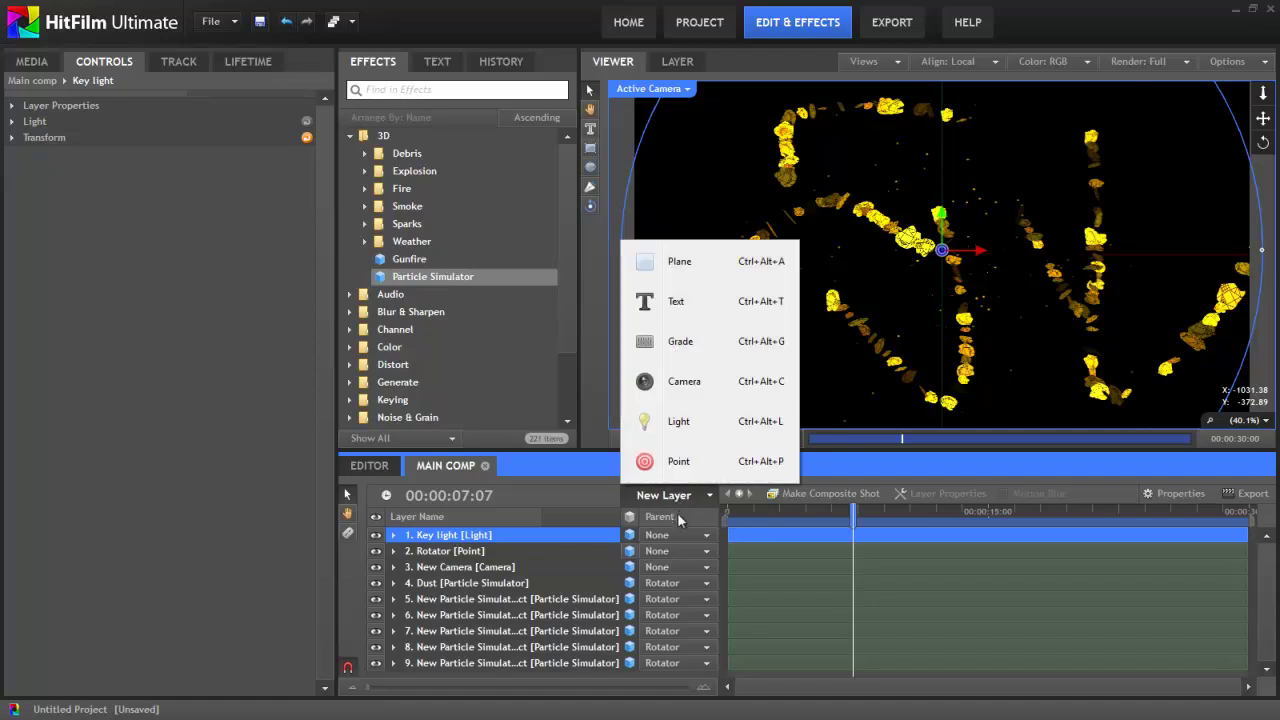
pyautogui.click(677, 424)
pyautogui.click(12, 105)
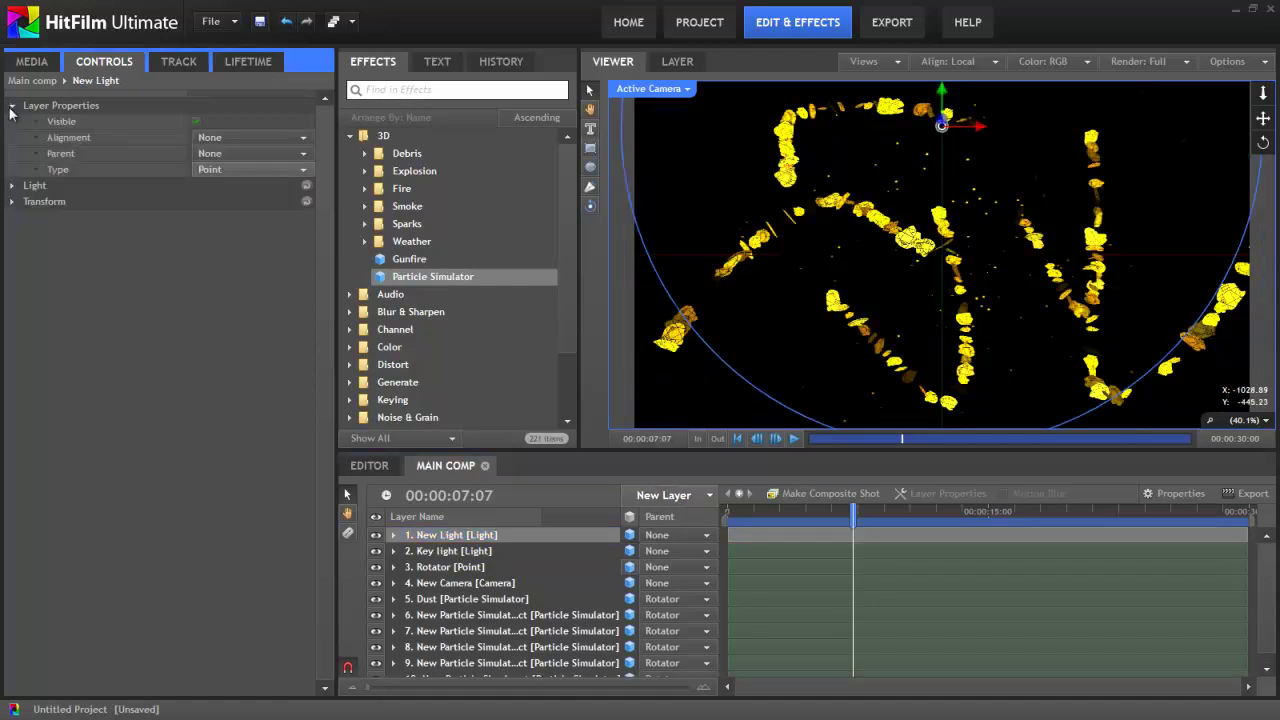
pyautogui.click(250, 169)
pyautogui.click(252, 190)
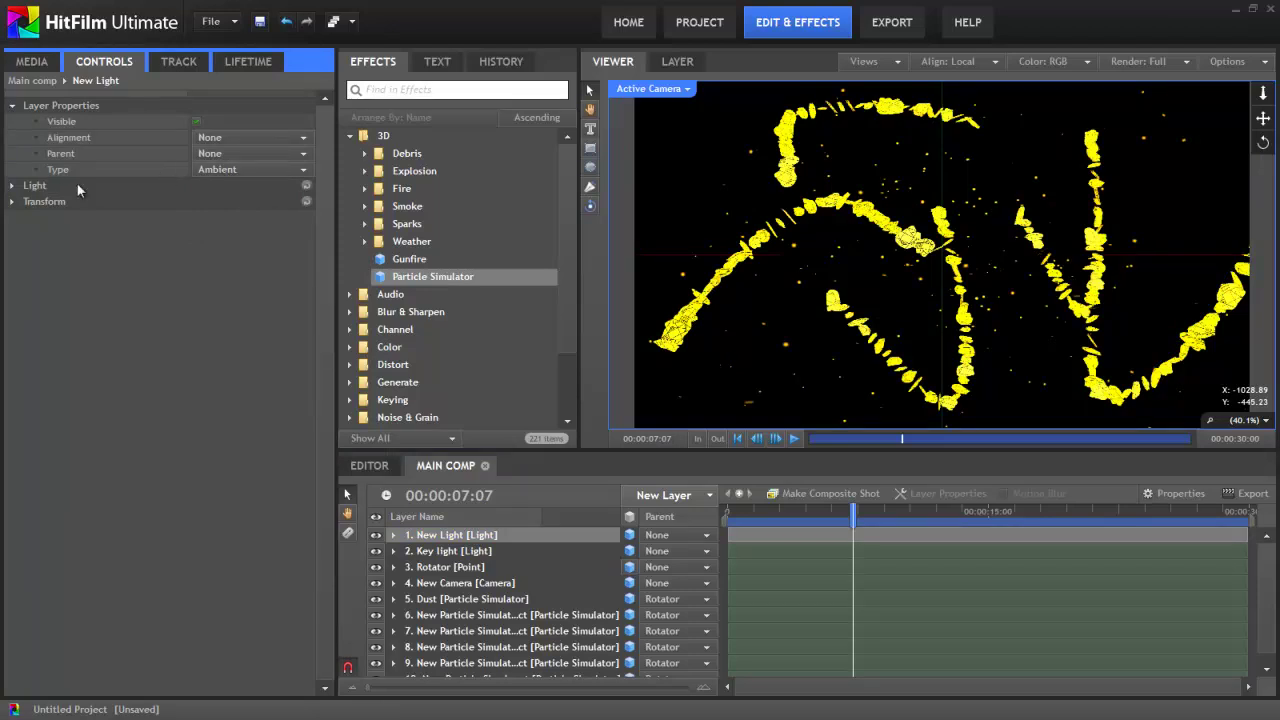
pyautogui.click(12, 188)
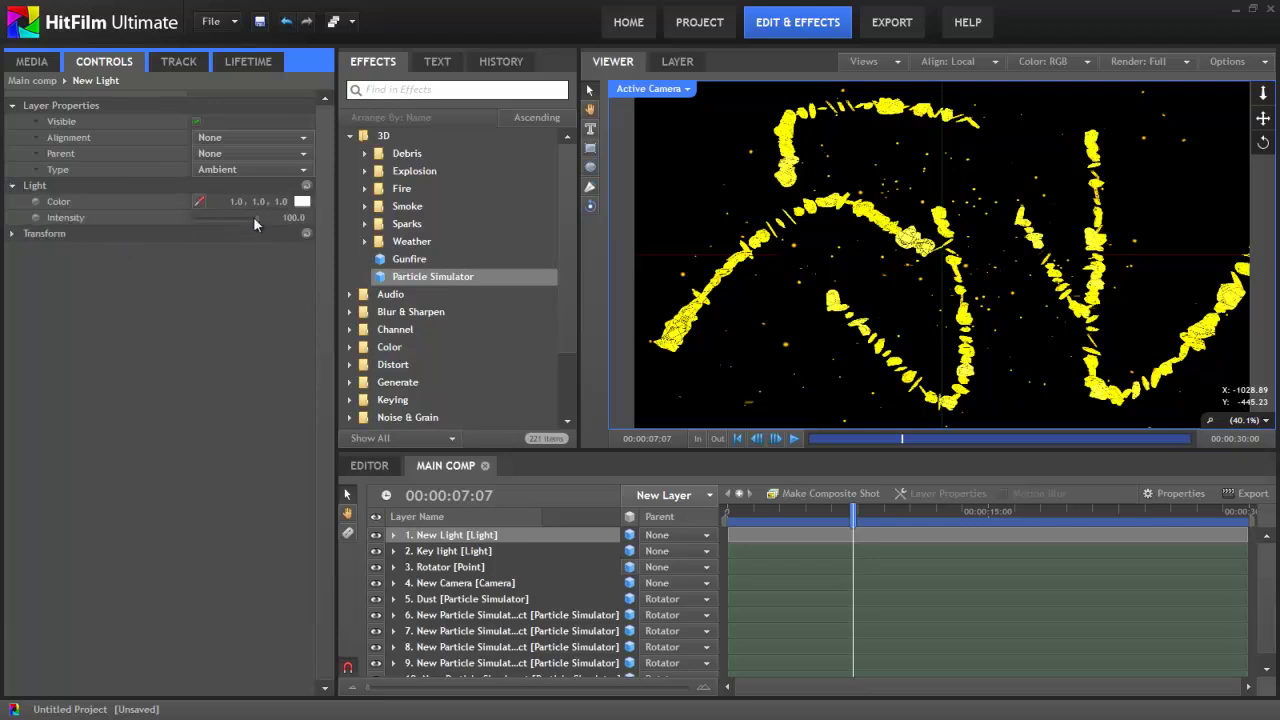
pyautogui.moveTo(257, 217); pyautogui.dragTo(178, 213)
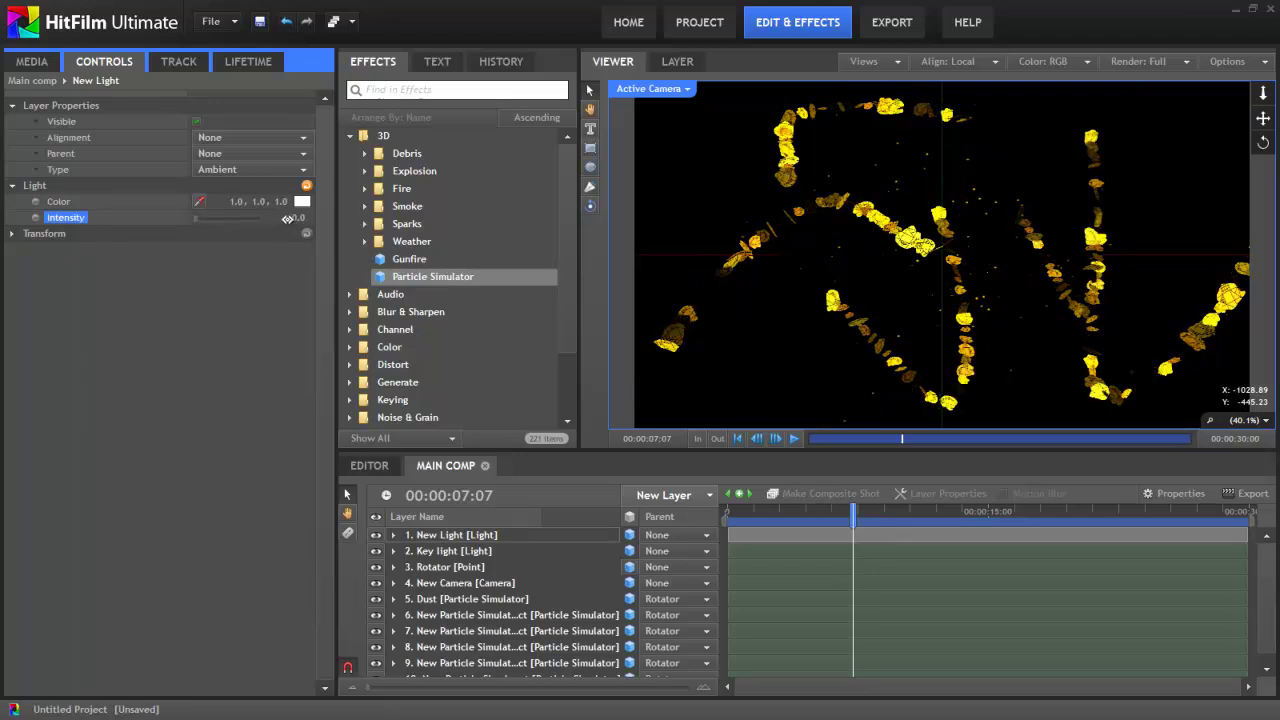
pyautogui.click(295, 218)
pyautogui.press('Return')
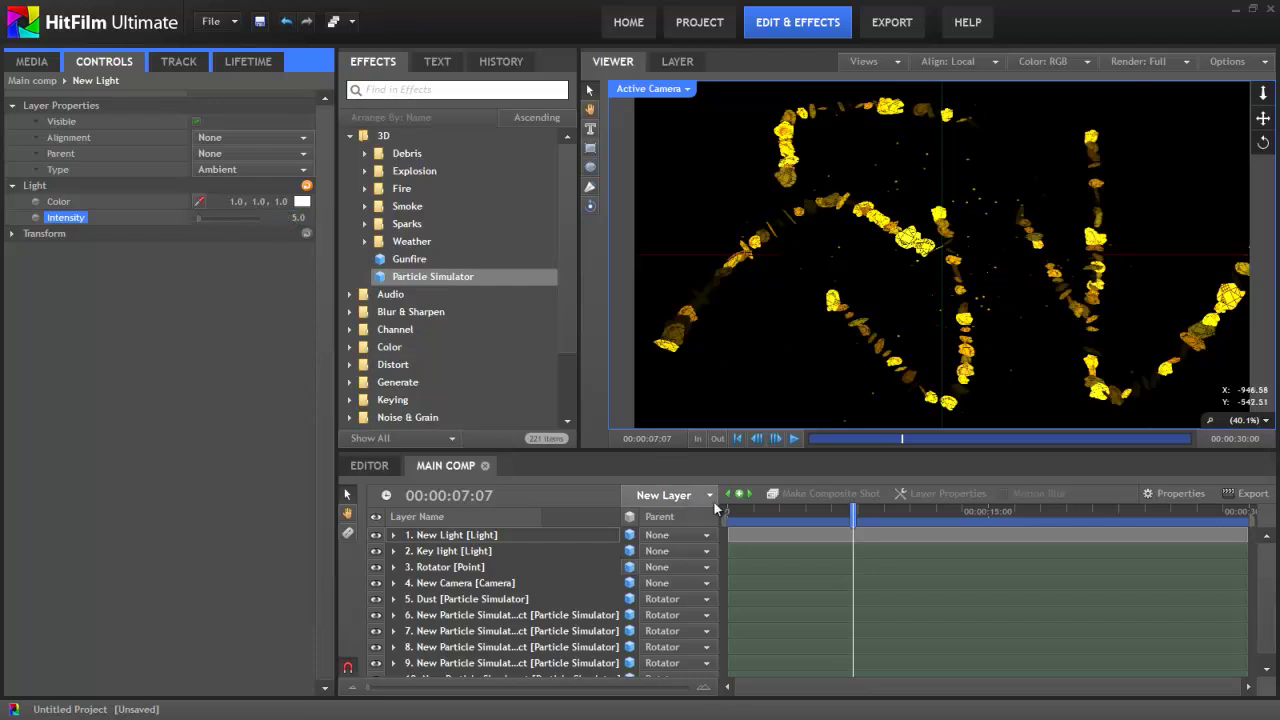
# Preview around seven seconds and rename the ambient light 'Fill light'
pyautogui.click(768, 511)
pyautogui.moveTo(768, 509); pyautogui.dragTo(850, 511)
pyautogui.doubleClick(462, 537)
pyautogui.write('Fill light')
pyautogui.press('Return')
pyautogui.click(458, 551)
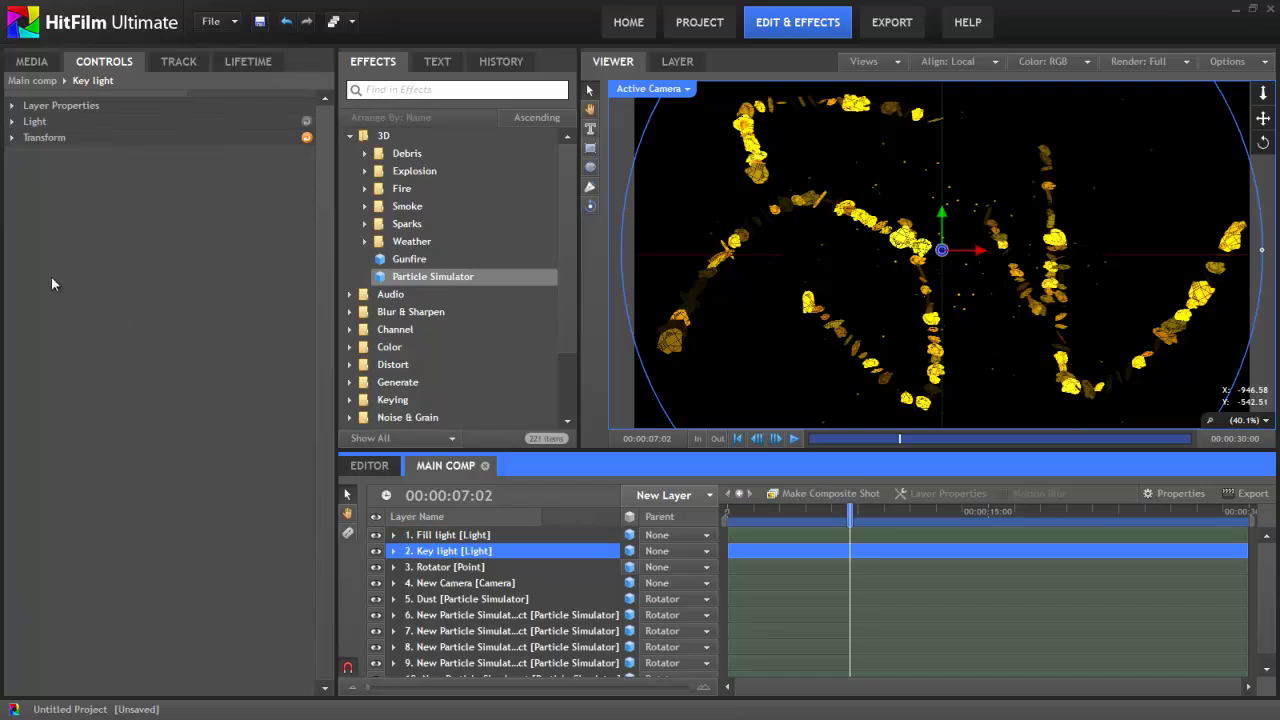
# Lower the Key light's Intensity to 35 and preview near two seconds
pyautogui.click(12, 122)
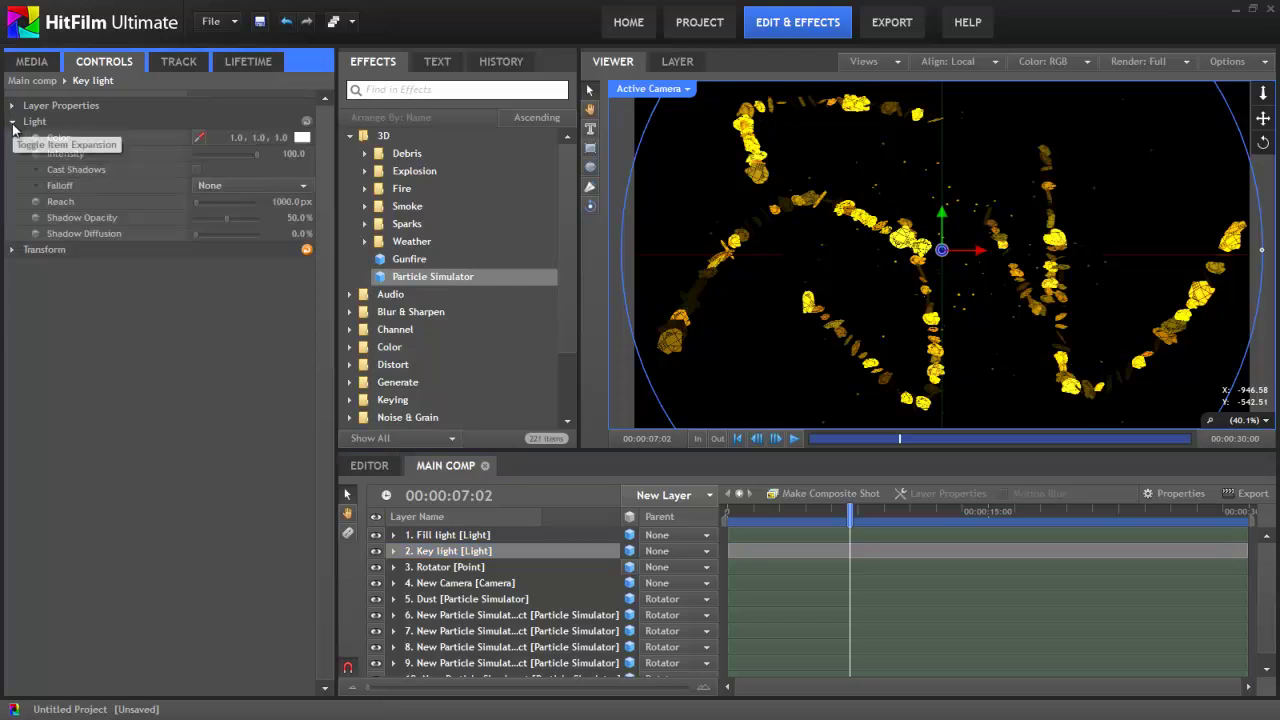
pyautogui.moveTo(296, 154); pyautogui.dragTo(243, 157)
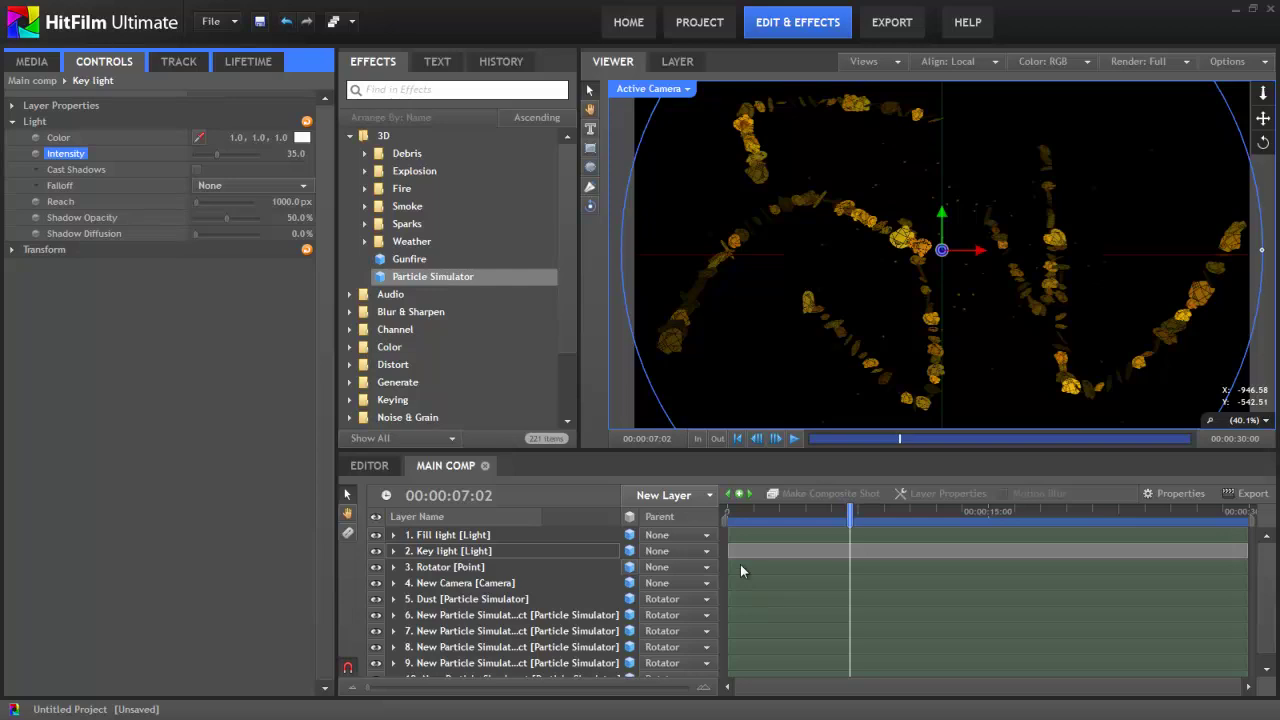
pyautogui.moveTo(731, 512); pyautogui.dragTo(847, 512)
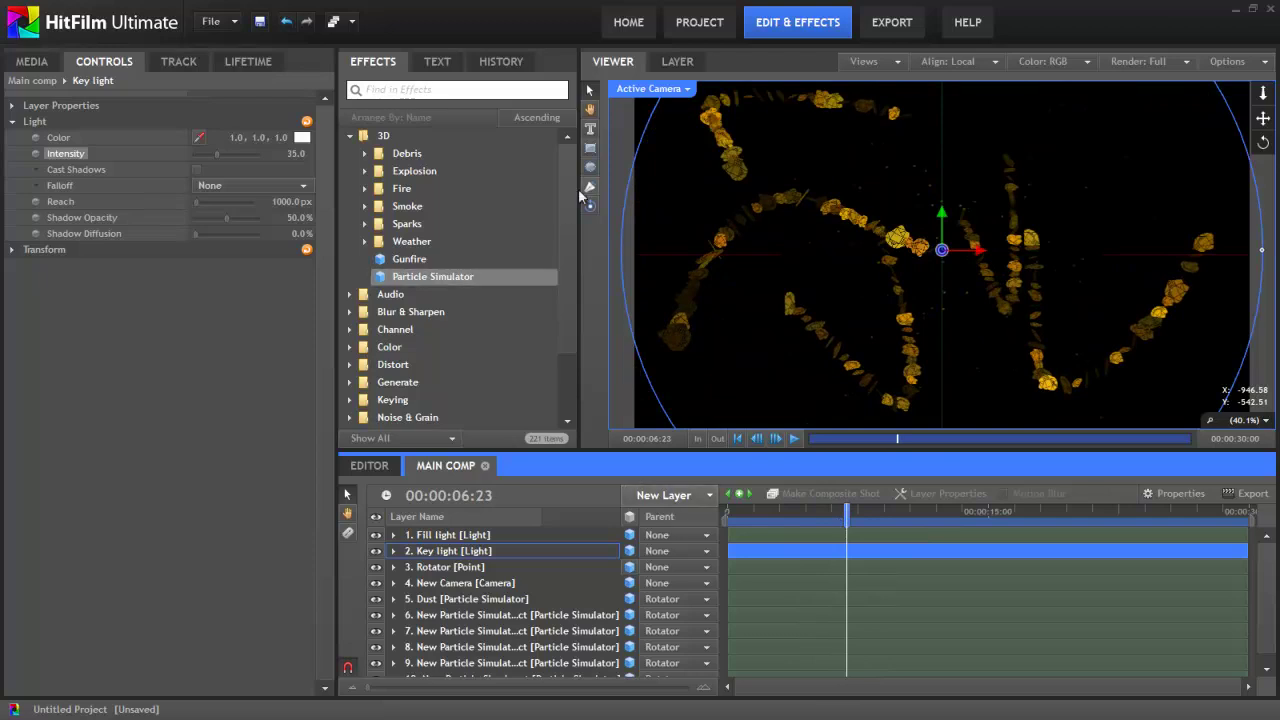
# Create a text box reading 'JC A BOMB!' in Eurostile at a large font size
pyautogui.click(592, 131)
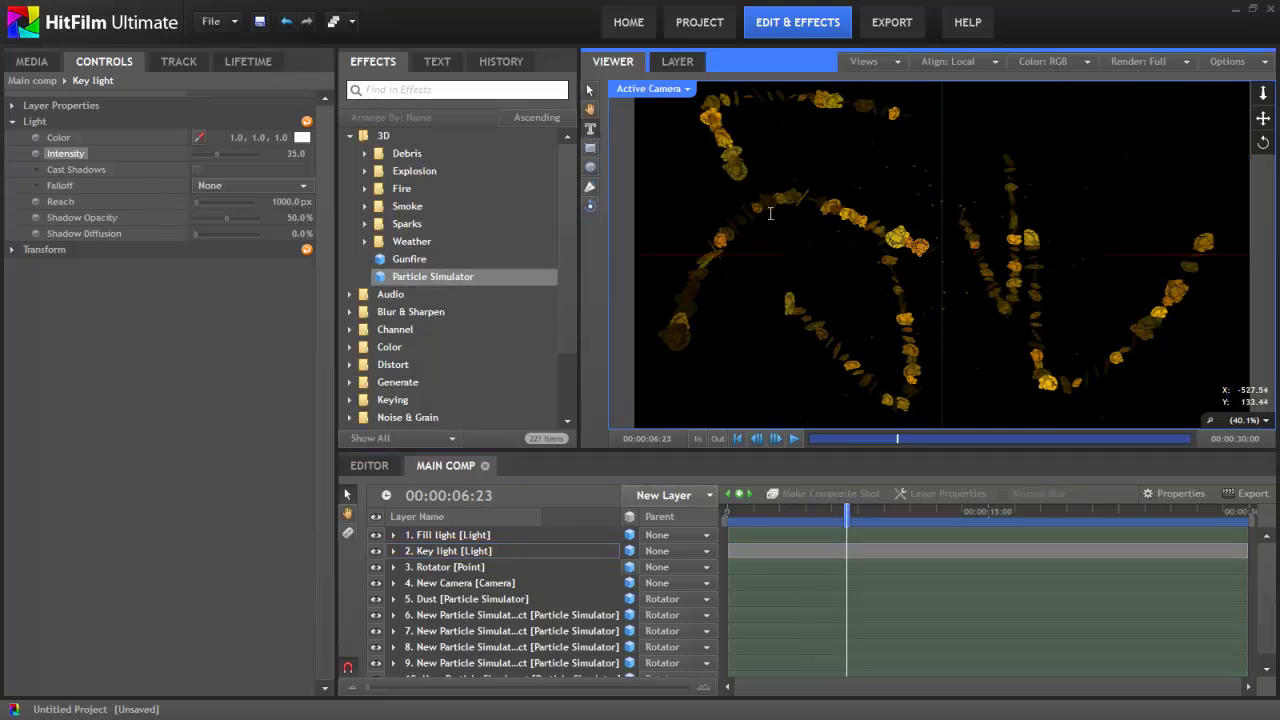
pyautogui.moveTo(766, 208); pyautogui.dragTo(1105, 287)
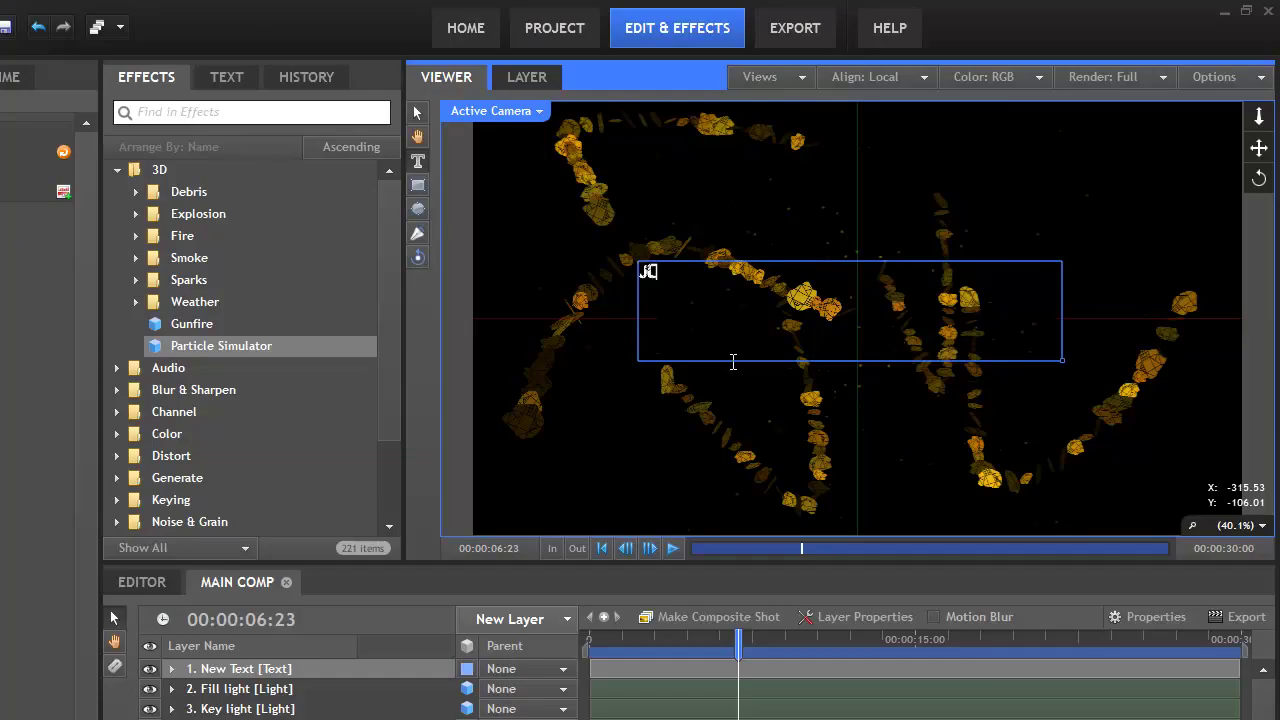
pyautogui.write('JC A BOMB!')
pyautogui.hotkey('ctrl', 'a')
pyautogui.click(226, 77)
pyautogui.click(211, 151)
pyautogui.scroll(1, 190, 300)
pyautogui.scroll(-8, 188, 321)
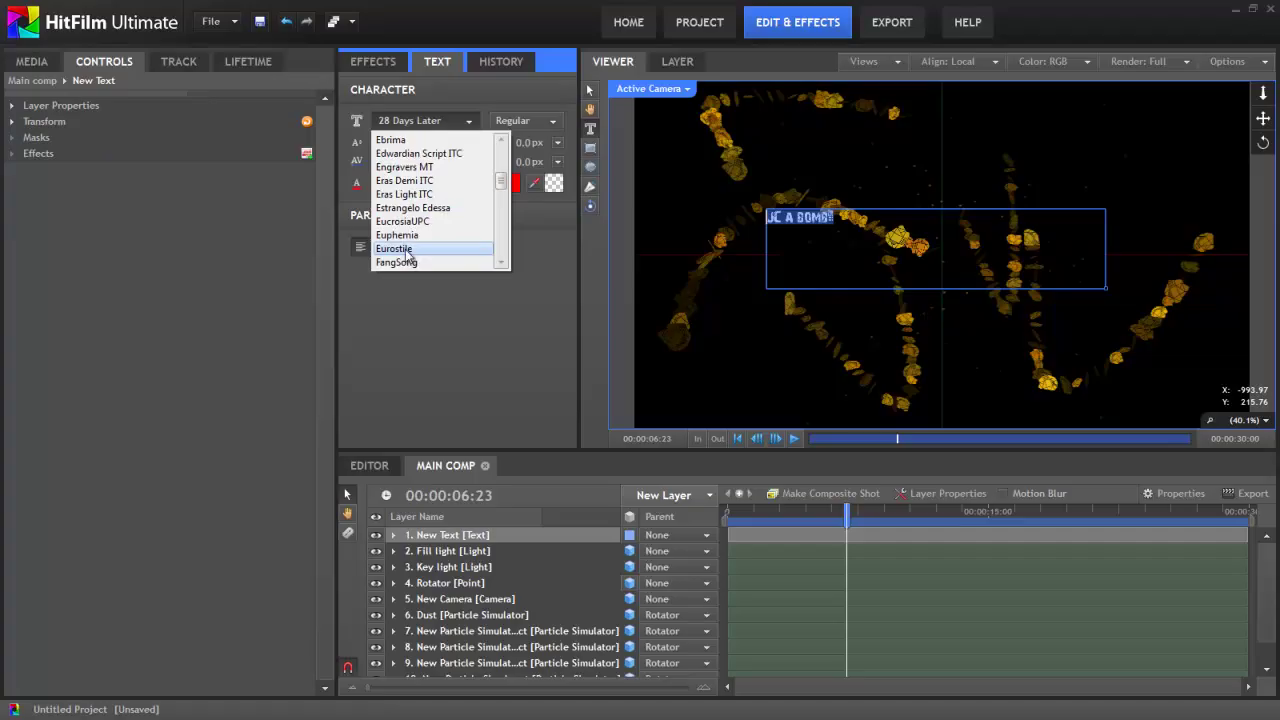
pyautogui.click(394, 248)
pyautogui.moveTo(411, 143); pyautogui.dragTo(585, 180)
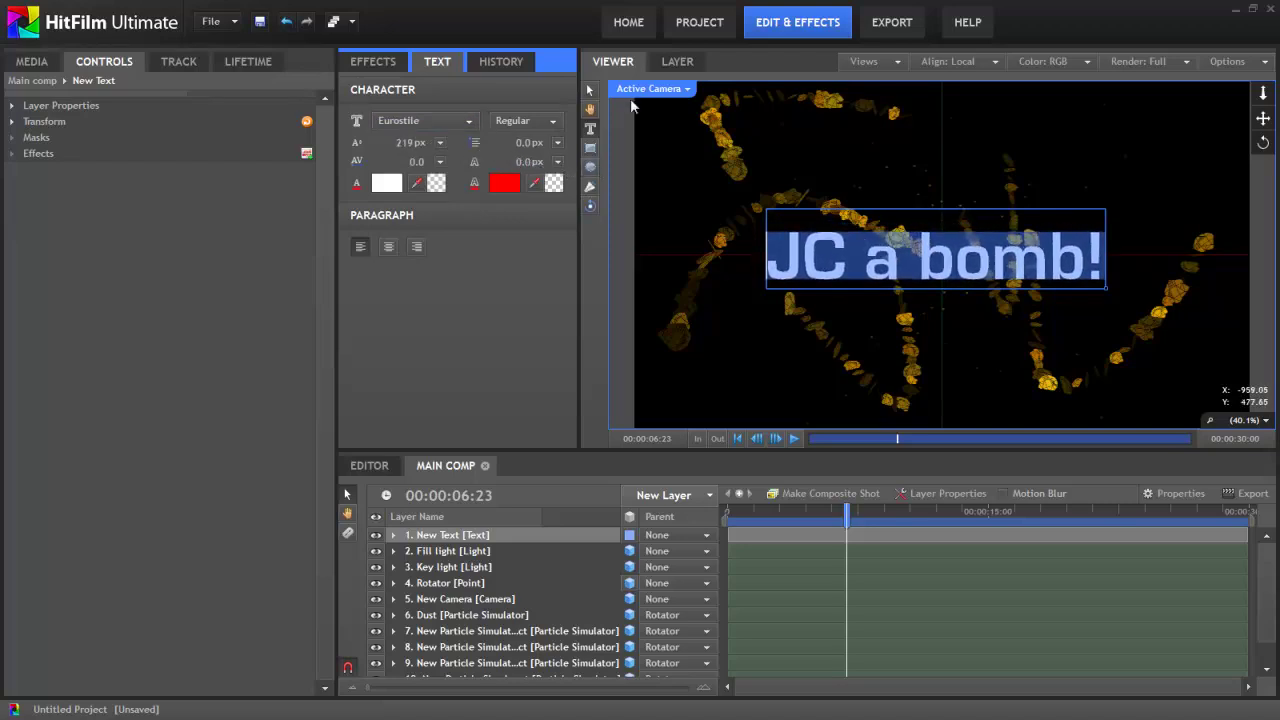
pyautogui.click(586, 92)
# Move the text layer to the bottom of the stack and make it a 3D Plane
pyautogui.moveTo(742, 512); pyautogui.dragTo(803, 518)
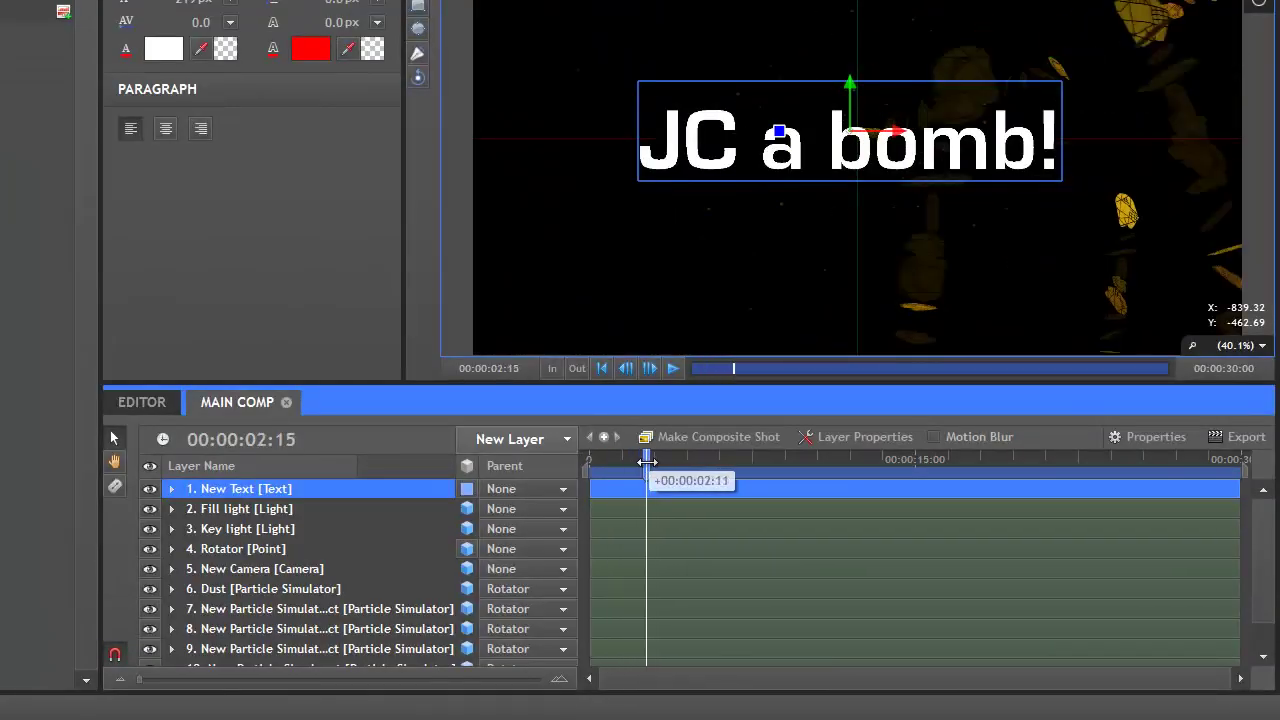
pyautogui.moveTo(685, 468); pyautogui.dragTo(823, 481)
pyautogui.moveTo(240, 412); pyautogui.dragTo(270, 626)
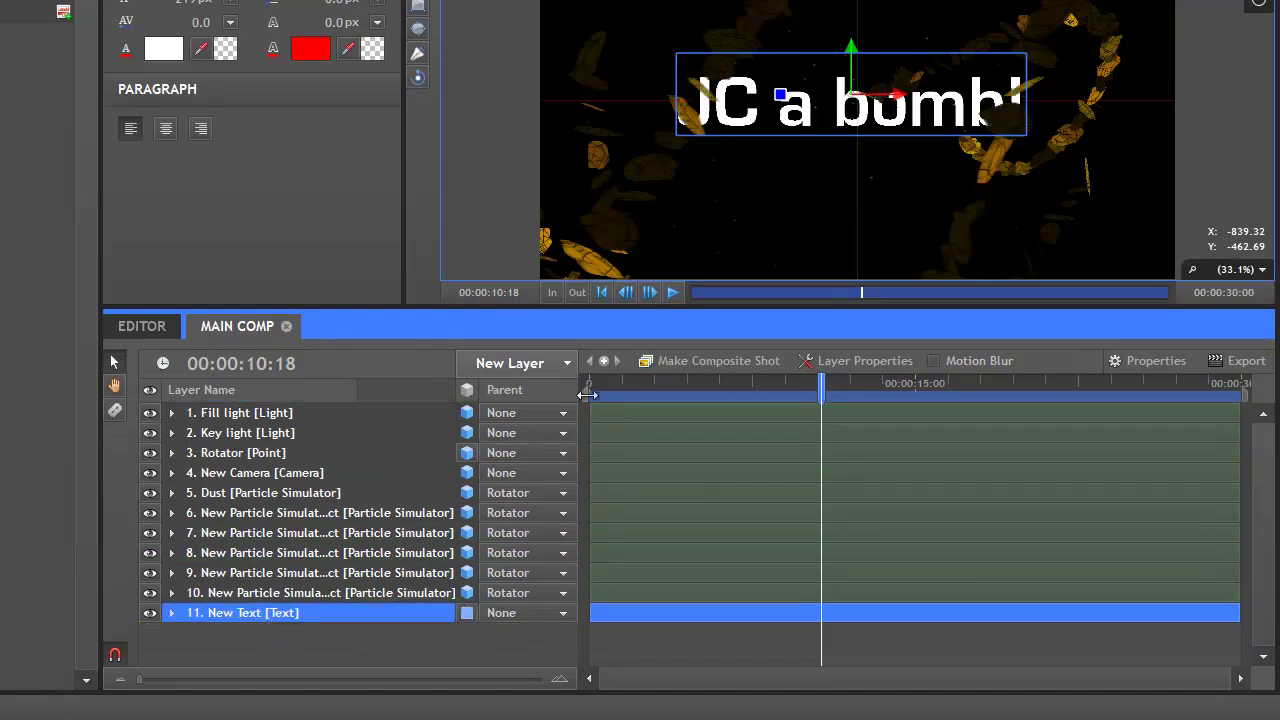
pyautogui.moveTo(598, 385); pyautogui.dragTo(813, 400)
pyautogui.click(466, 616)
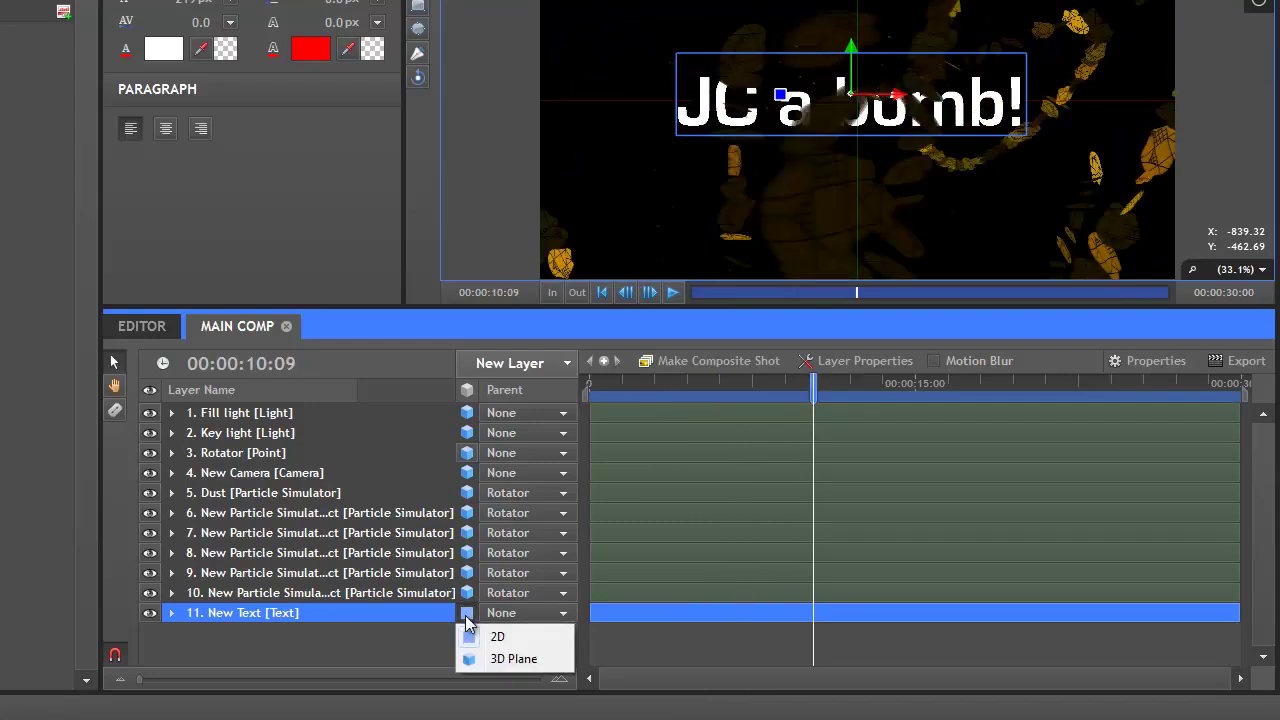
pyautogui.click(503, 659)
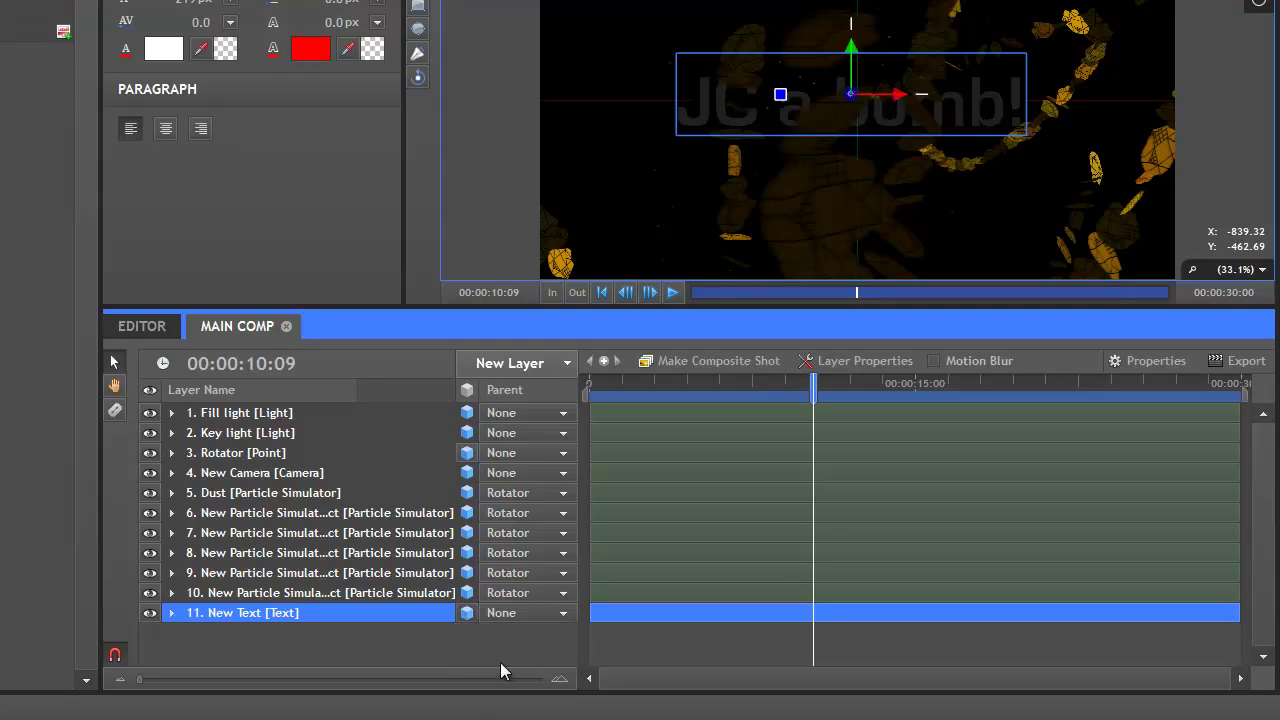
# Turn off the text layer's Material Illuminated option and preview the shot
pyautogui.moveTo(591, 385); pyautogui.dragTo(791, 388)
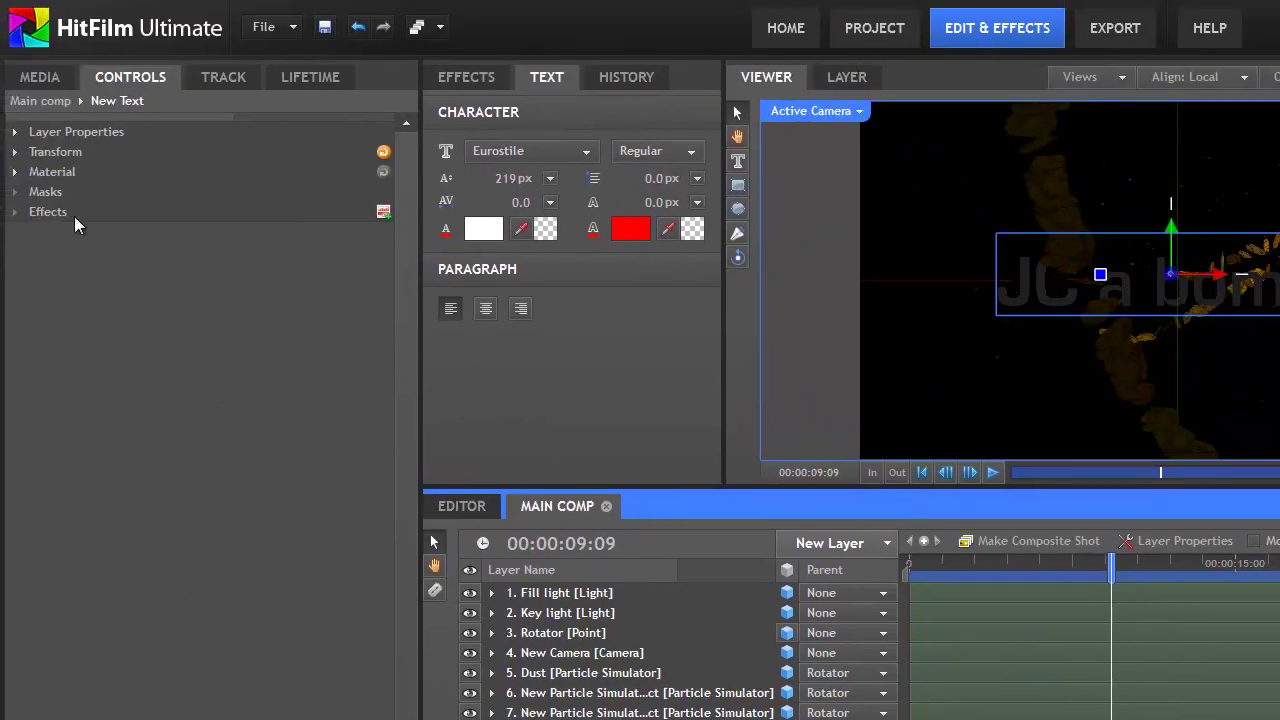
pyautogui.click(14, 177)
pyautogui.click(14, 173)
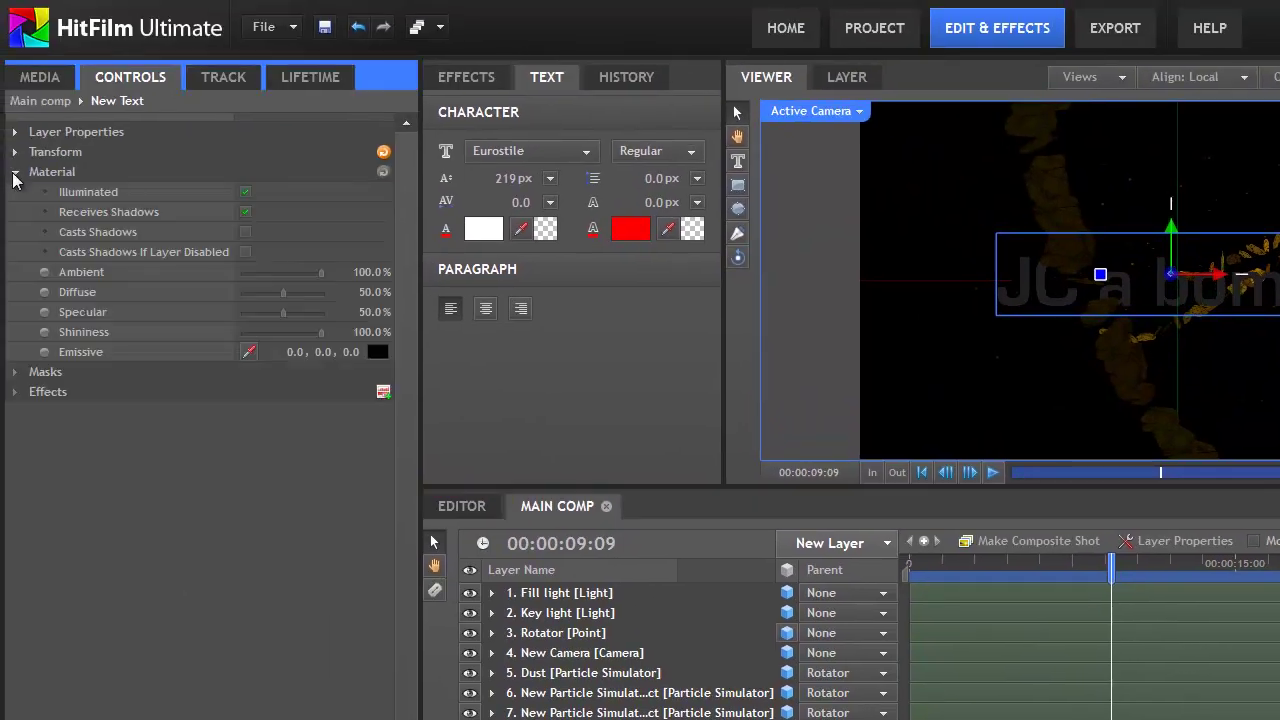
pyautogui.click(246, 192)
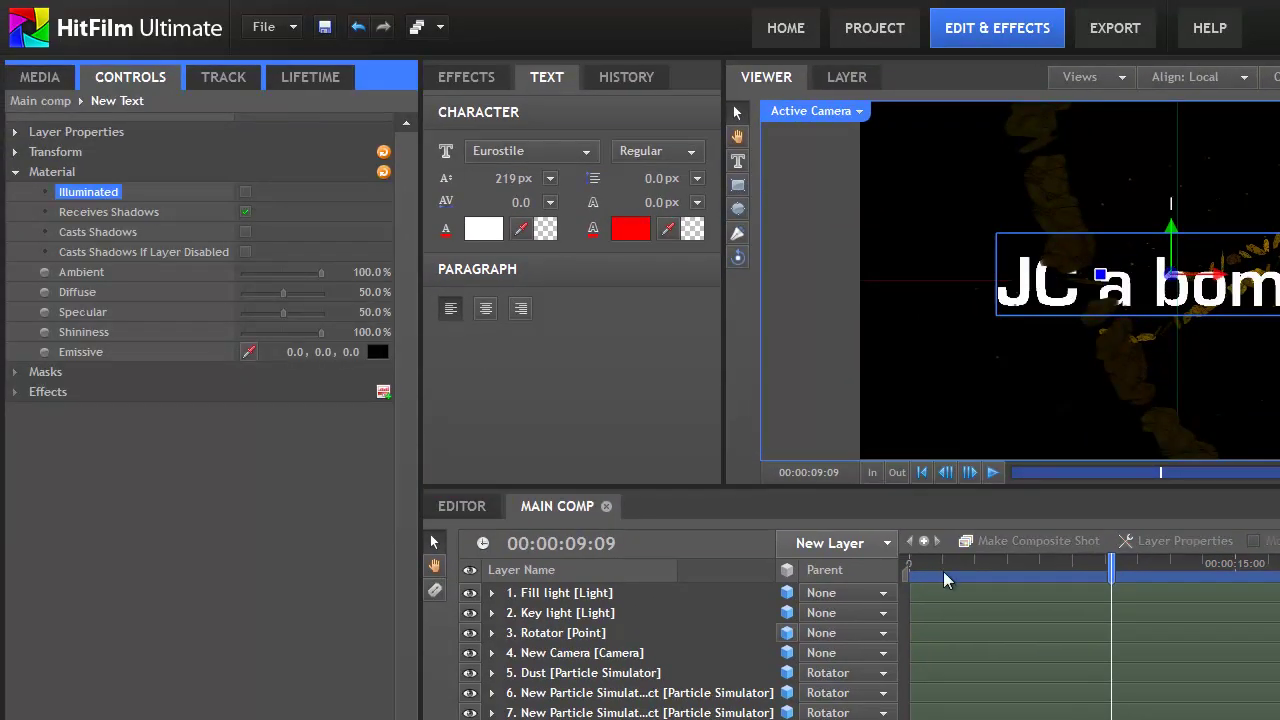
pyautogui.click(1060, 705)
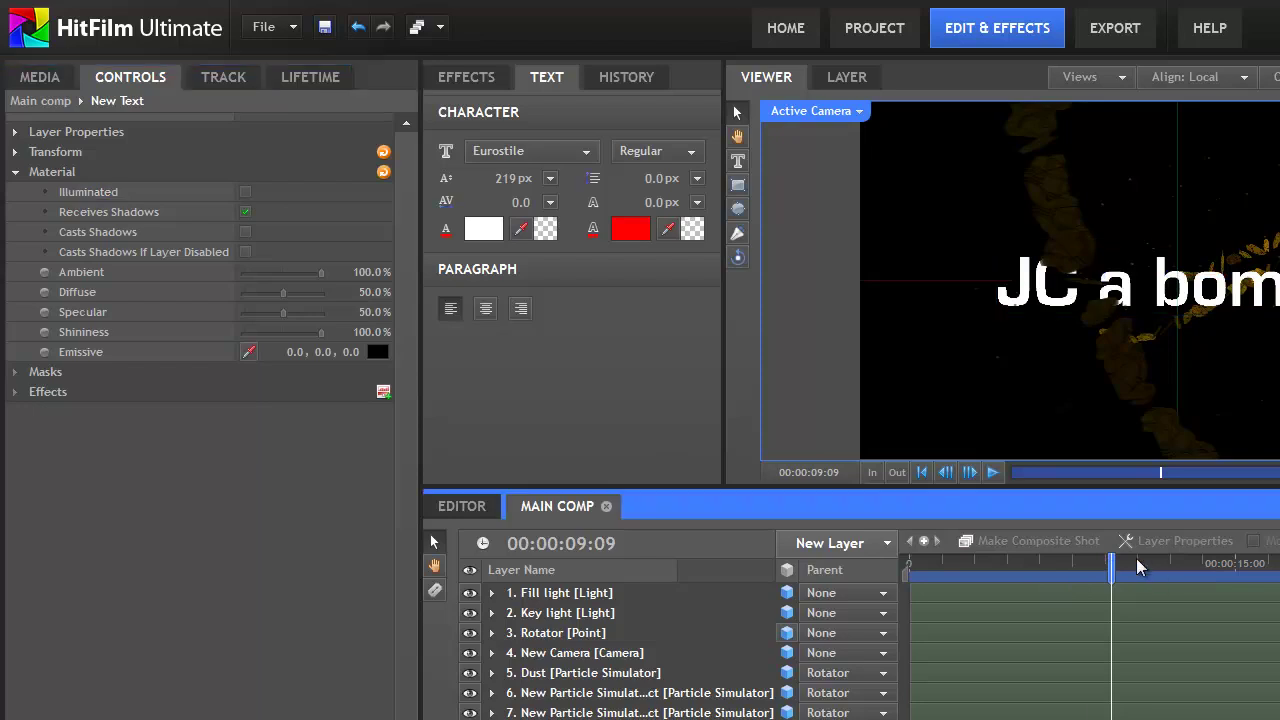
pyautogui.moveTo(1111, 563); pyautogui.dragTo(1180, 566)
# Add a new grade layer and apply the Glow effect to it
pyautogui.click(830, 543)
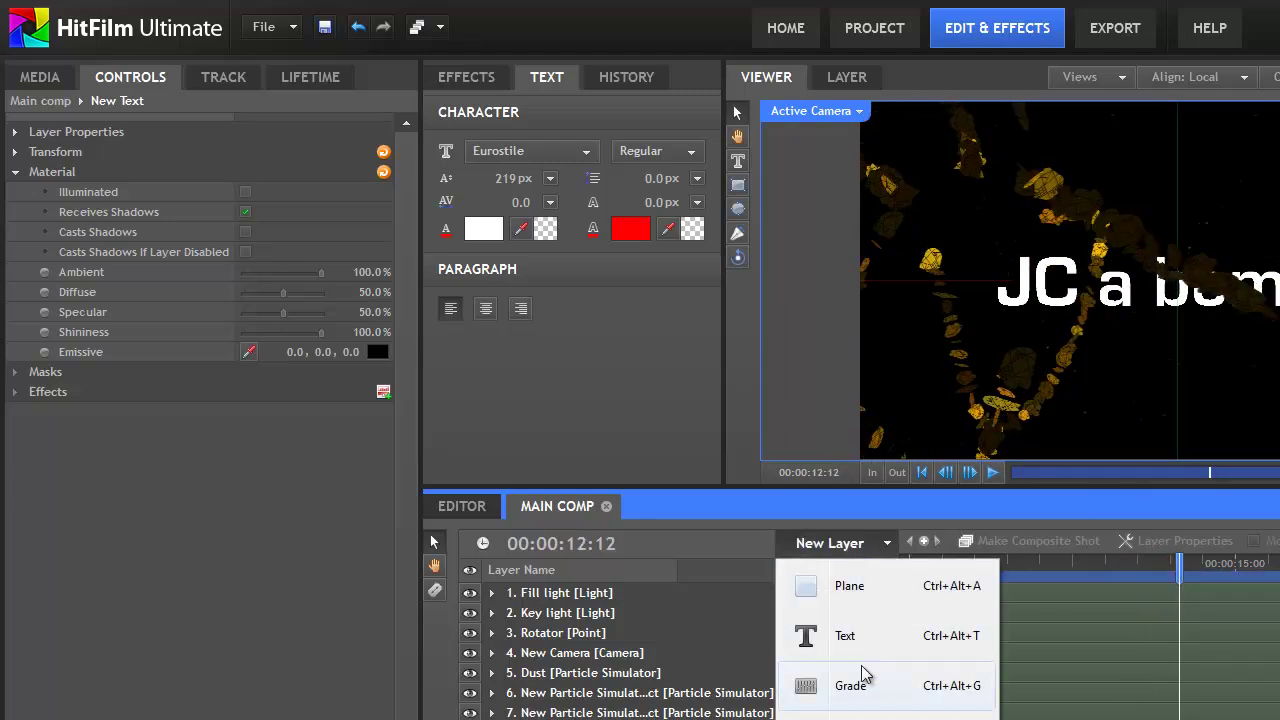
pyautogui.click(858, 690)
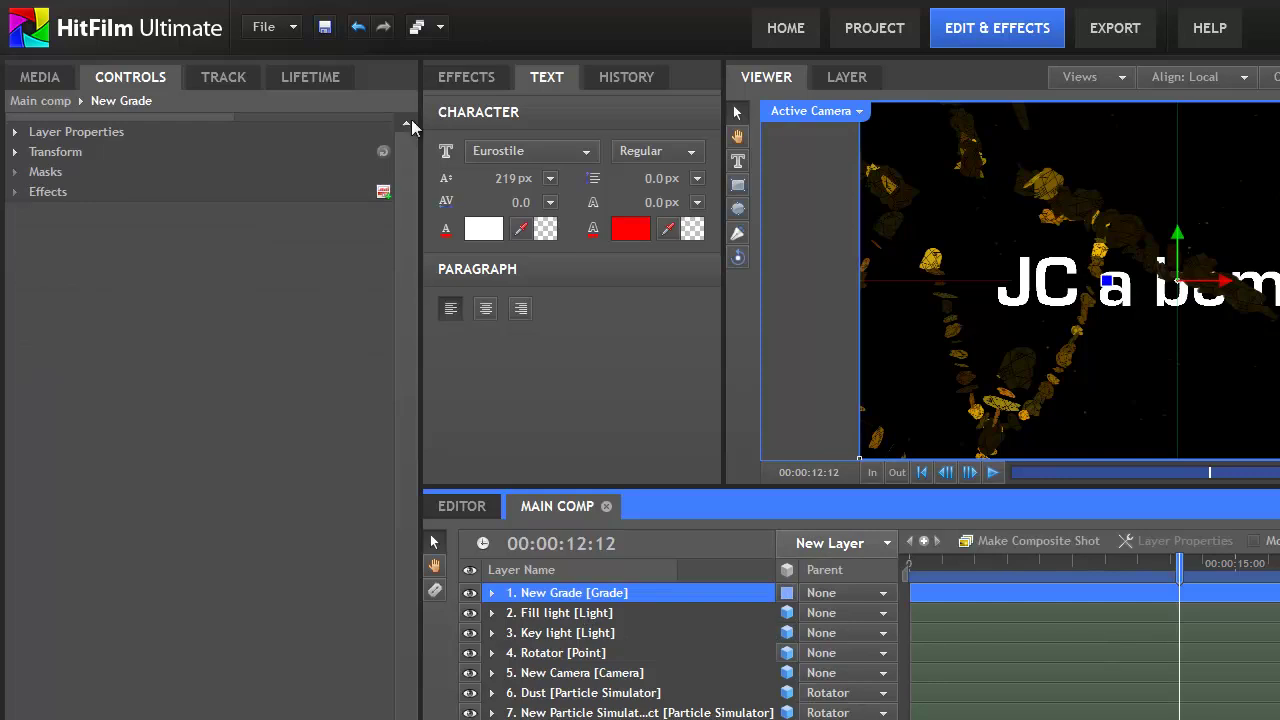
pyautogui.click(466, 77)
pyautogui.click(491, 113)
pyautogui.write('glow')
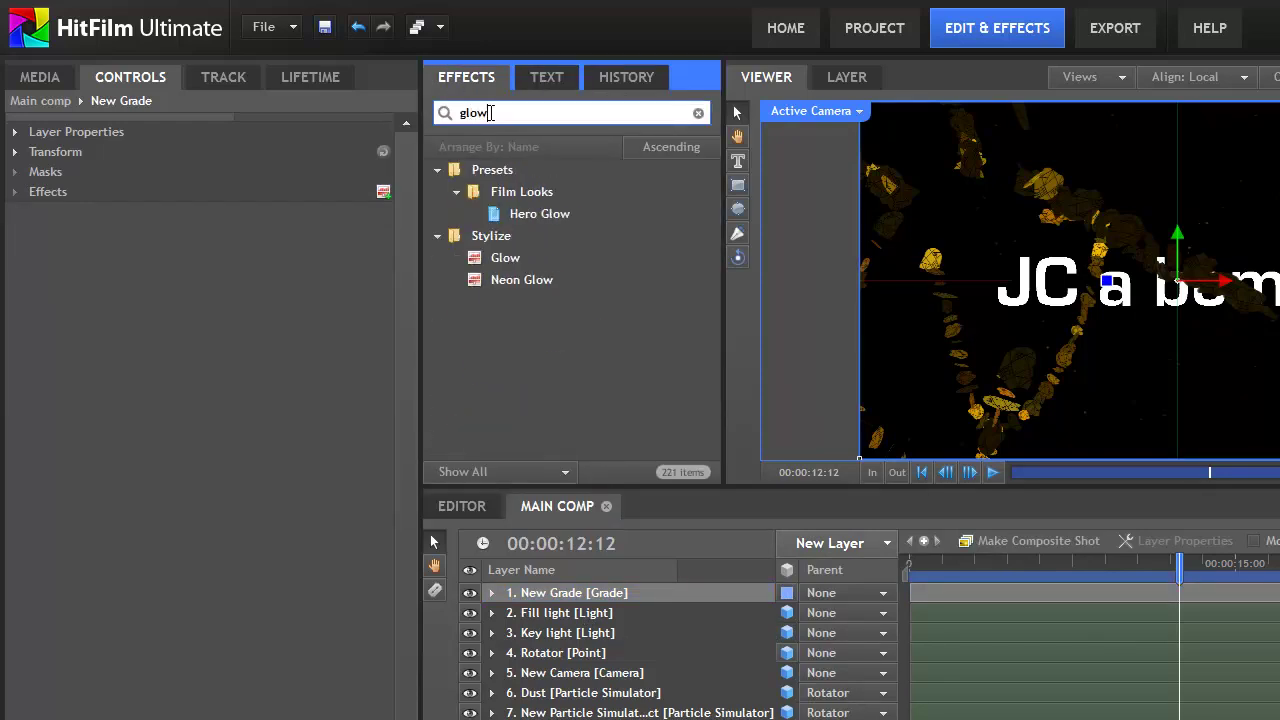
pyautogui.moveTo(505, 258); pyautogui.dragTo(576, 597)
# Enable Use A and B Colors on the Glow and set Color A to orange
pyautogui.click(35, 212)
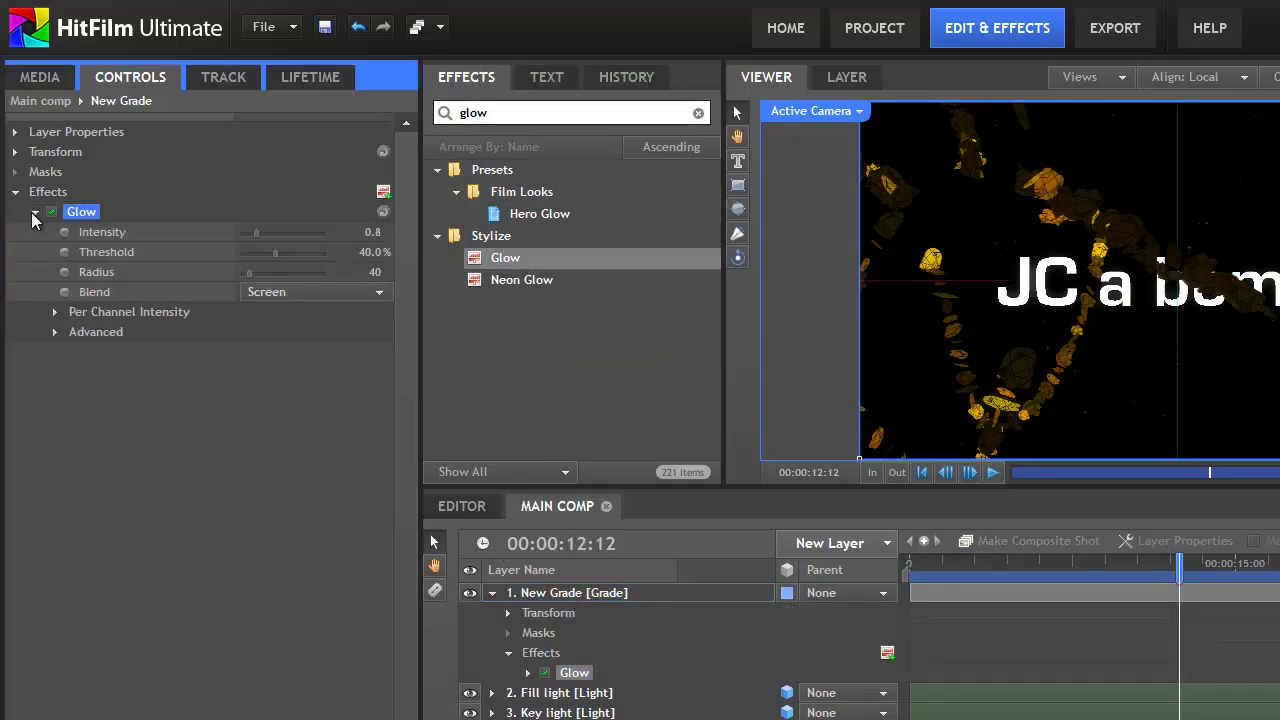
pyautogui.click(54, 332)
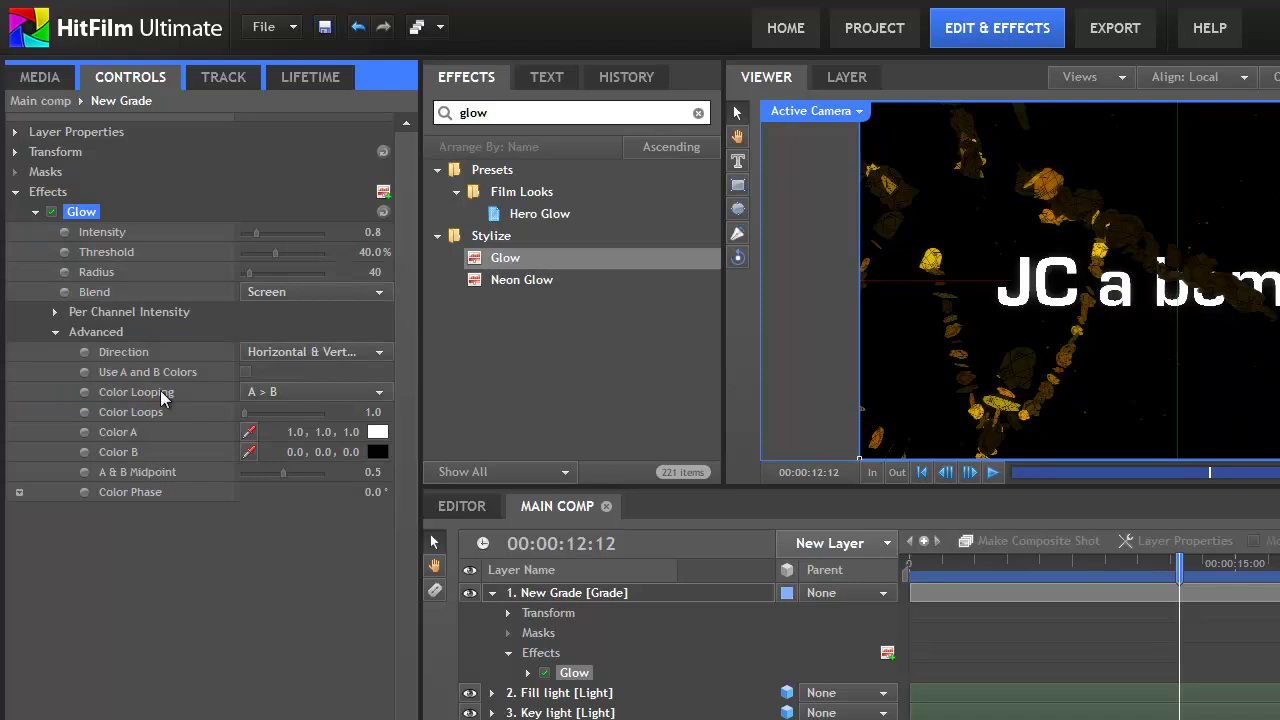
pyautogui.click(245, 372)
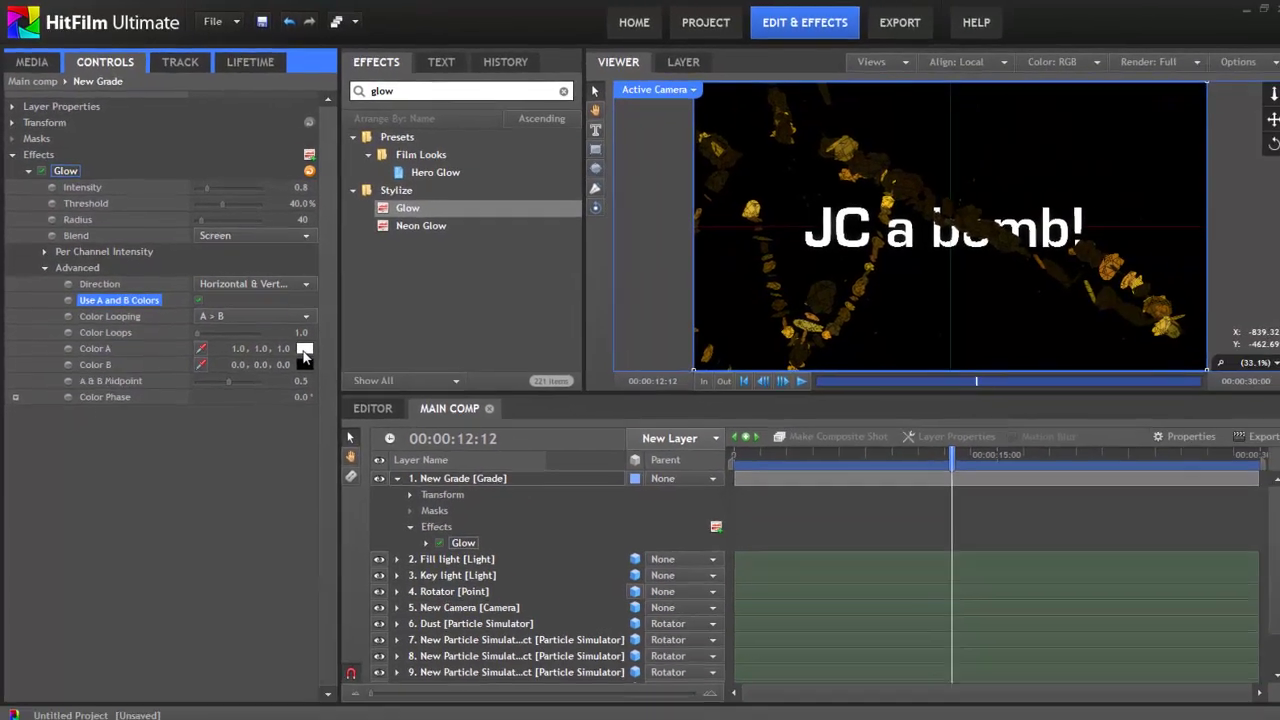
pyautogui.click(377, 432)
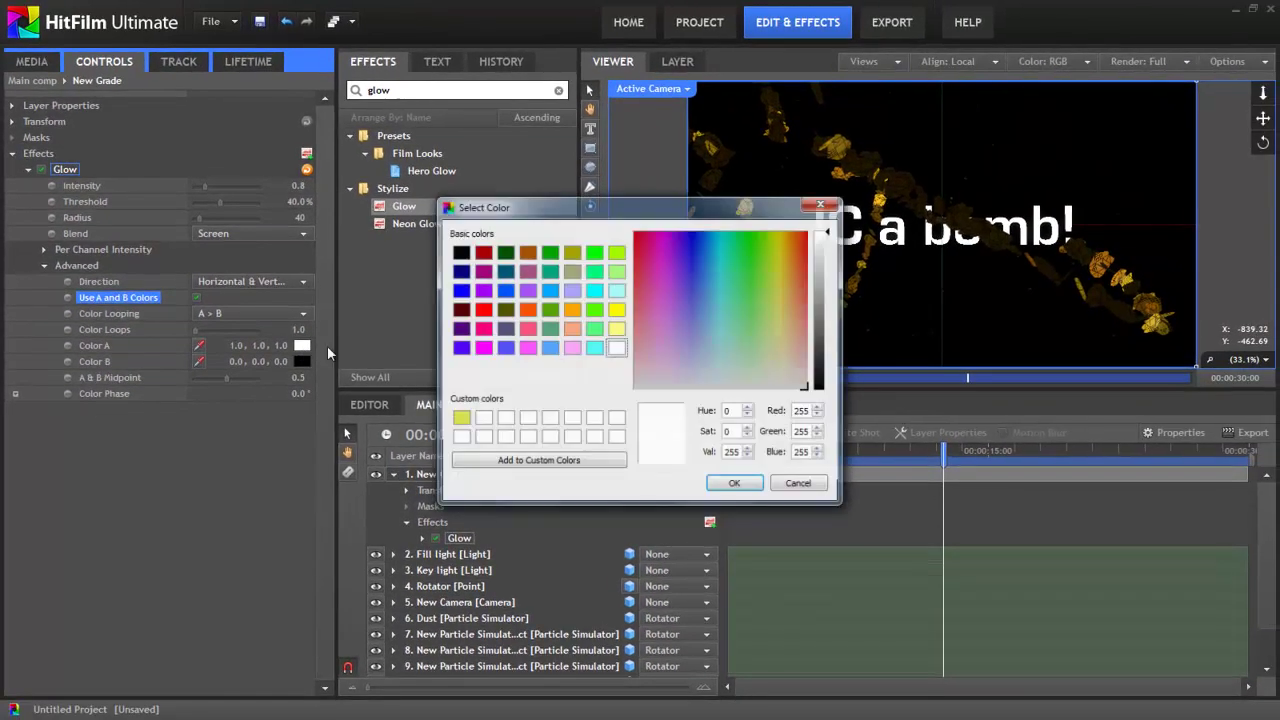
pyautogui.click(571, 328)
pyautogui.click(734, 483)
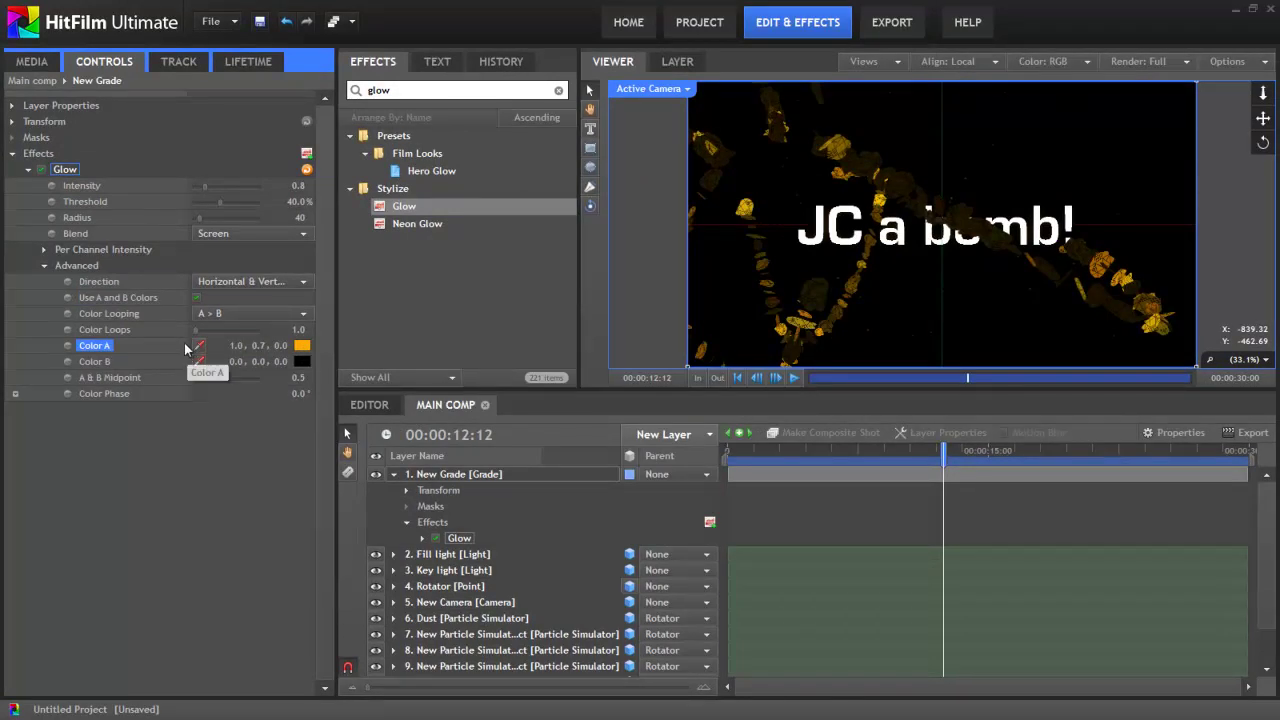
# Set the Glow intensity to 5.0, threshold to 0%, and radius to 261
pyautogui.click(206, 187)
pyautogui.moveTo(206, 186); pyautogui.dragTo(287, 189)
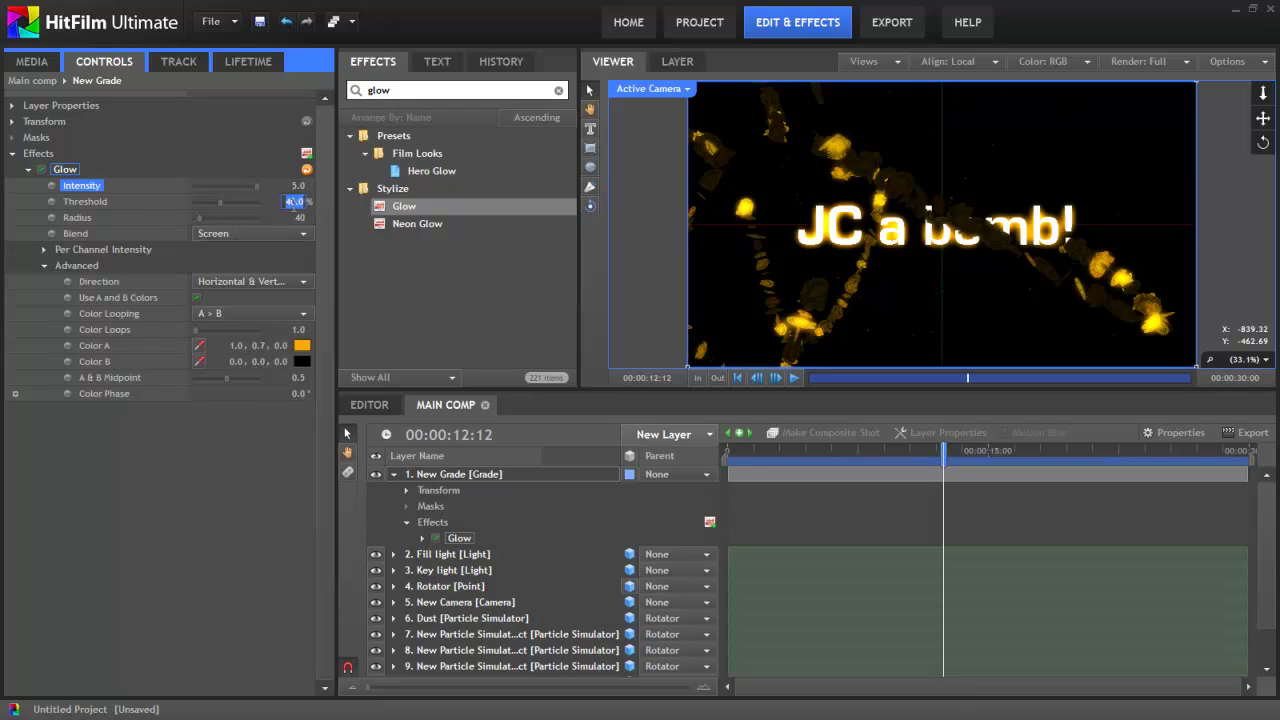
pyautogui.moveTo(292, 201); pyautogui.dragTo(291, 203)
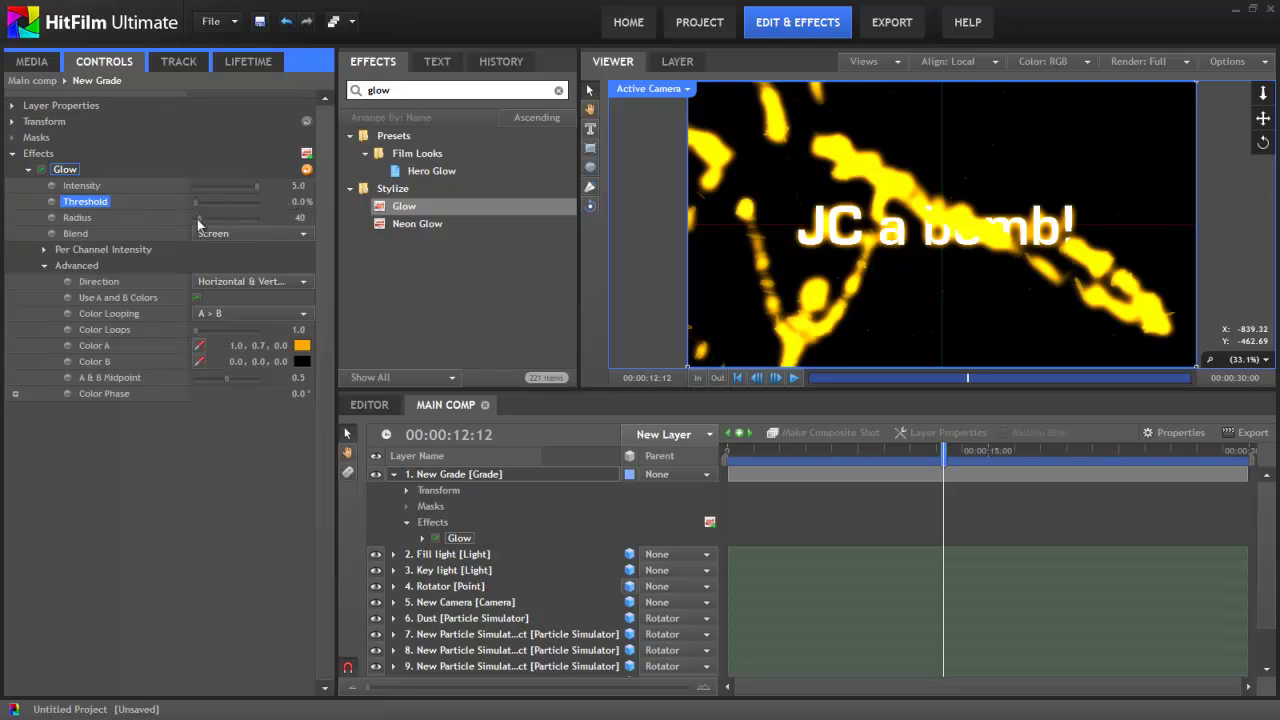
pyautogui.moveTo(198, 224); pyautogui.dragTo(226, 224)
# Add a second grade layer and apply the Blur effect to it
pyautogui.click(650, 434)
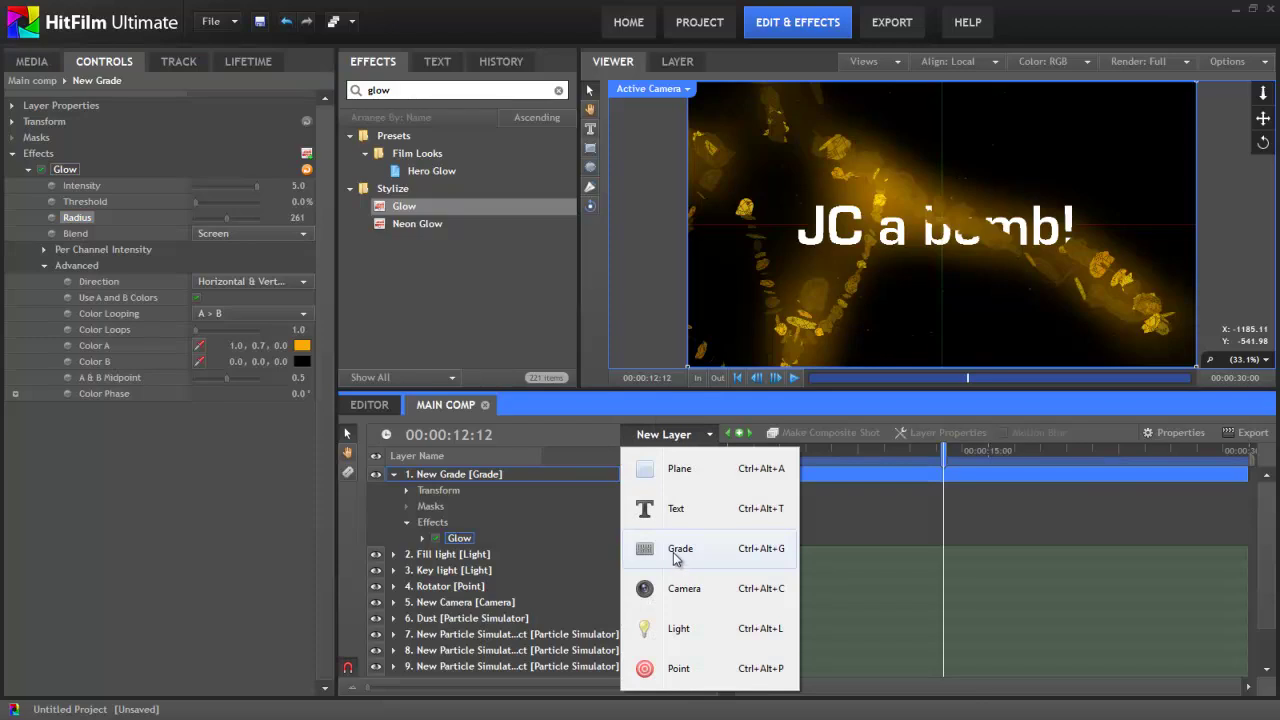
pyautogui.click(677, 556)
pyautogui.doubleClick(378, 90)
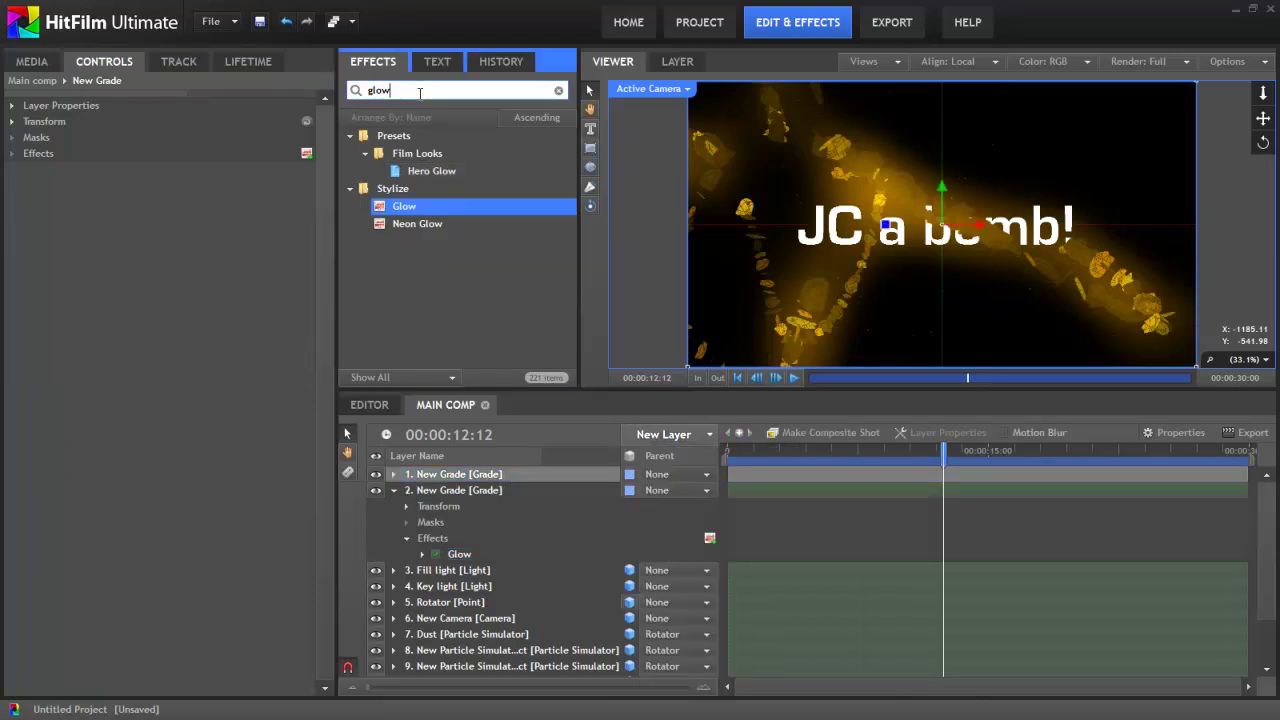
pyautogui.write('blur')
pyautogui.moveTo(401, 188); pyautogui.dragTo(448, 472)
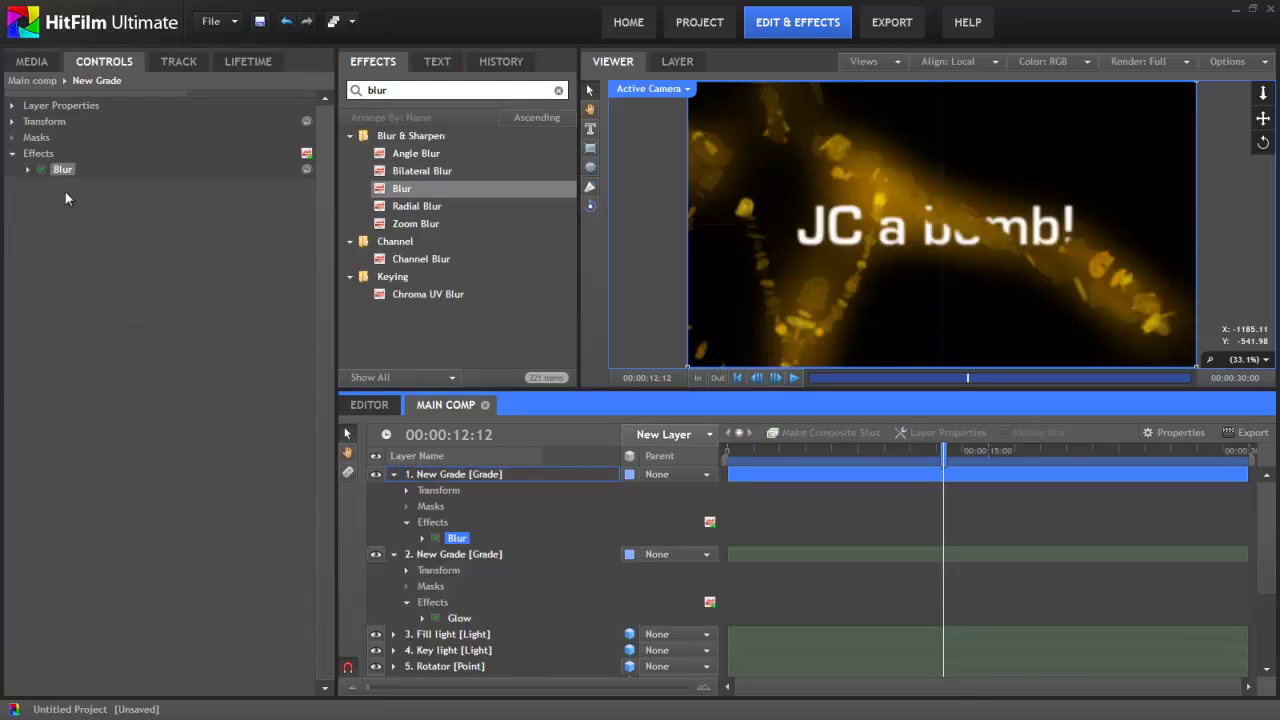
# Draw an elliptical mask around the title, invert it, and feather it 114 px
pyautogui.click(621, 177)
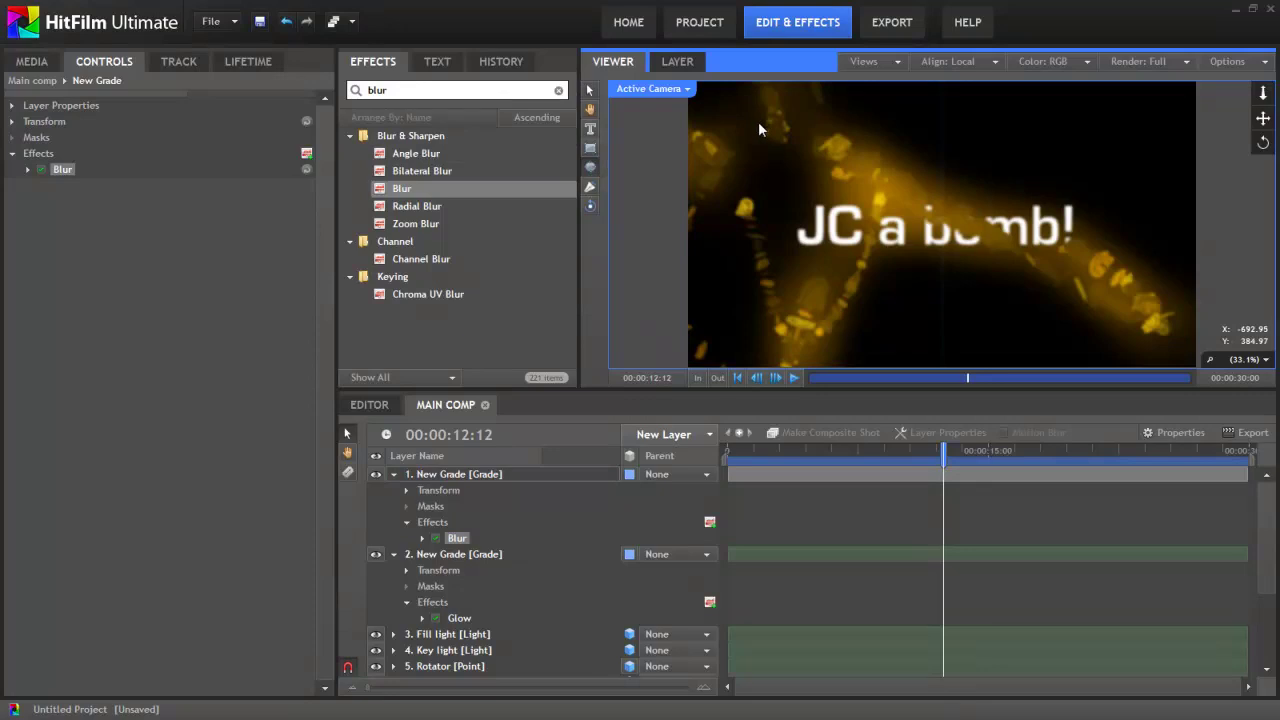
pyautogui.moveTo(759, 128); pyautogui.dragTo(1112, 328)
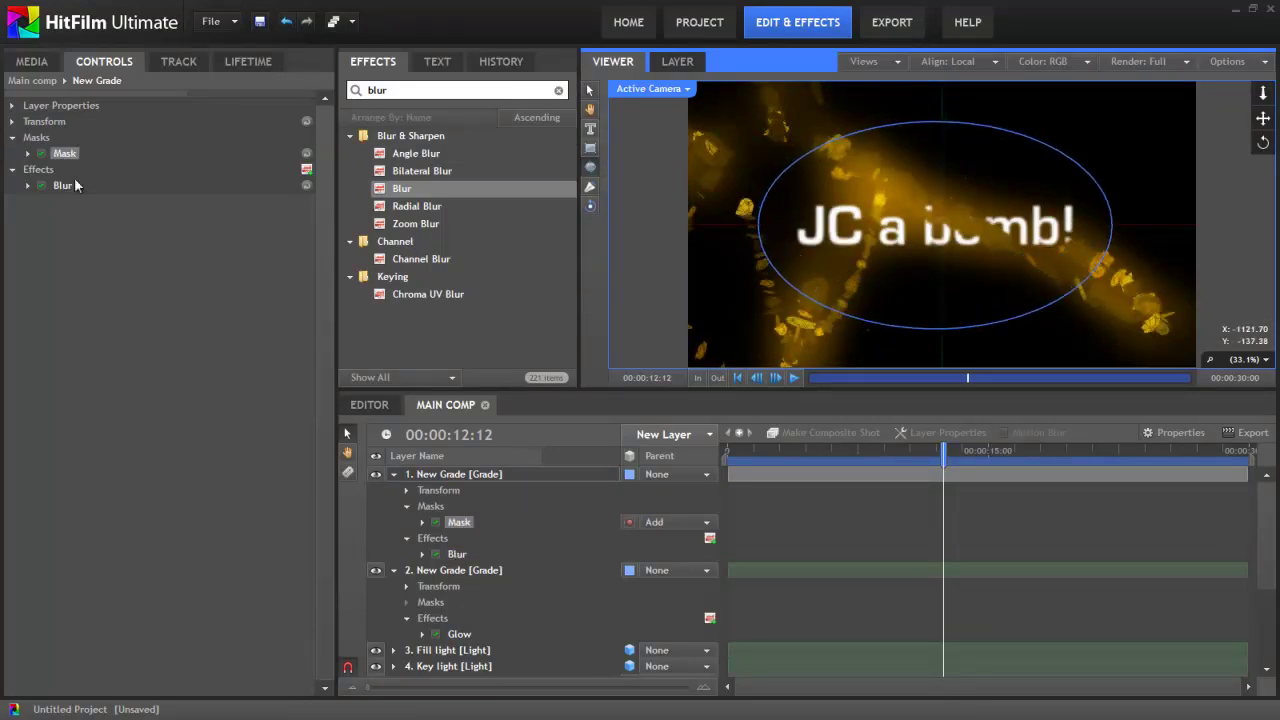
pyautogui.click(28, 154)
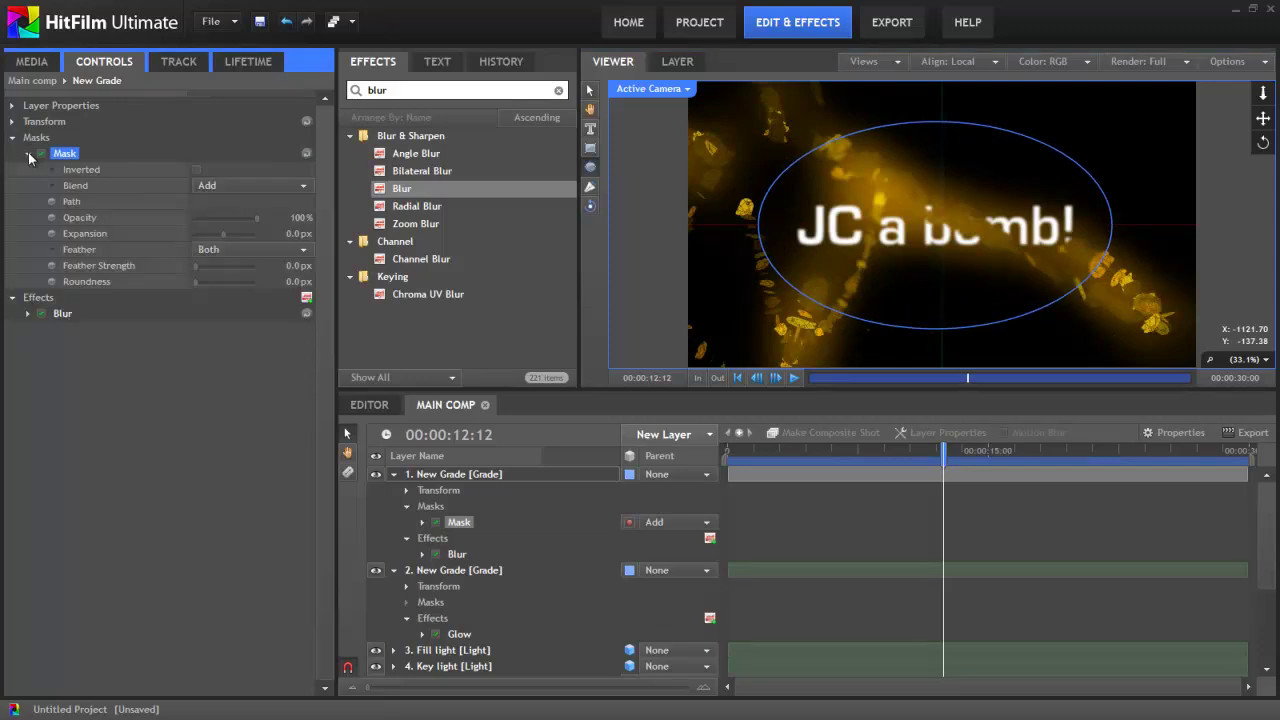
pyautogui.click(195, 168)
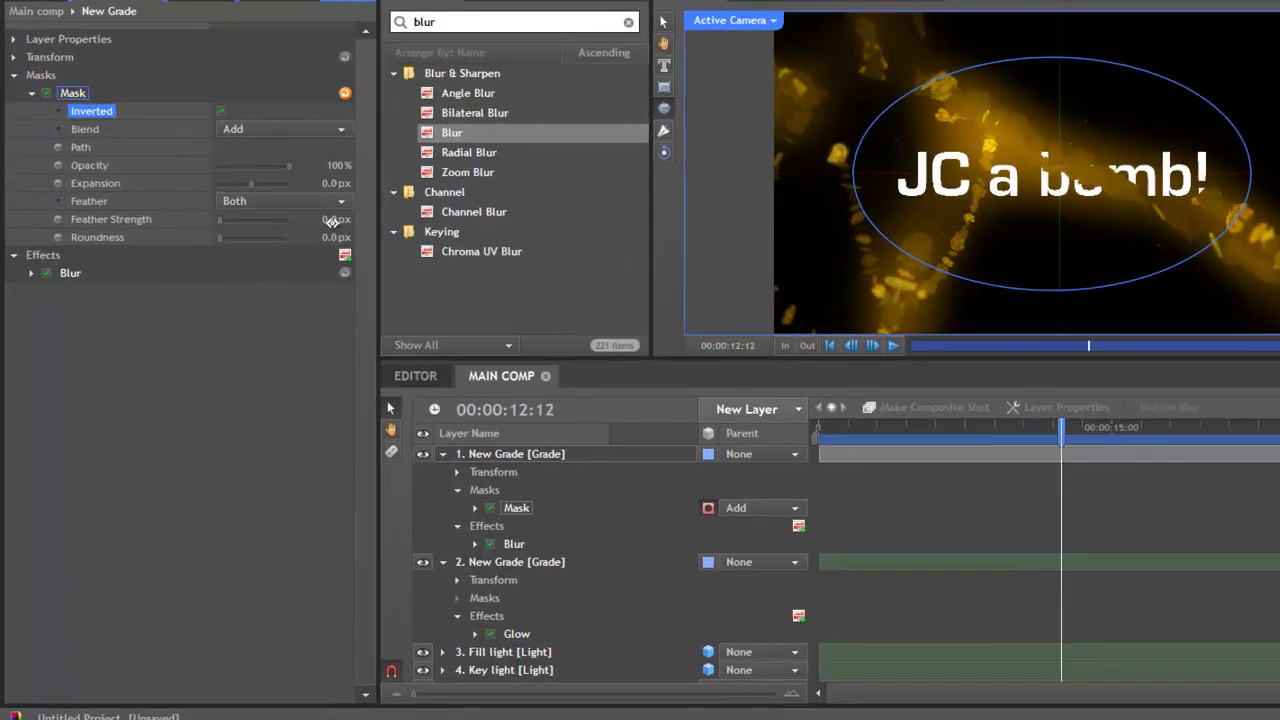
pyautogui.moveTo(331, 221); pyautogui.dragTo(338, 221)
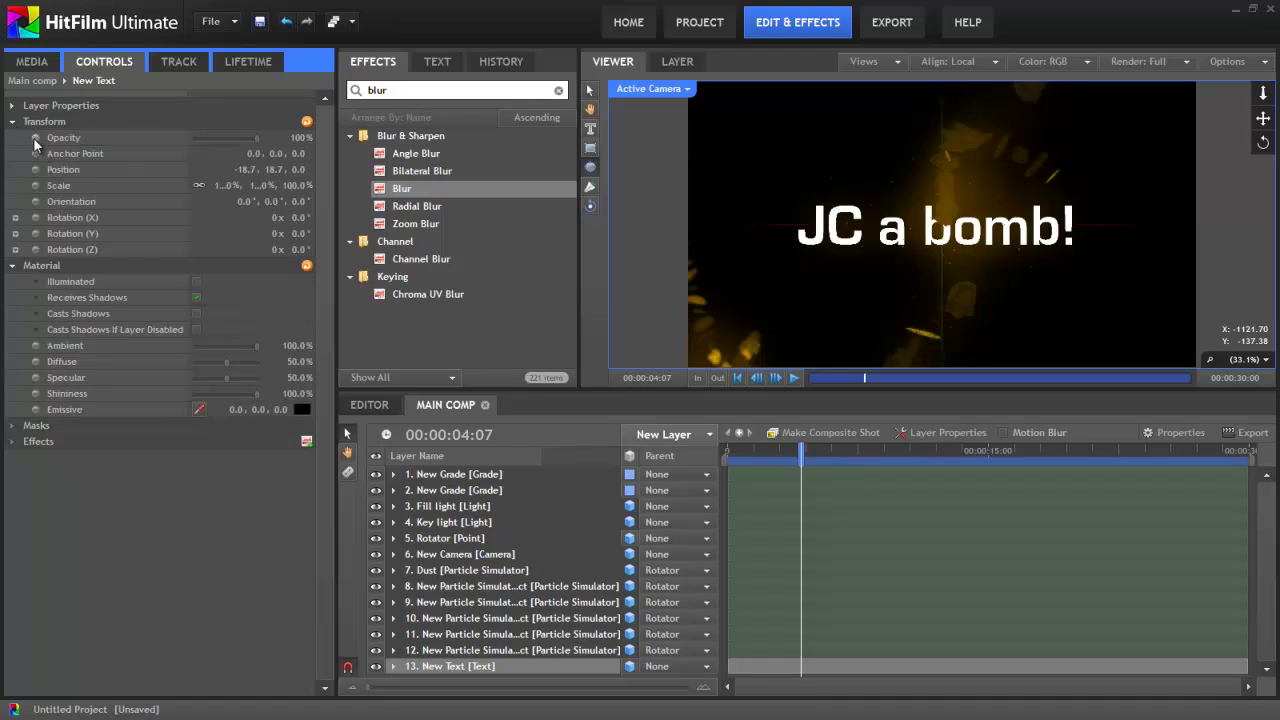
# Keyframe the JC a bomb! title's opacity at 0% at 04:07
pyautogui.click(35, 138)
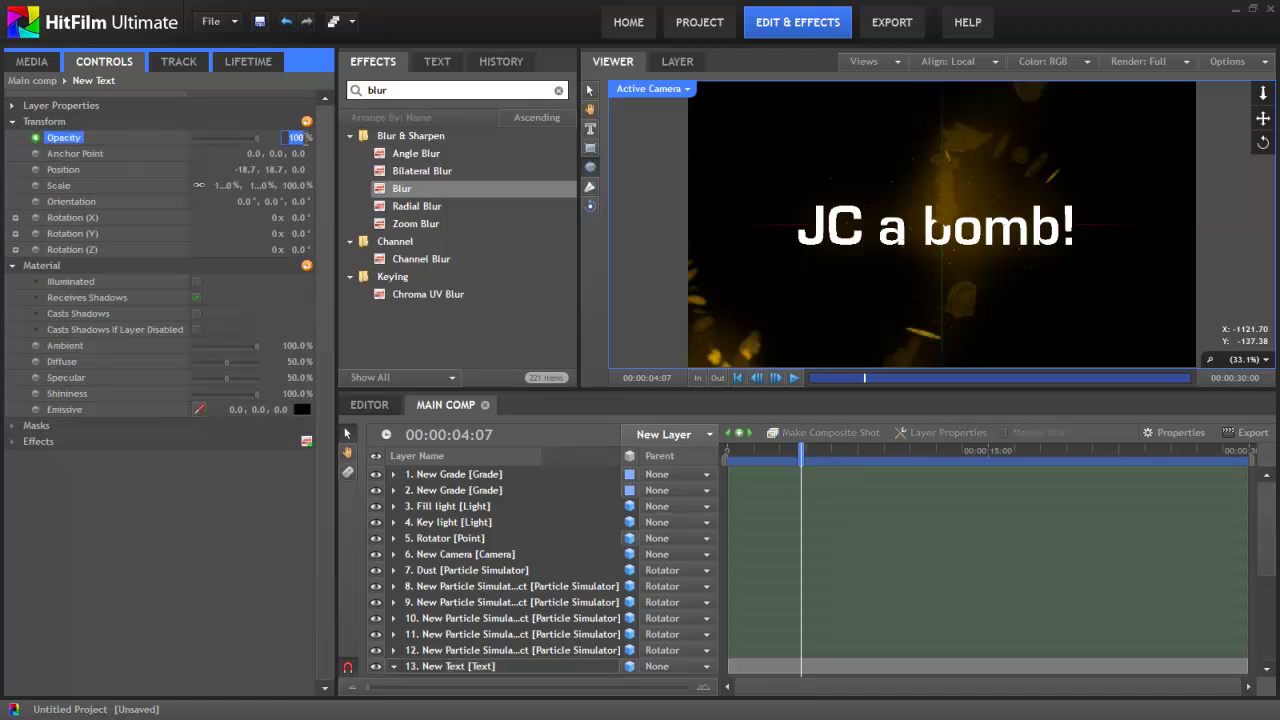
pyautogui.write('0')
pyautogui.press('Return')
# Keyframe the title at 100% opacity at 06:17, then start adjusting the camera's Z position
pyautogui.click(845, 448)
pyautogui.click(300, 137)
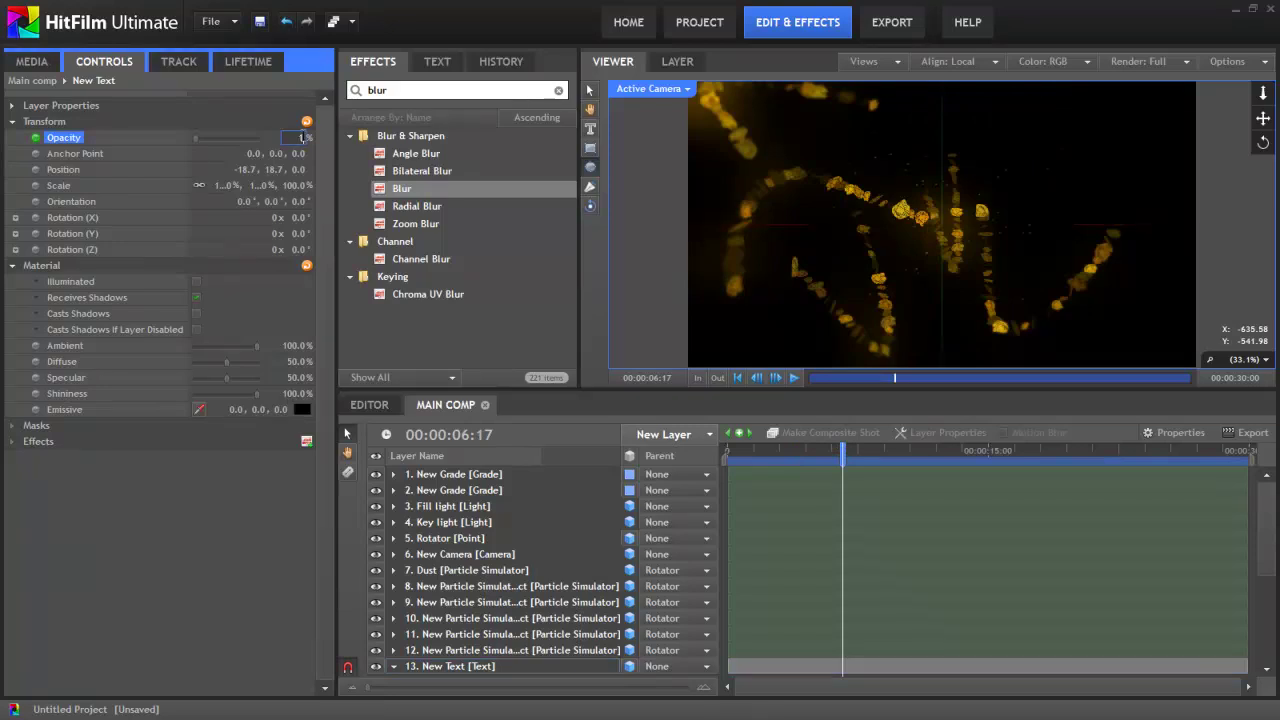
pyautogui.write('100')
pyautogui.press('Return')
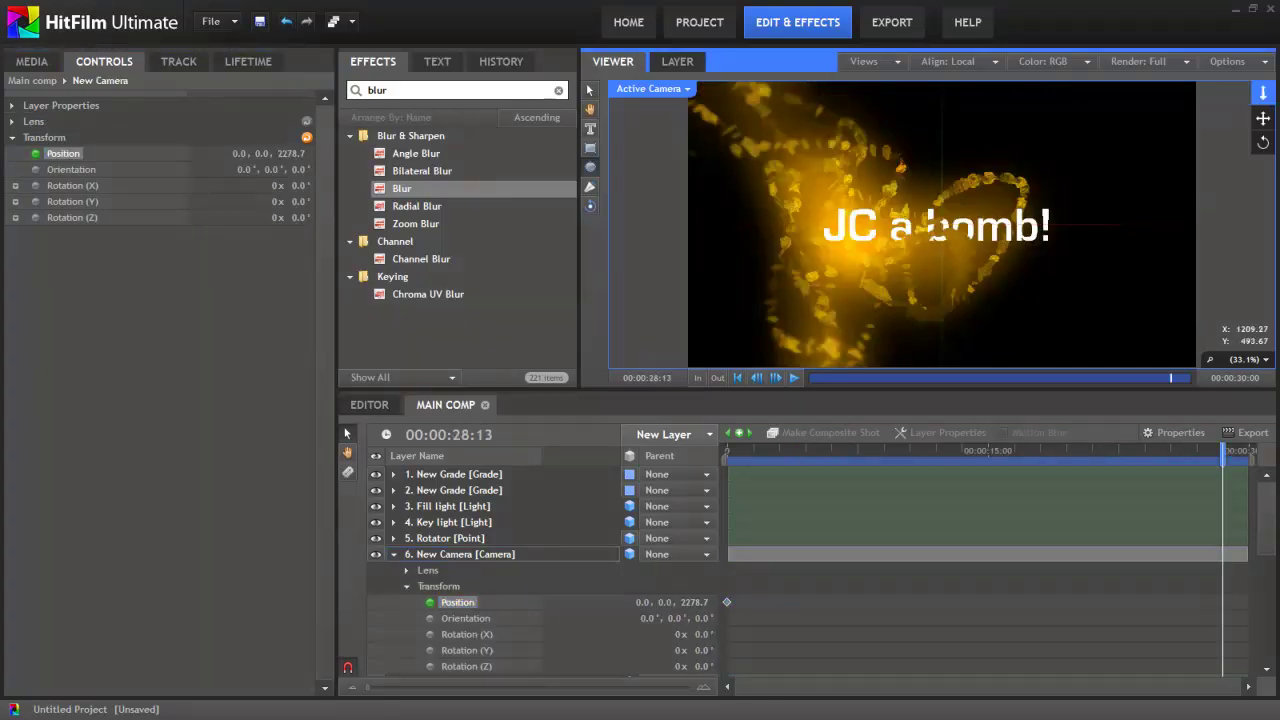
pyautogui.click(933, 226)
pyautogui.scroll(6, 933, 226)
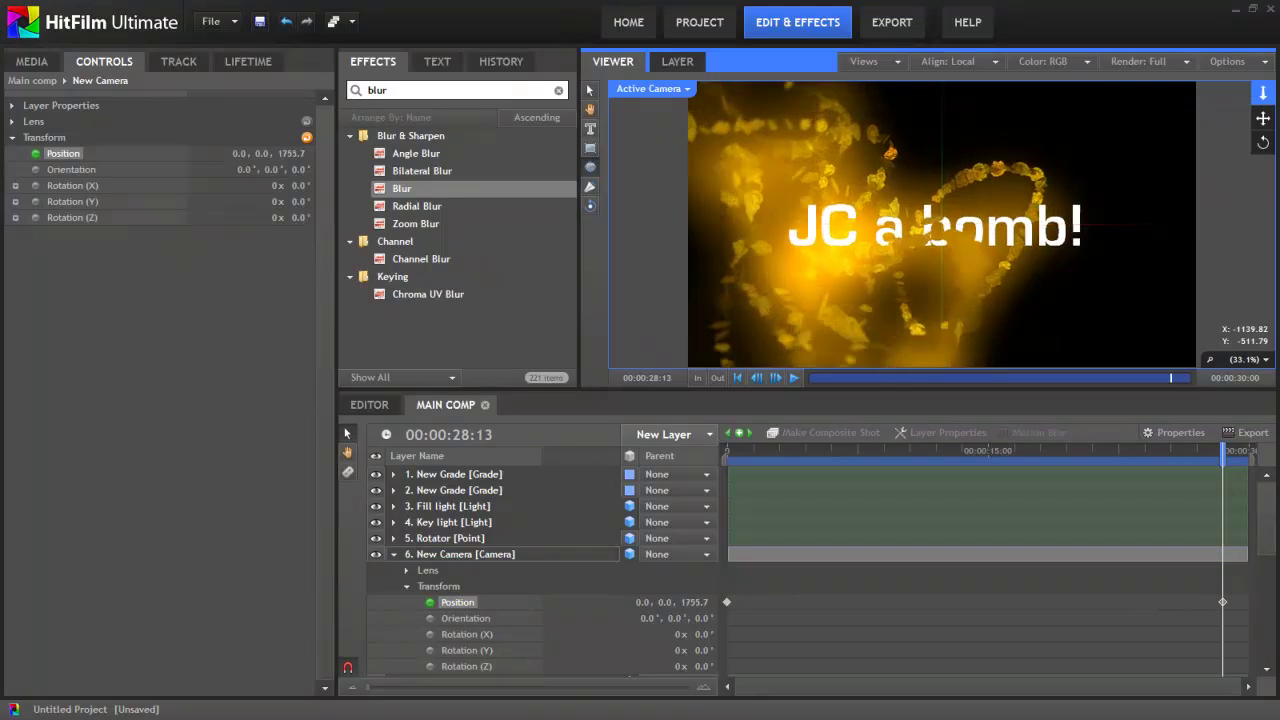